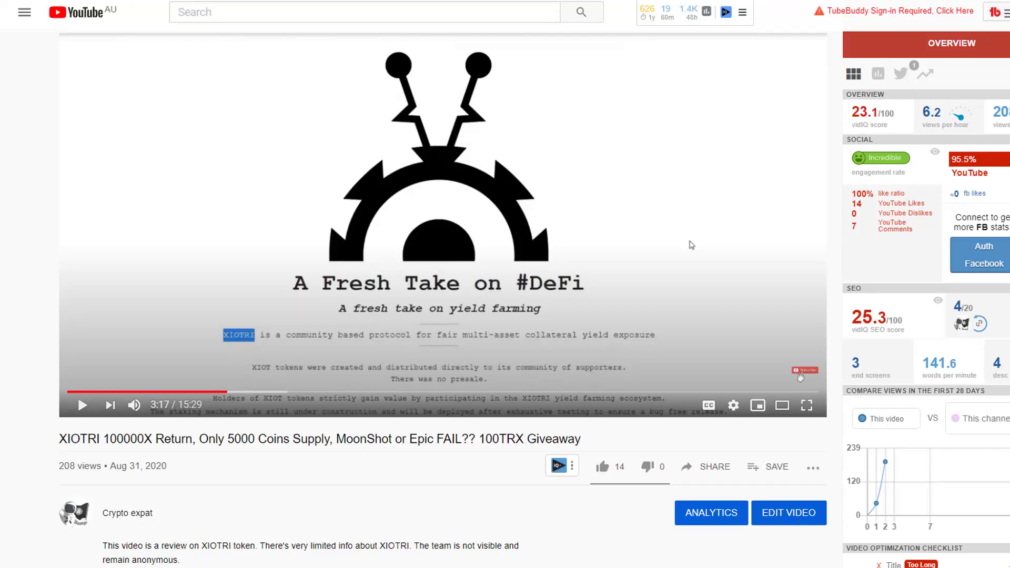
Look through the giveaway entries in the comments under the XIOTRI review video on YouTube.
scroll(691, 245, down, 2)
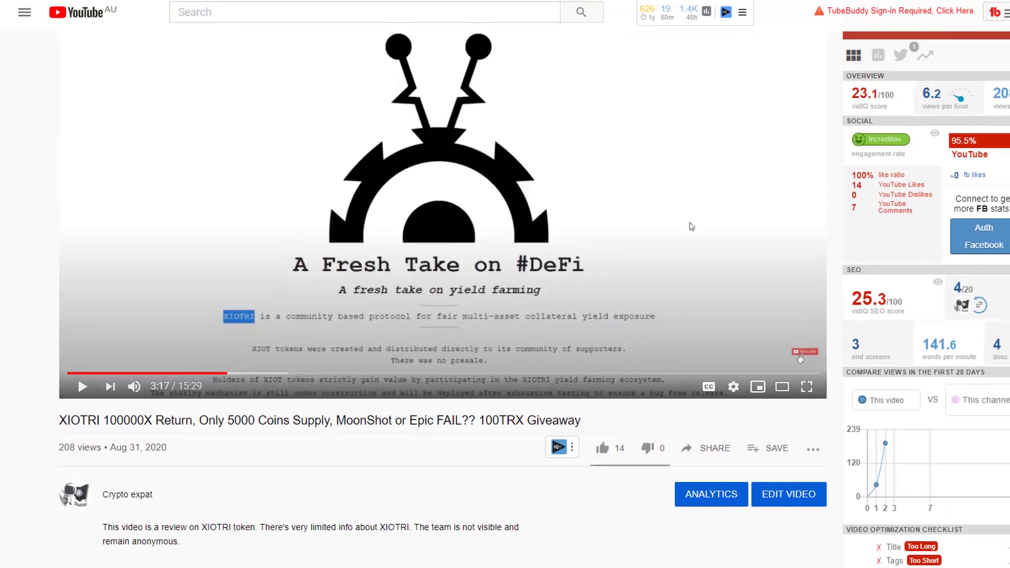
scroll(691, 129, down, 4)
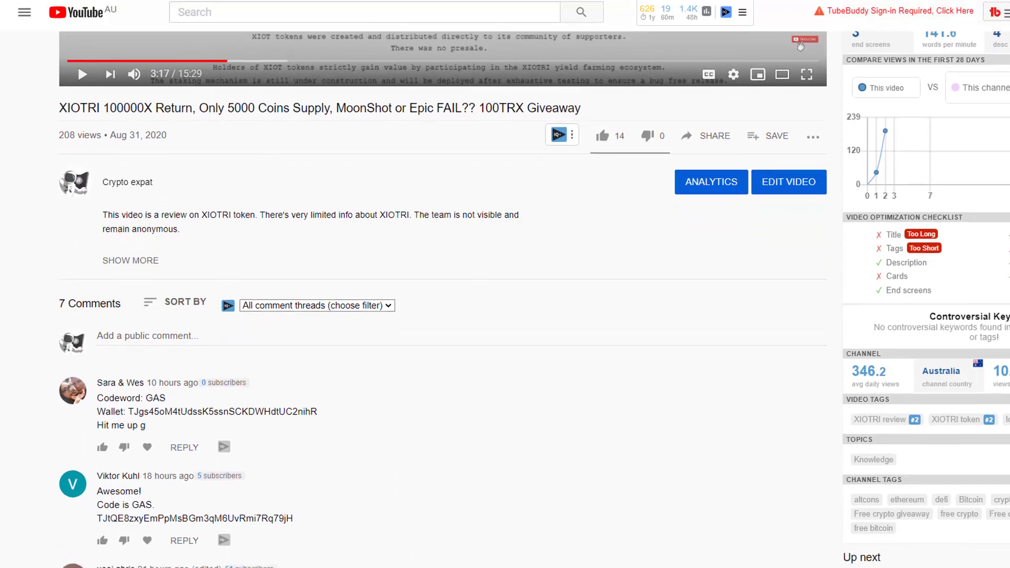
scroll(534, 298, down, 5)
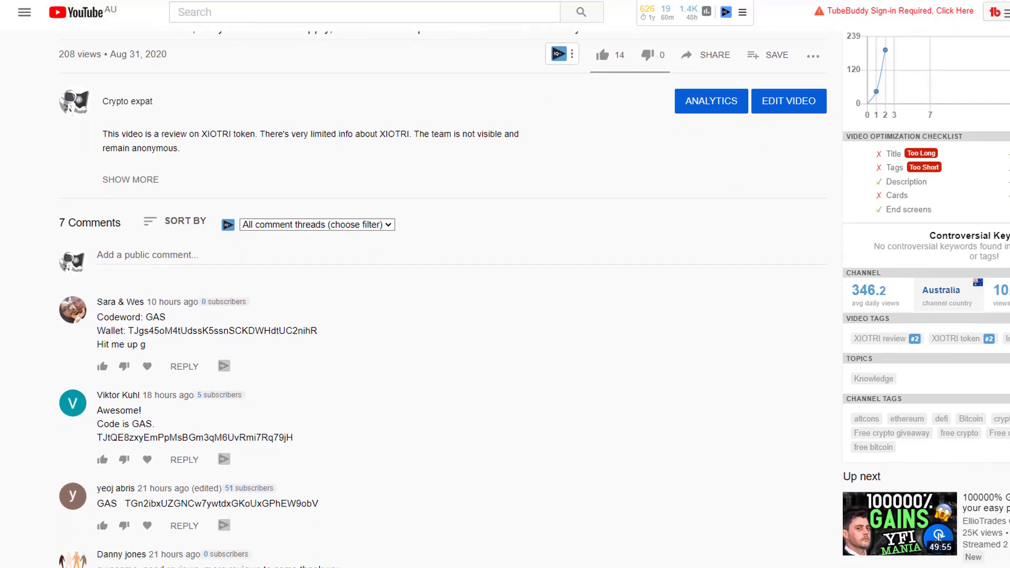
scroll(442, 295, down, 3)
scroll(442, 294, up, 5)
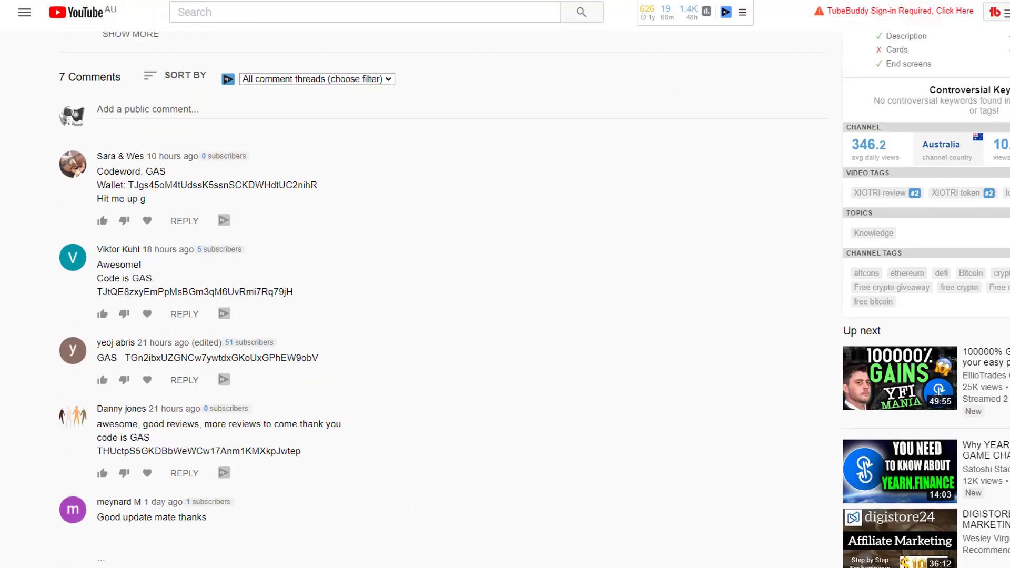
scroll(441, 294, down, 2)
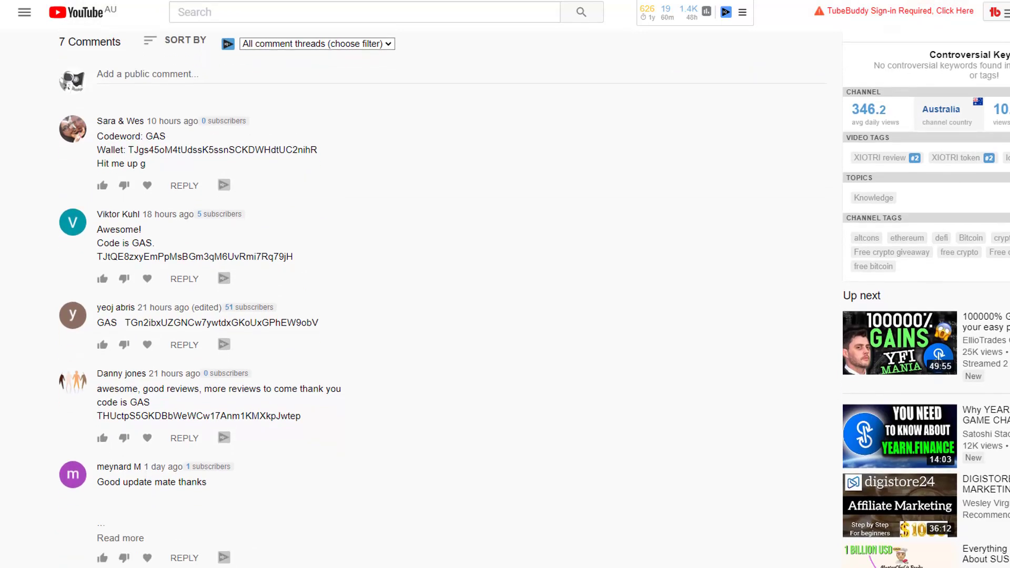
scroll(442, 294, up, 5)
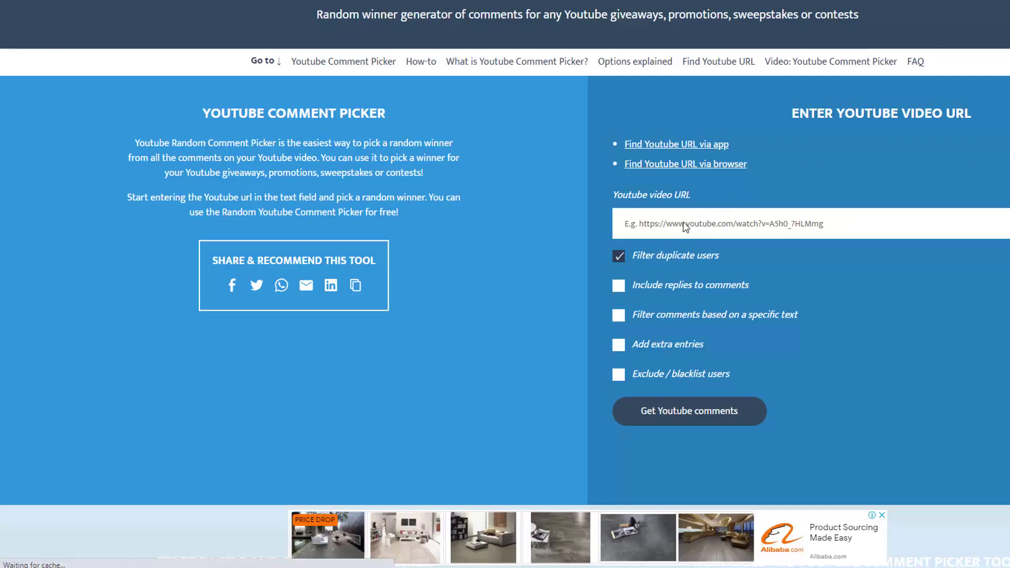
click(684, 224)
text(https://www.youtube.com/watch?v=We8s_MM-GJ4)
click(677, 411)
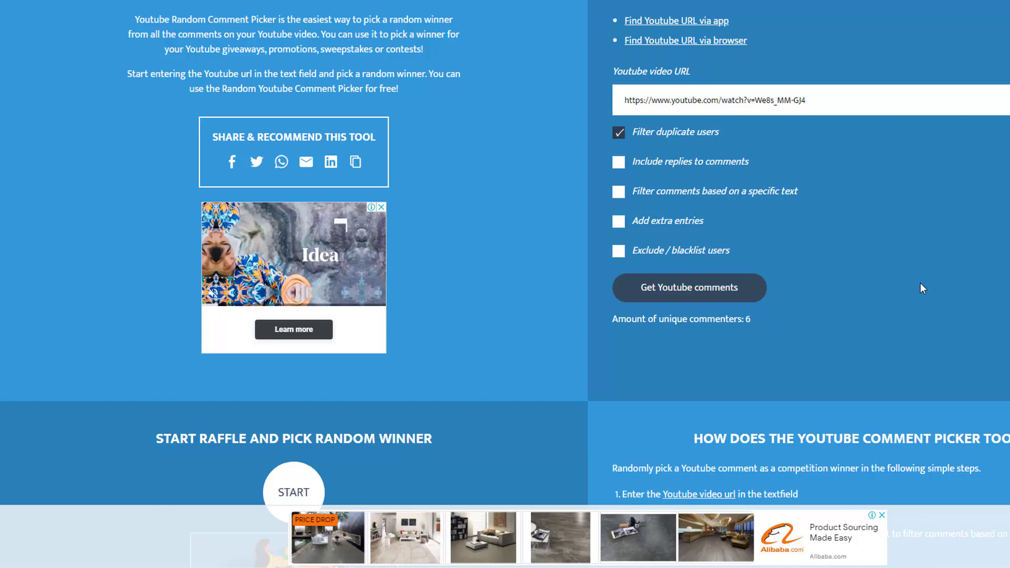
Start the raffle to pick a random winner and check the giveaway entries in the YouTube video's comments.
scroll(920, 283, down, 3)
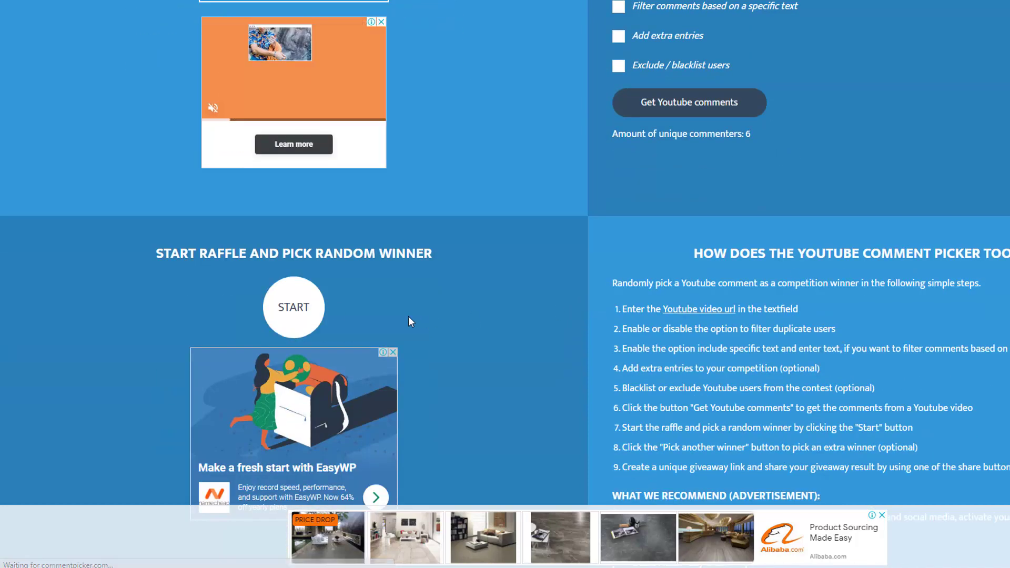
click(275, 310)
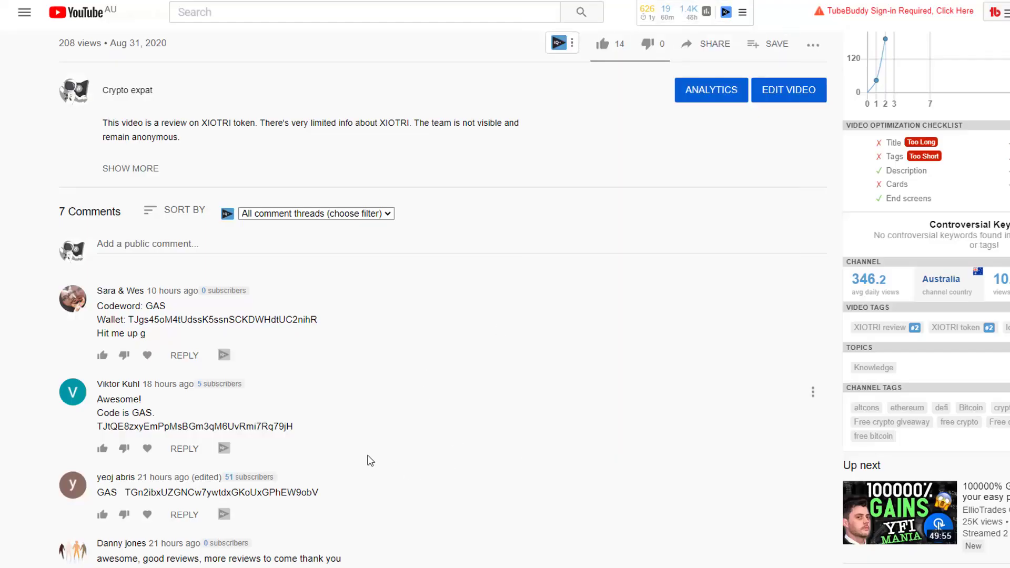
scroll(368, 460, down, 3)
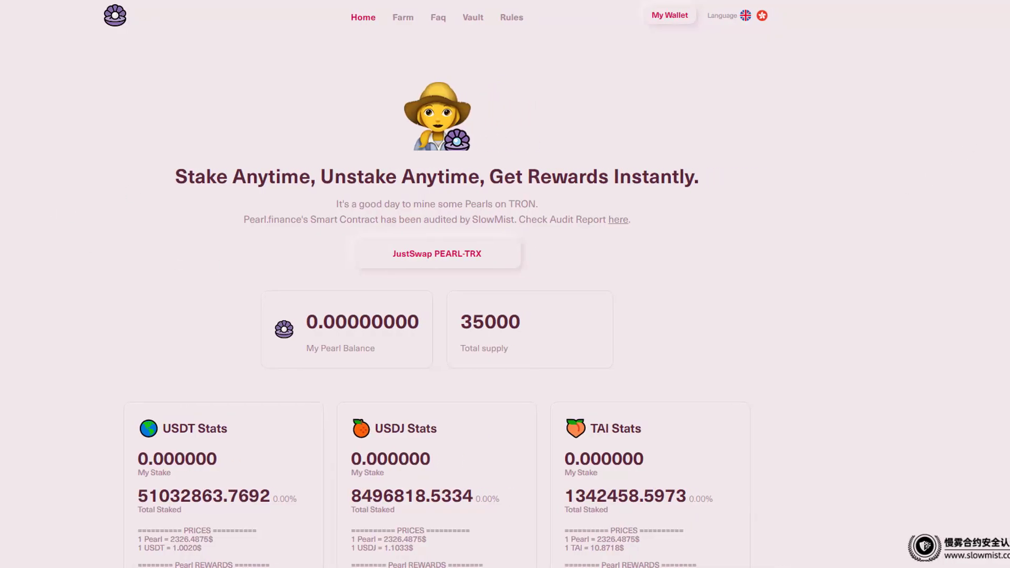
On the Pearl.finance home page, examine the Pearl balance, total supply and the USDT, USDJ, TAI and PEARL/TRX LP stats.
scroll(435, 284, down, 1)
scroll(435, 284, up, 1)
scroll(435, 284, down, 3)
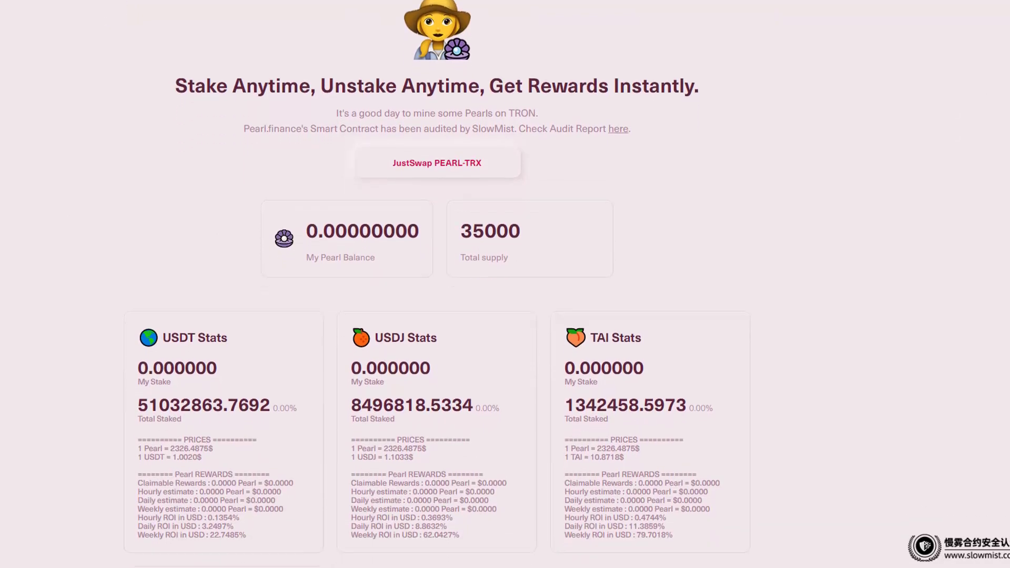
scroll(436, 284, down, 4)
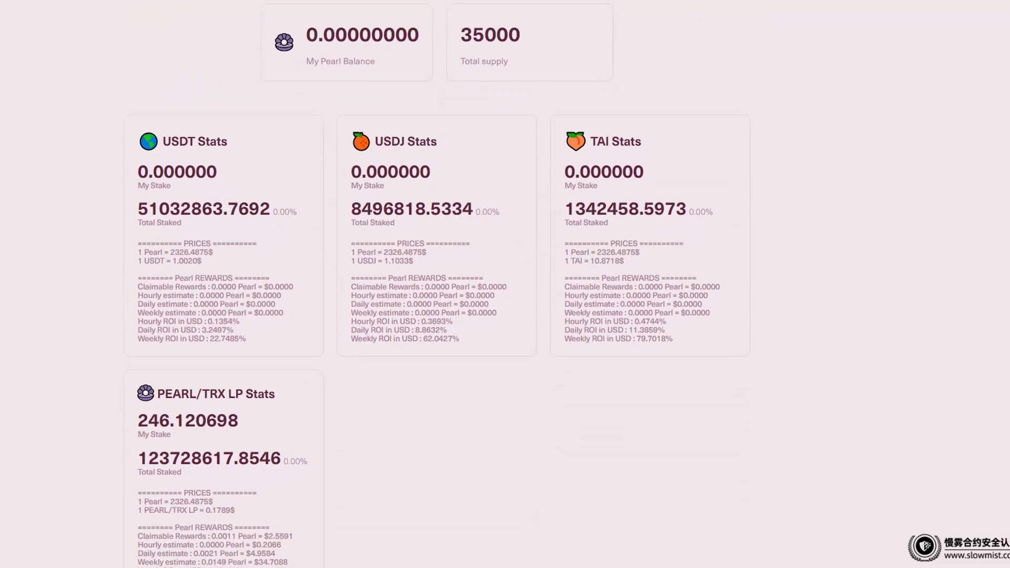
scroll(436, 284, down, 2)
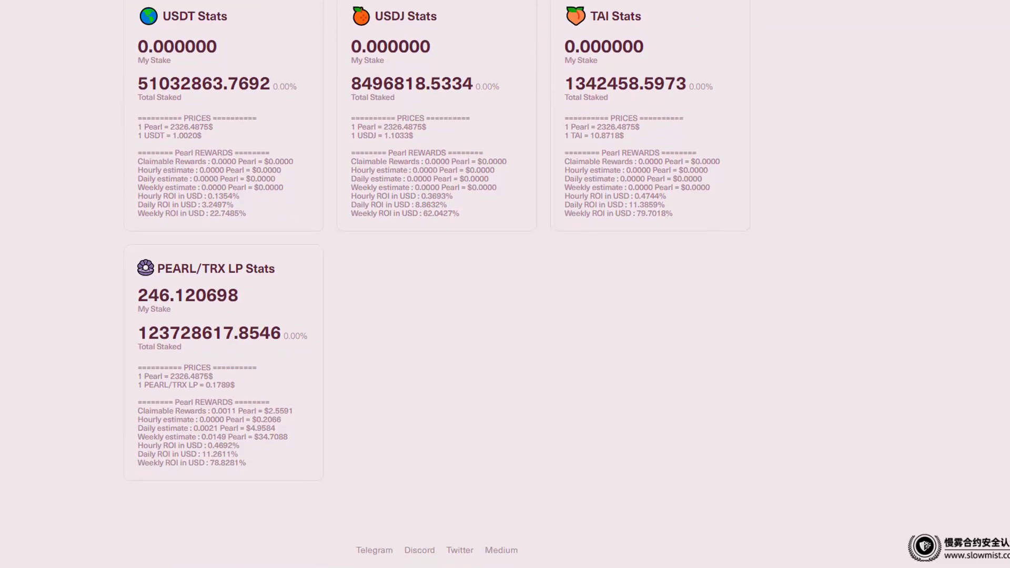
scroll(436, 284, up, 7)
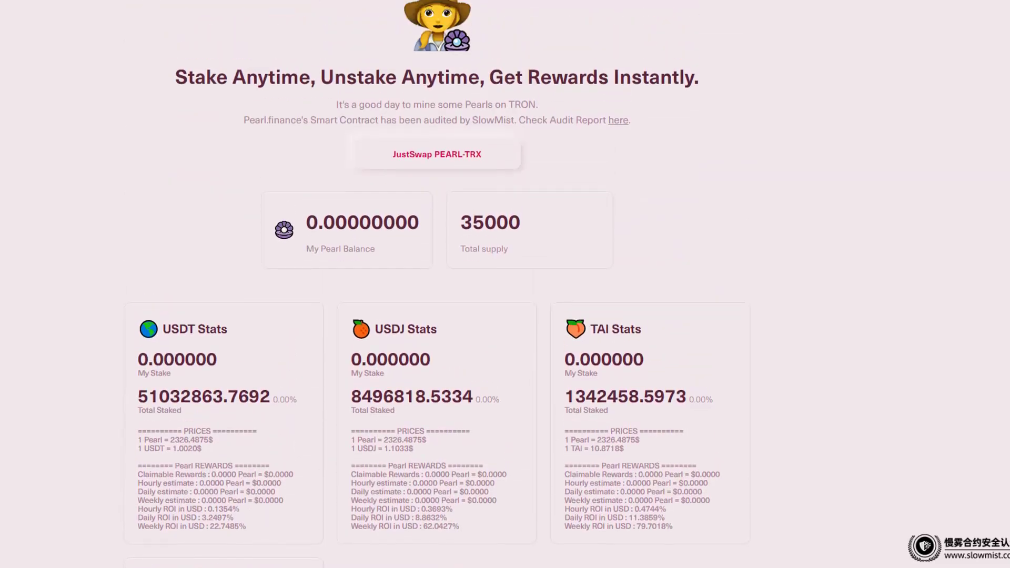
scroll(435, 284, up, 1)
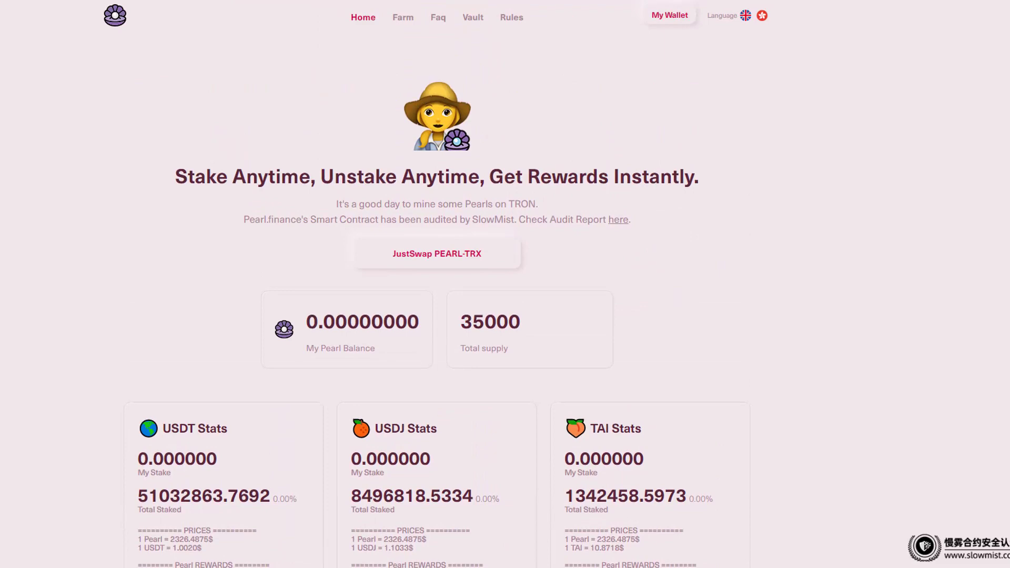
scroll(435, 284, down, 3)
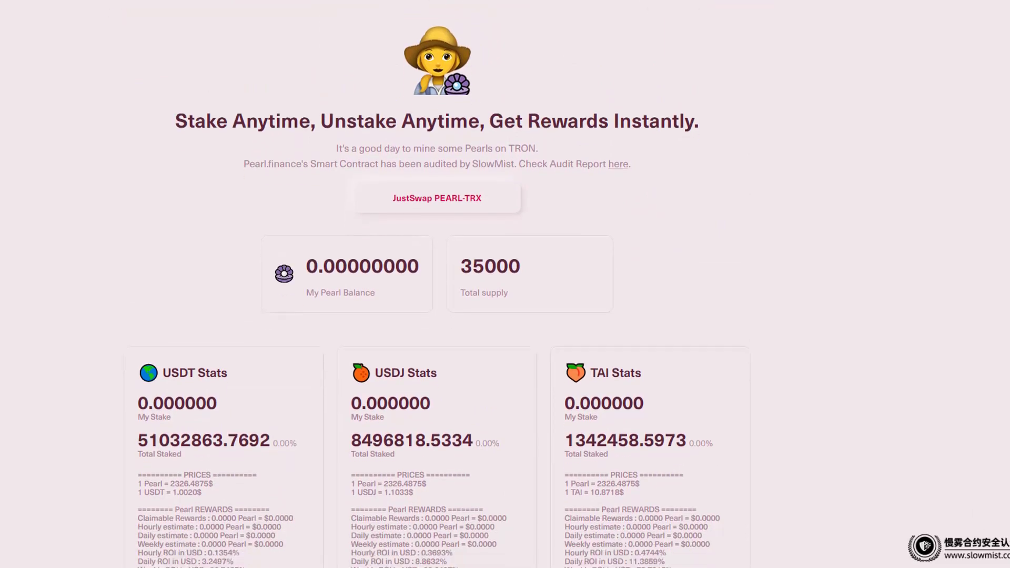
scroll(436, 284, down, 2)
scroll(435, 284, up, 5)
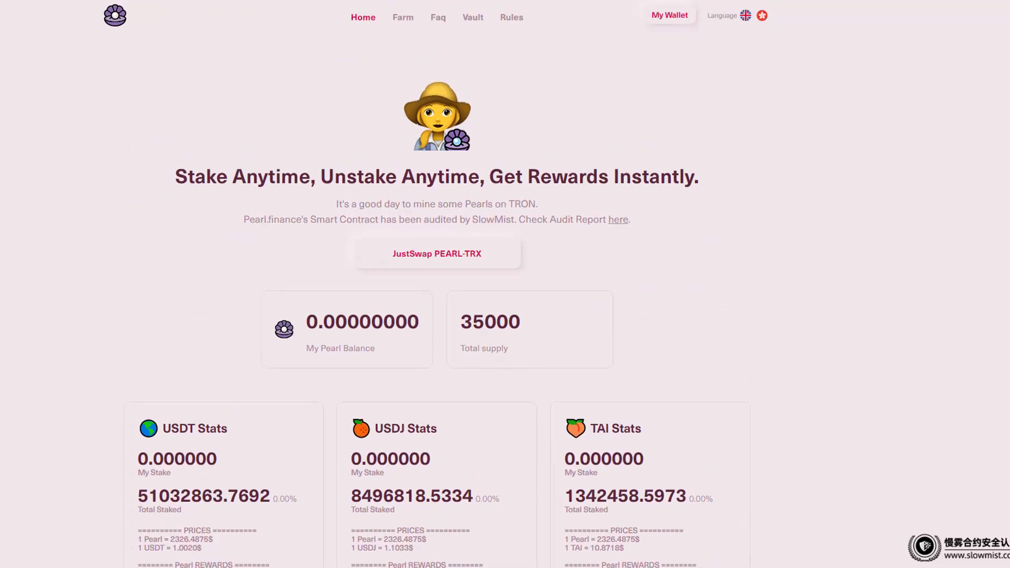
scroll(436, 284, down, 3)
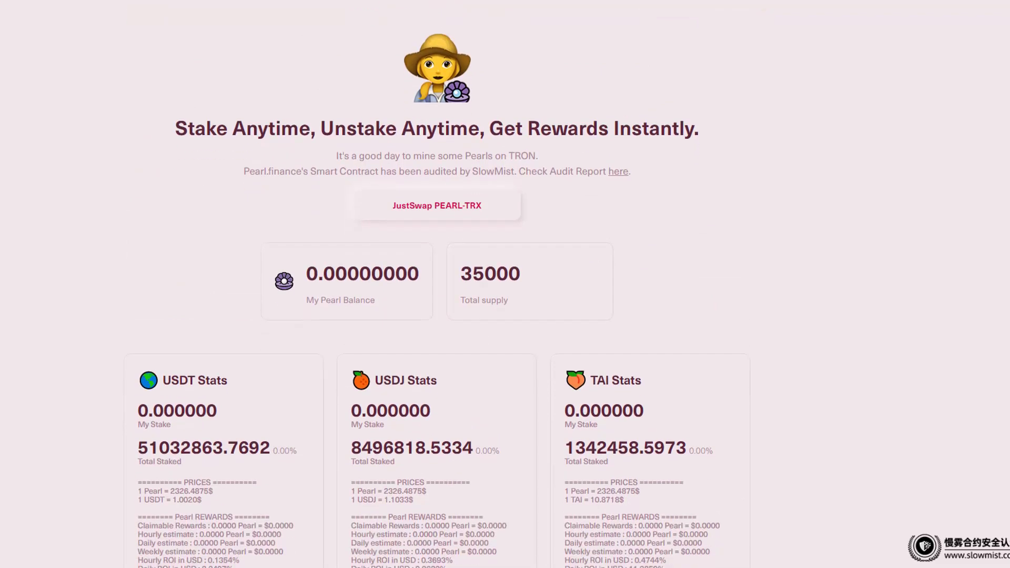
scroll(436, 284, up, 1)
scroll(141, 247, down, 4)
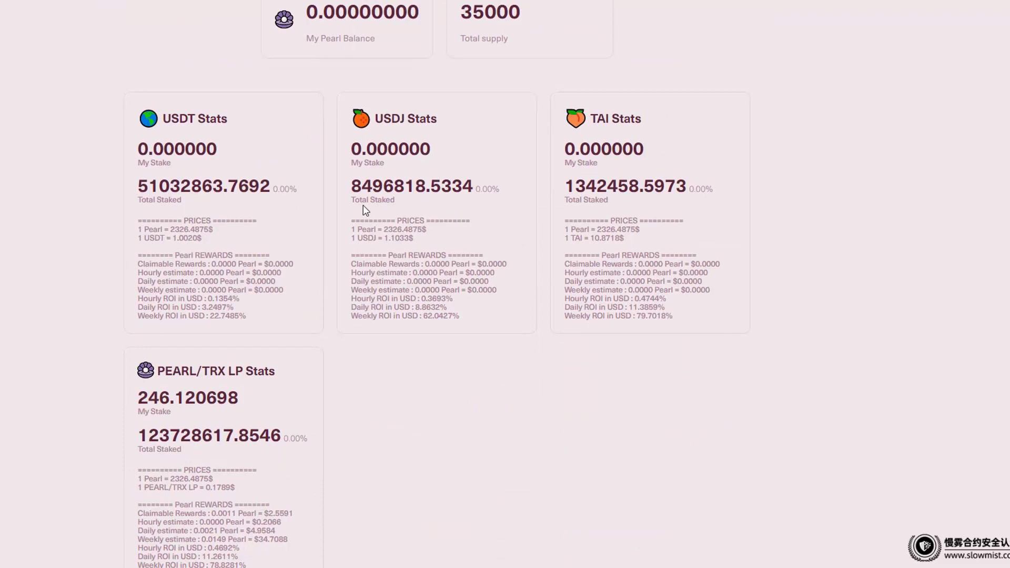
Highlight the USDT and USDJ prices and rewards and the USDT ROI lines, and compare them with the other pools.
drag(142, 222, 279, 316)
drag(351, 221, 471, 335)
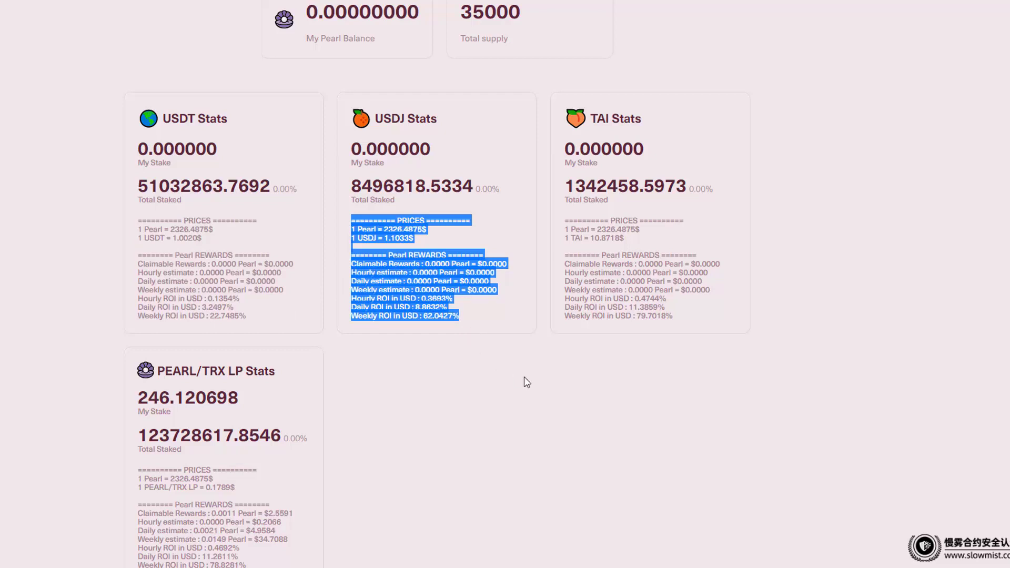
click(449, 346)
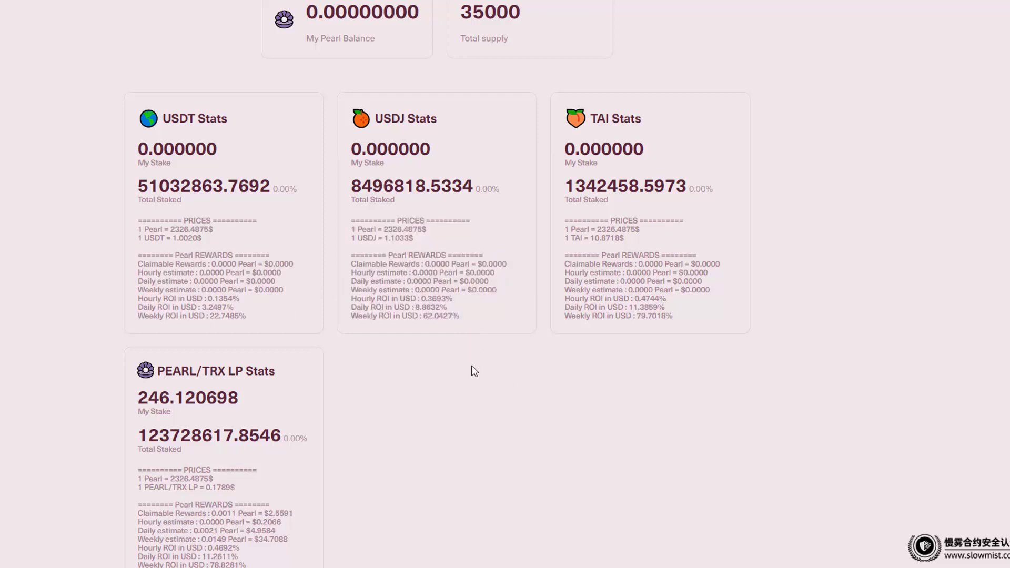
scroll(477, 361, down, 2)
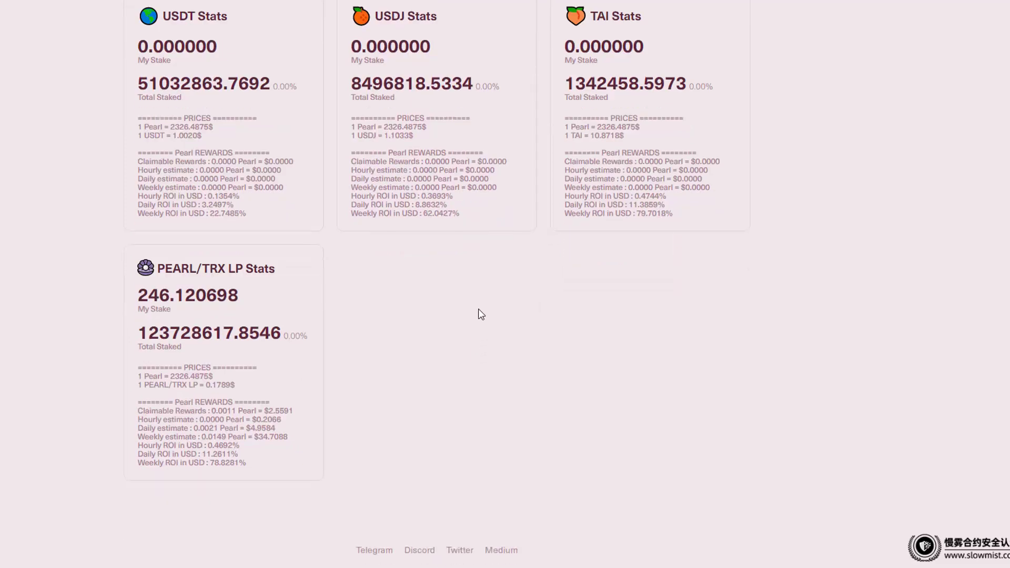
scroll(468, 231, up, 1)
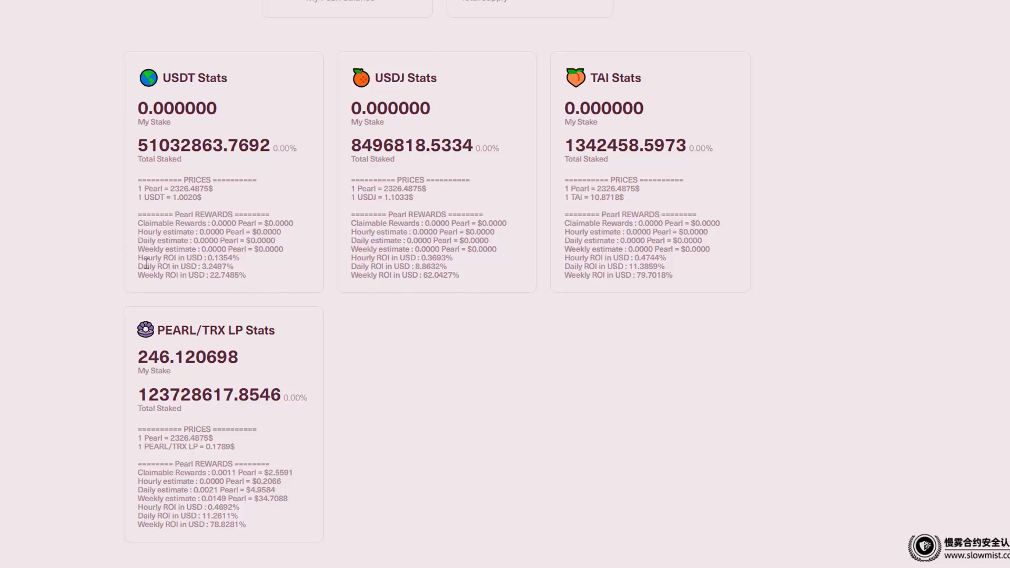
drag(148, 259, 250, 285)
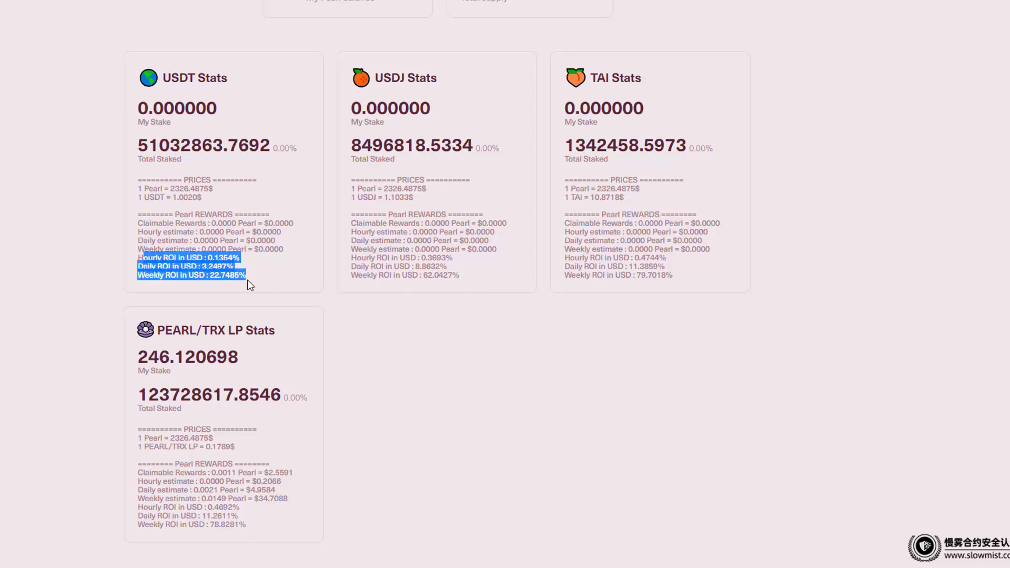
click(437, 326)
scroll(438, 310, up, 7)
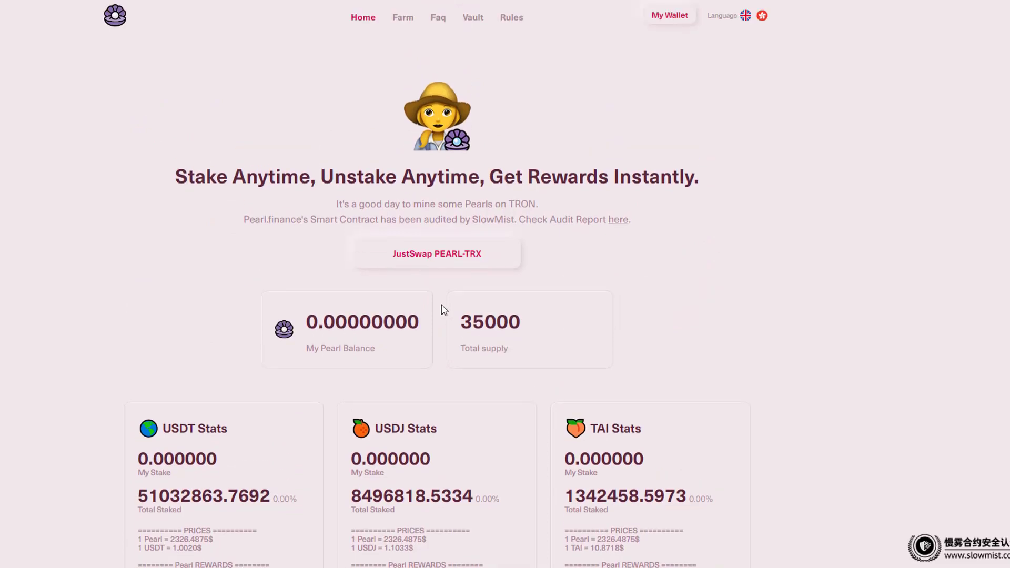
scroll(531, 320, down, 7)
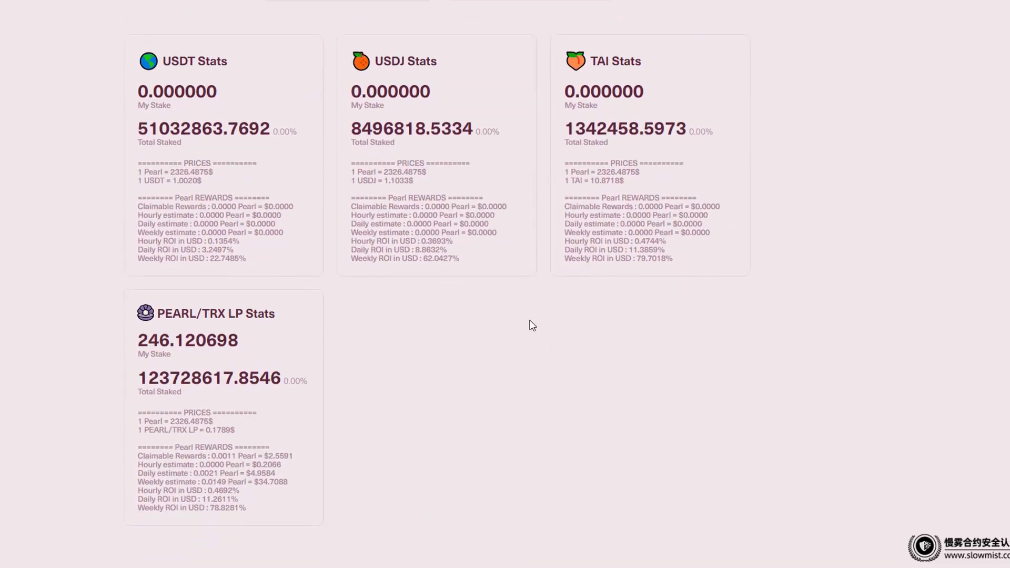
scroll(526, 305, up, 7)
scroll(523, 280, down, 4)
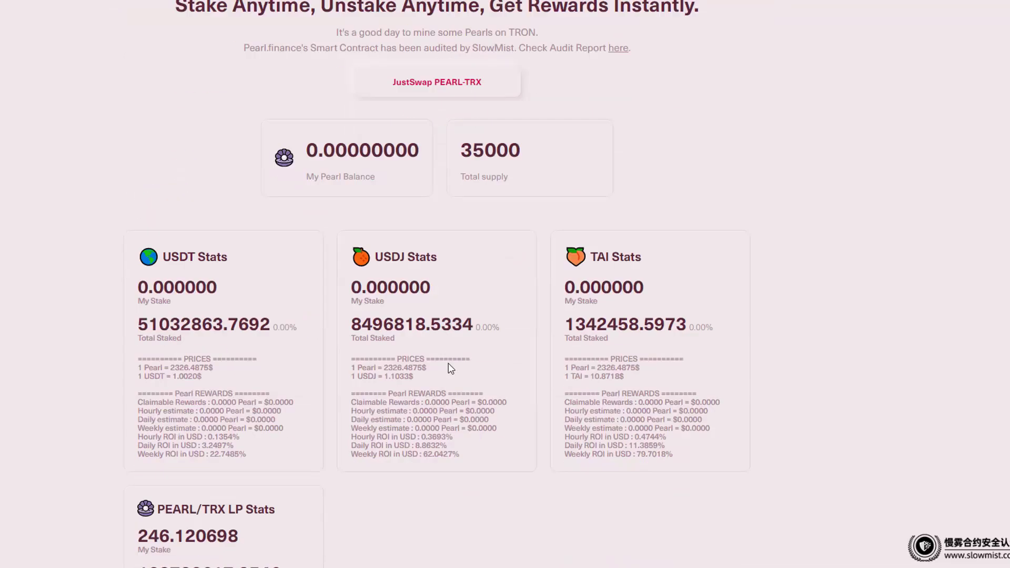
scroll(531, 392, down, 4)
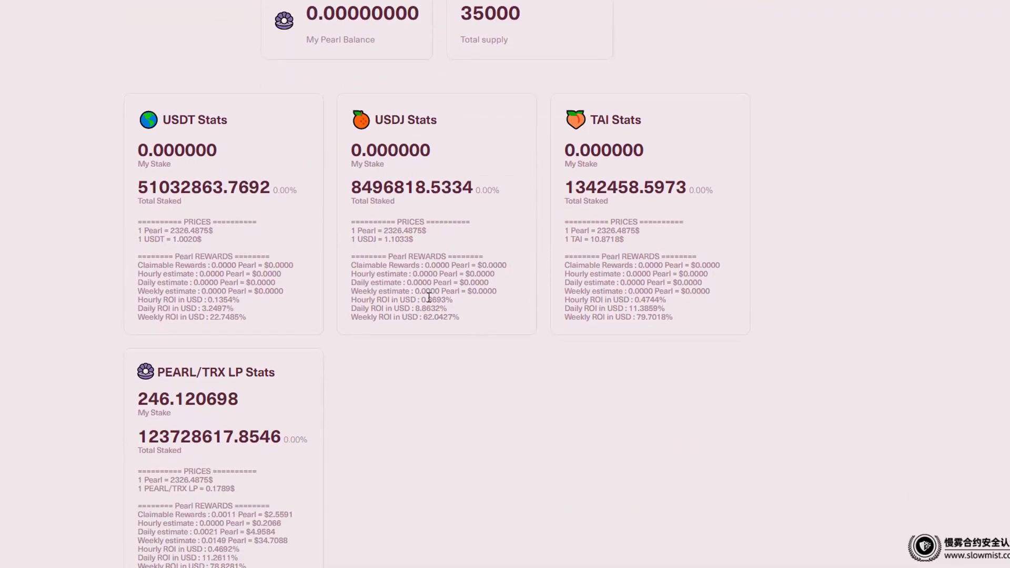
Open the Farm page and look through the farms available for earning PEARL.
scroll(453, 317, up, 8)
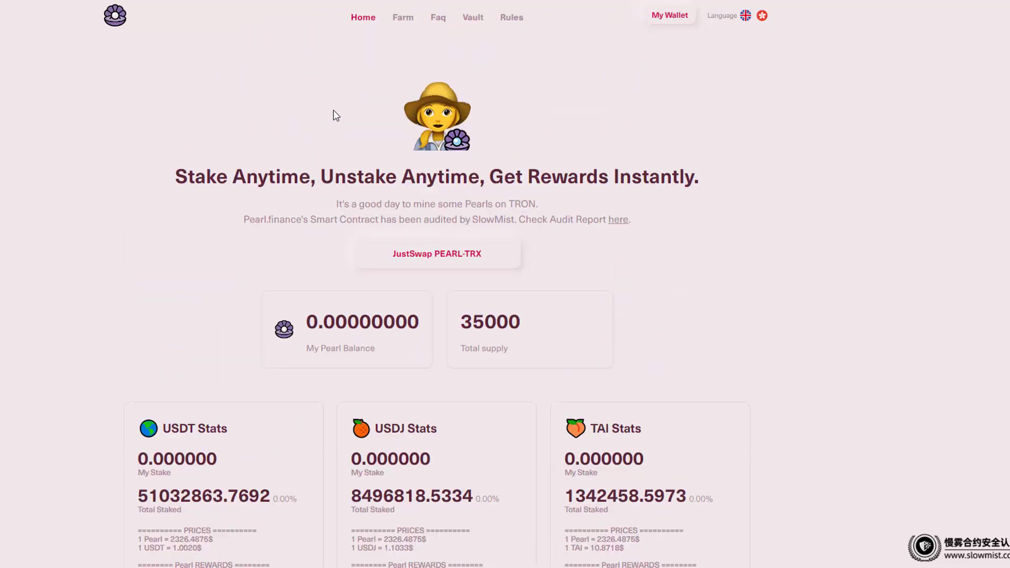
click(405, 19)
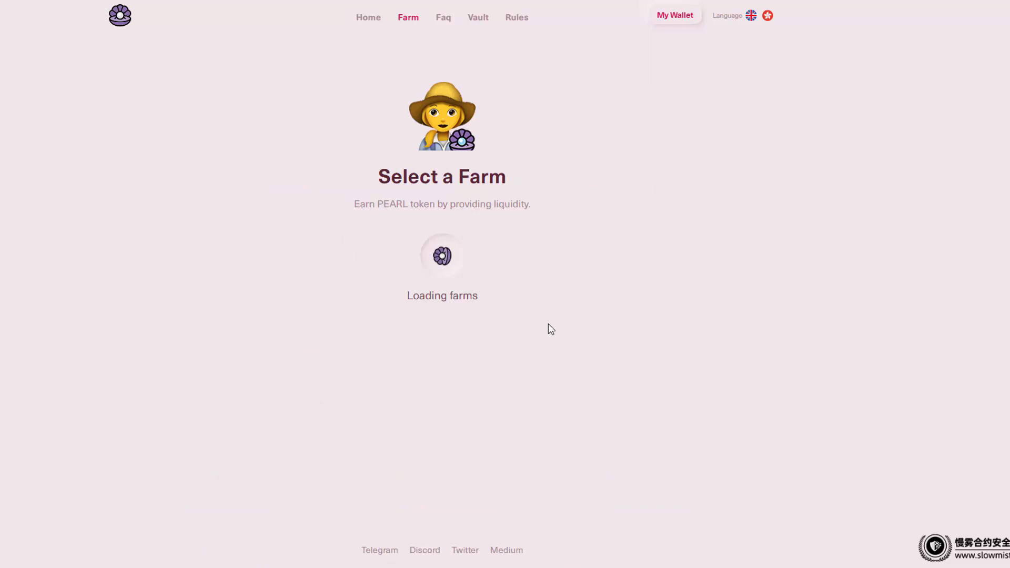
scroll(622, 291, down, 5)
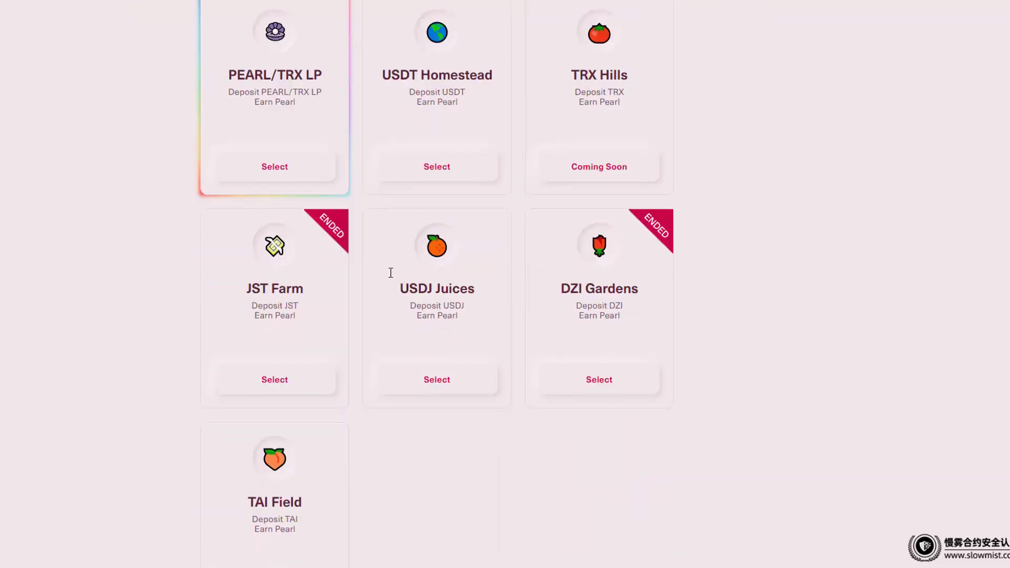
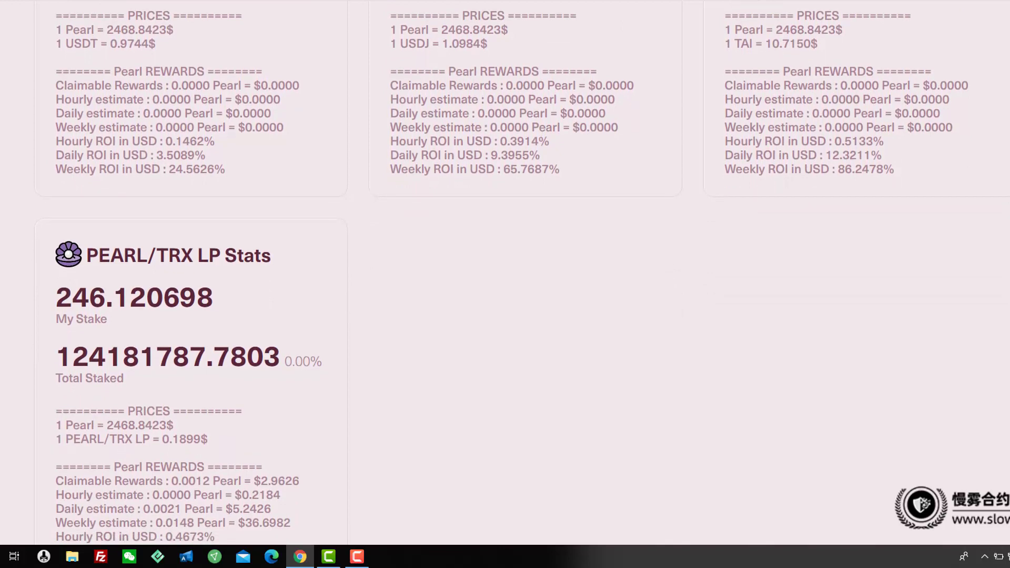
Highlight the weekly ROI lines of the USDT, USDJ, TAI and PEARL/TRX LP pools and compare them.
scroll(505, 273, down, 1)
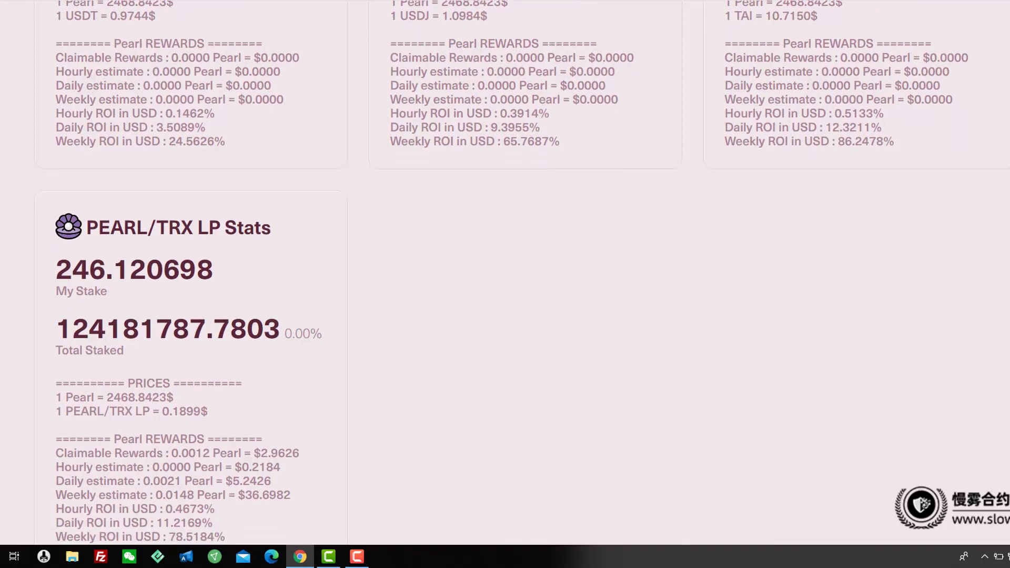
scroll(505, 273, up, 5)
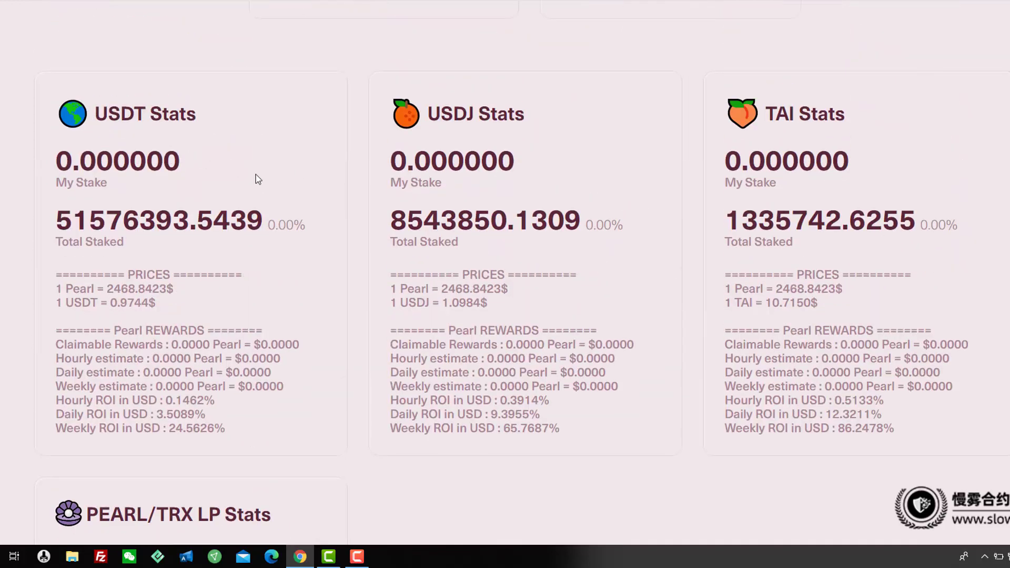
scroll(737, 256, down, 2)
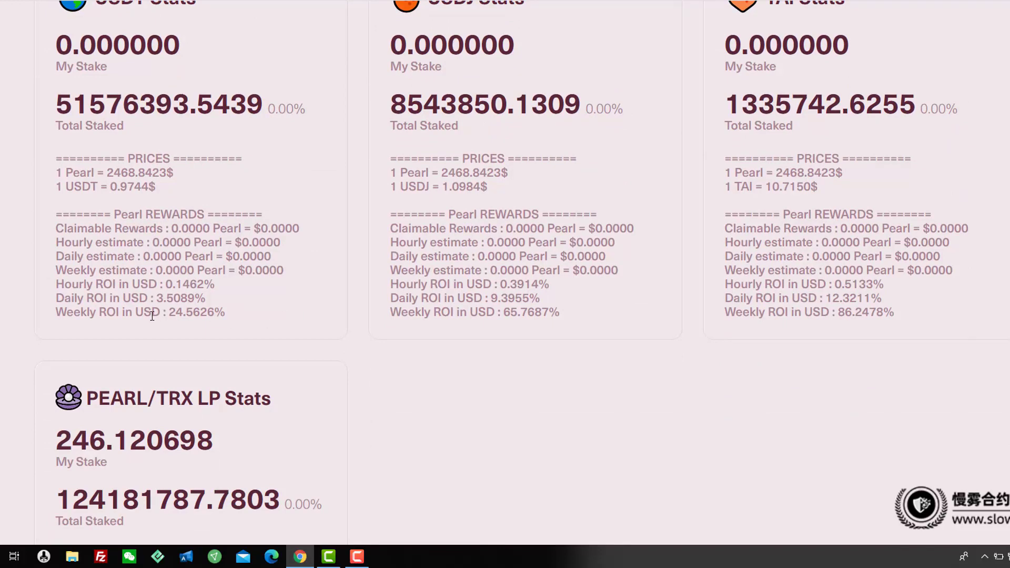
drag(67, 312, 251, 321)
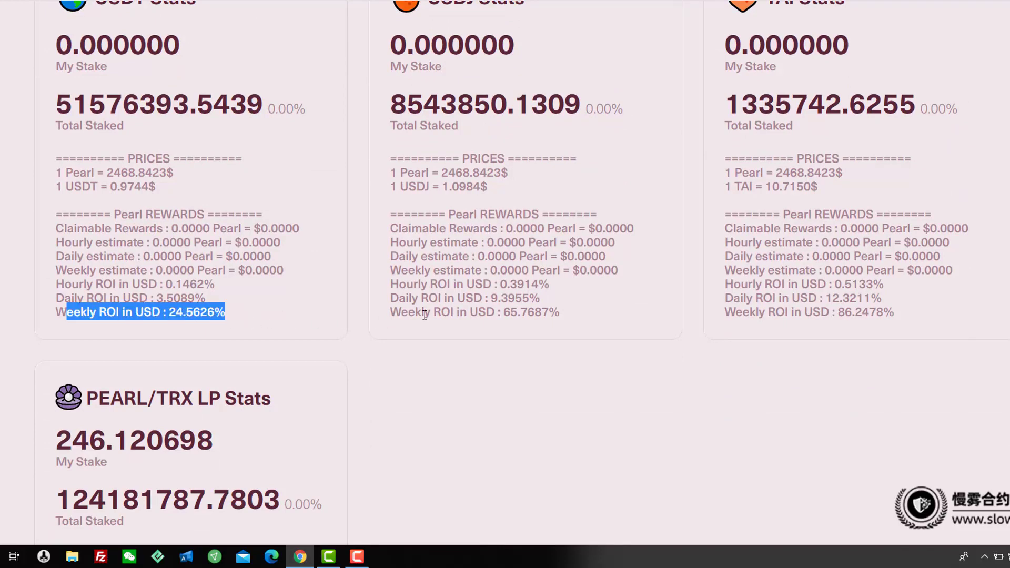
drag(390, 312, 607, 330)
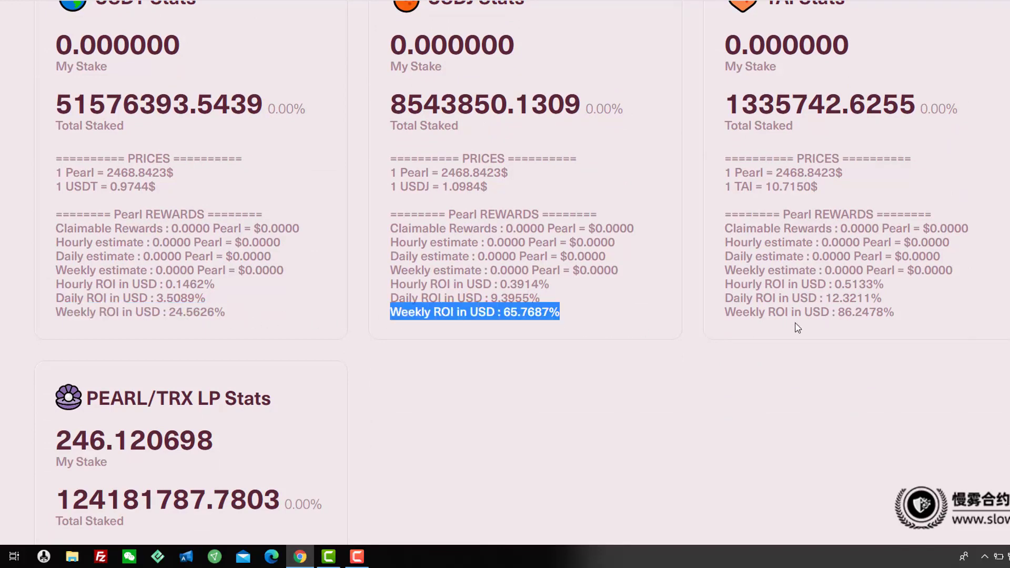
drag(725, 312, 897, 321)
scroll(225, 328, down, 3)
scroll(225, 328, down, 3)
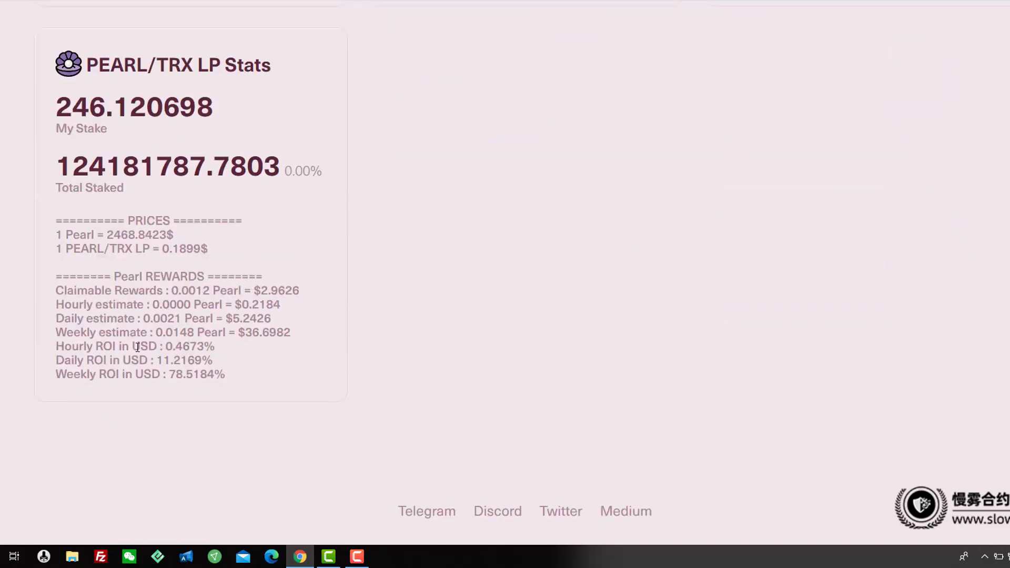
drag(55, 374, 252, 388)
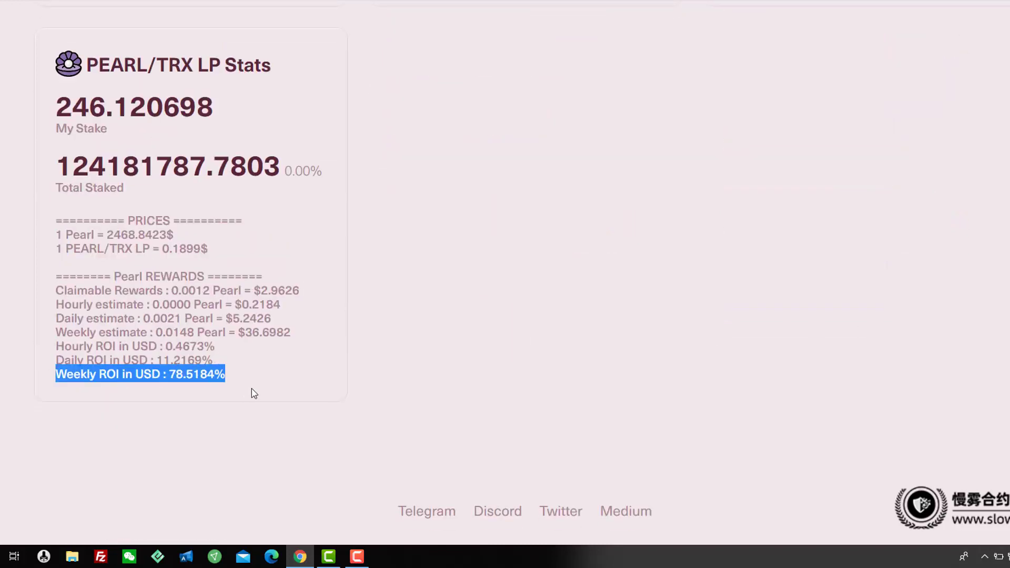
scroll(662, 258, up, 1)
scroll(647, 254, up, 5)
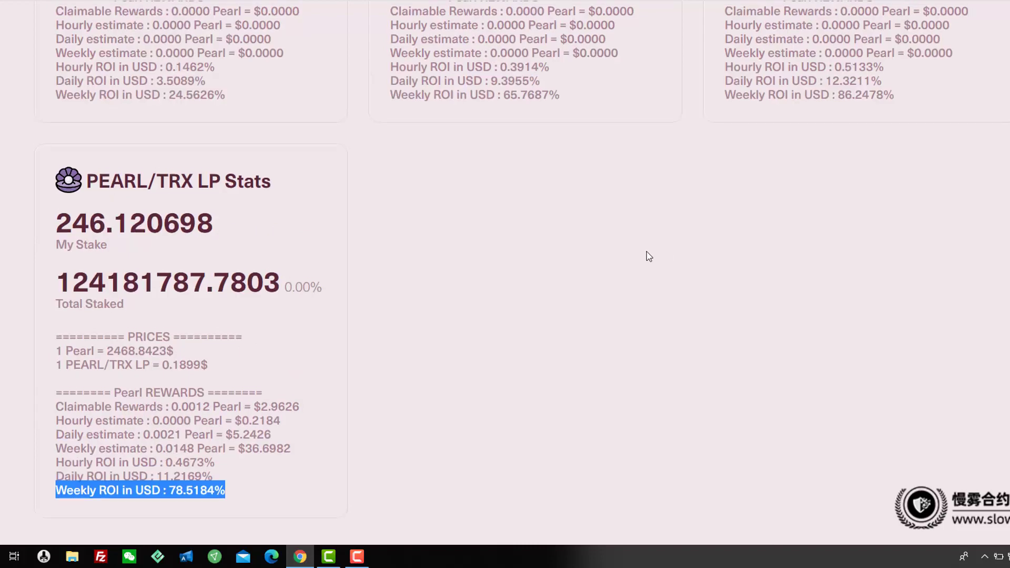
Highlight the PEARL part of the PEARL/TRX LP Stats heading and review that pool against the others.
scroll(583, 319, down, 3)
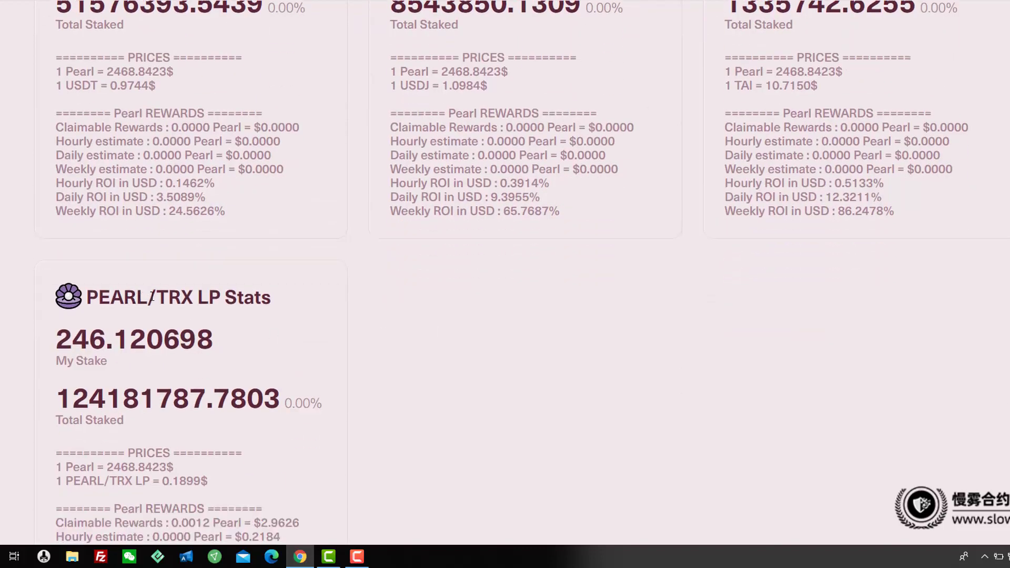
drag(156, 297, 86, 297)
scroll(524, 315, down, 2)
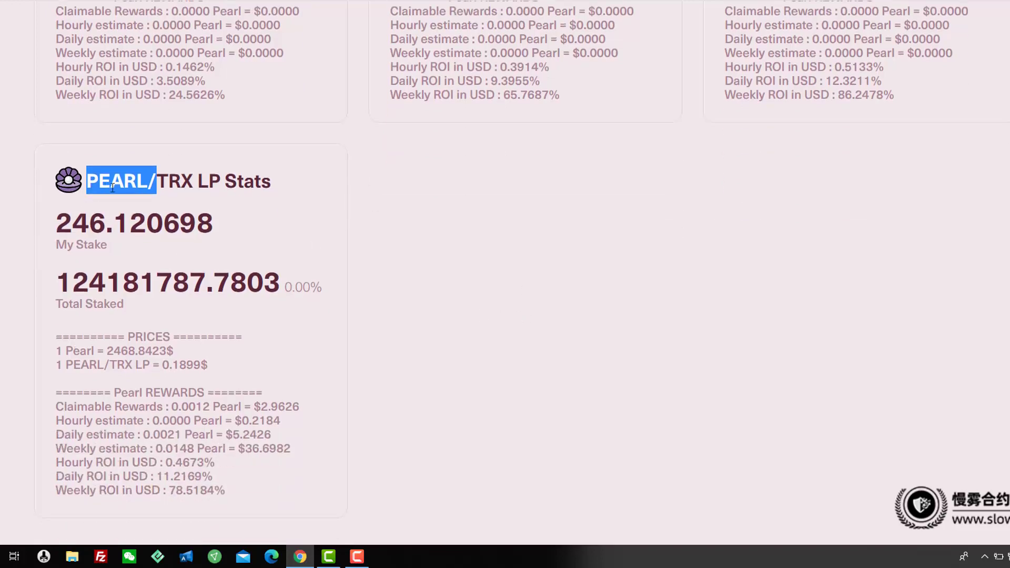
scroll(472, 245, up, 5)
scroll(472, 245, down, 5)
click(530, 230)
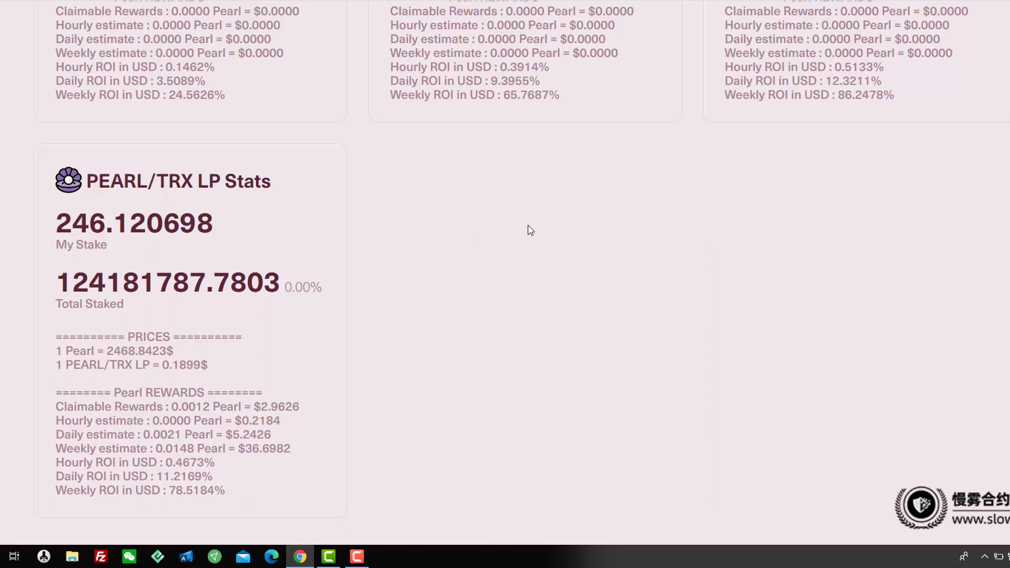
drag(147, 182, 87, 183)
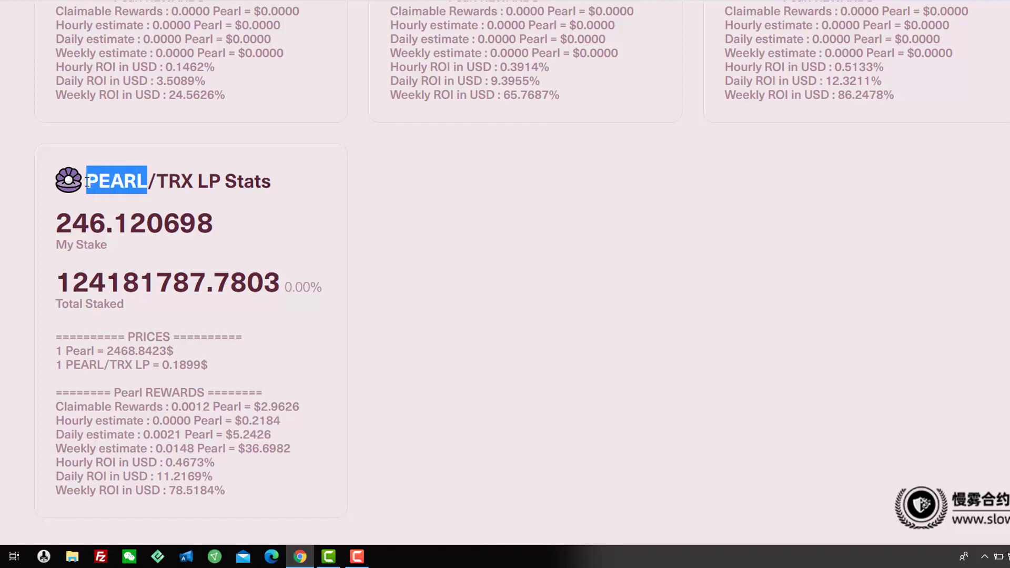
Highlight the TAI and USDJ names in their stats headings and look over those pools' figures.
scroll(622, 323, up, 7)
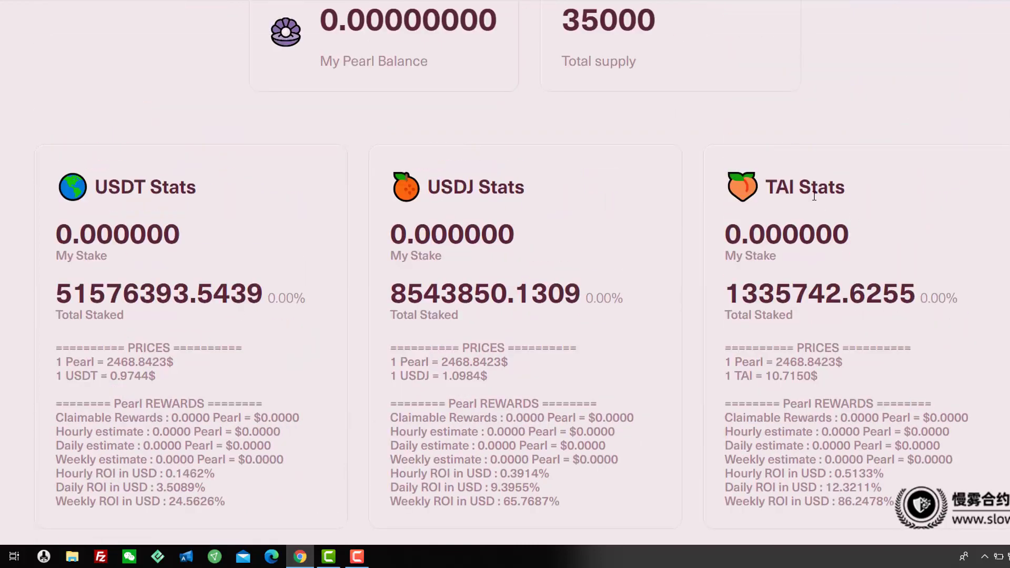
double_click(775, 188)
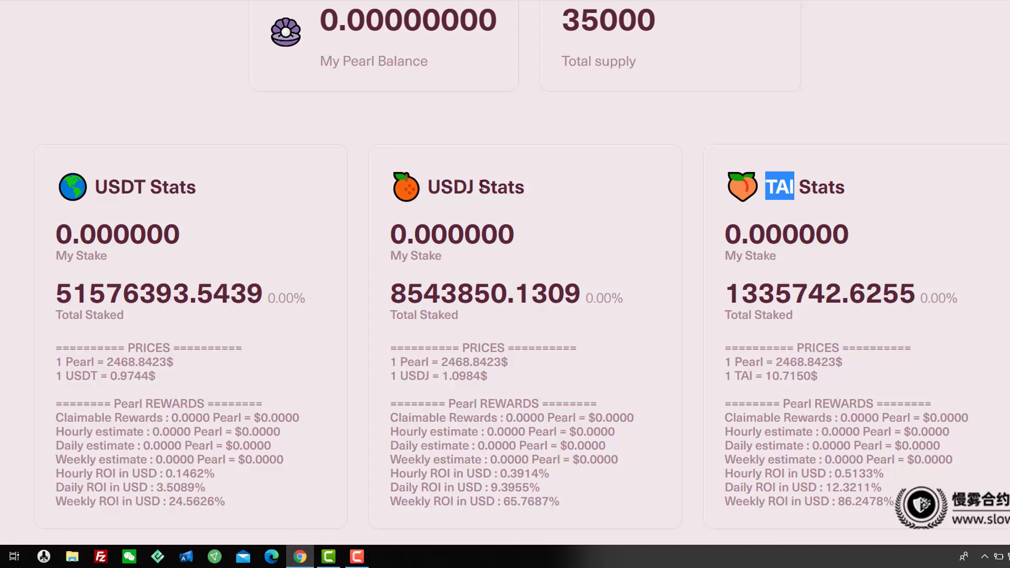
drag(479, 186, 392, 189)
scroll(498, 231, down, 2)
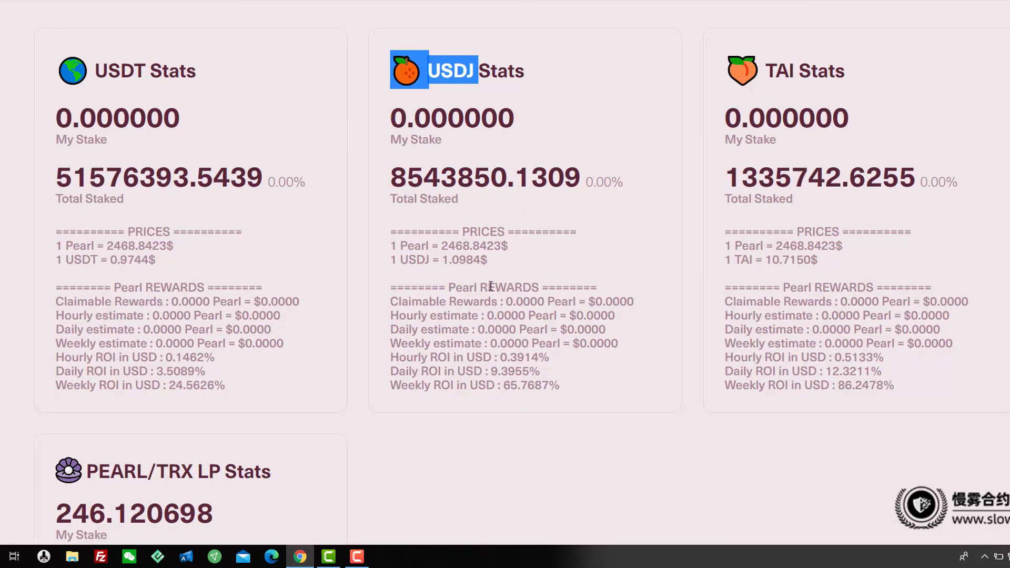
click(479, 71)
Highlight the PEARL/TRX LP pool's name and read its stake, price, reward estimates and ROI lines.
scroll(84, 325, down, 3)
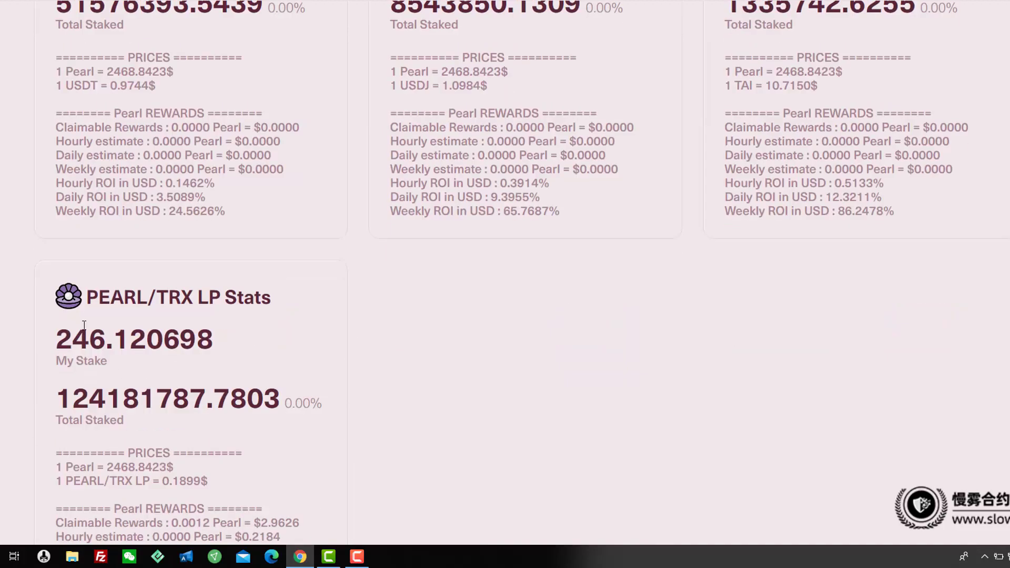
drag(168, 297, 73, 298)
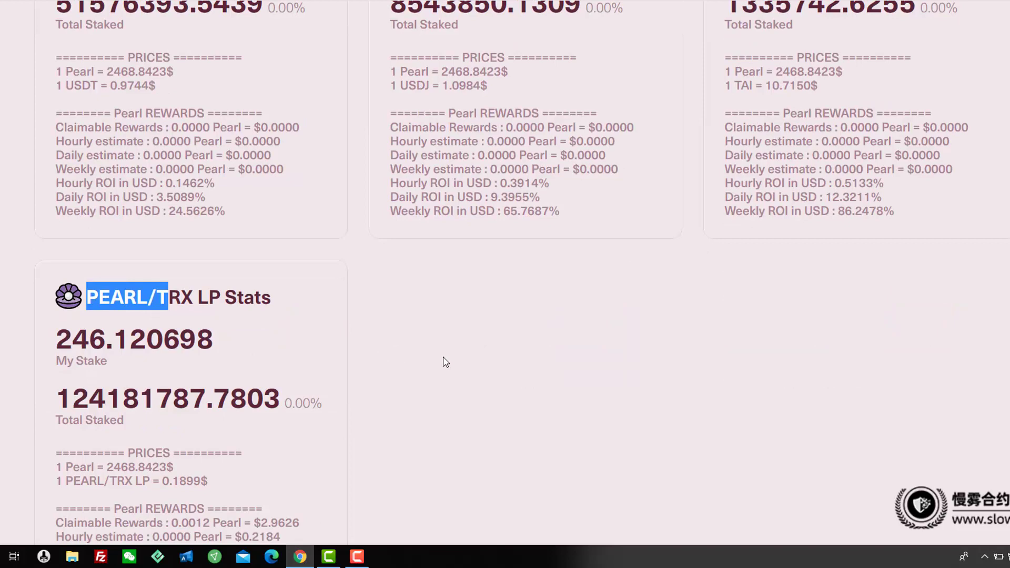
scroll(443, 362, down, 2)
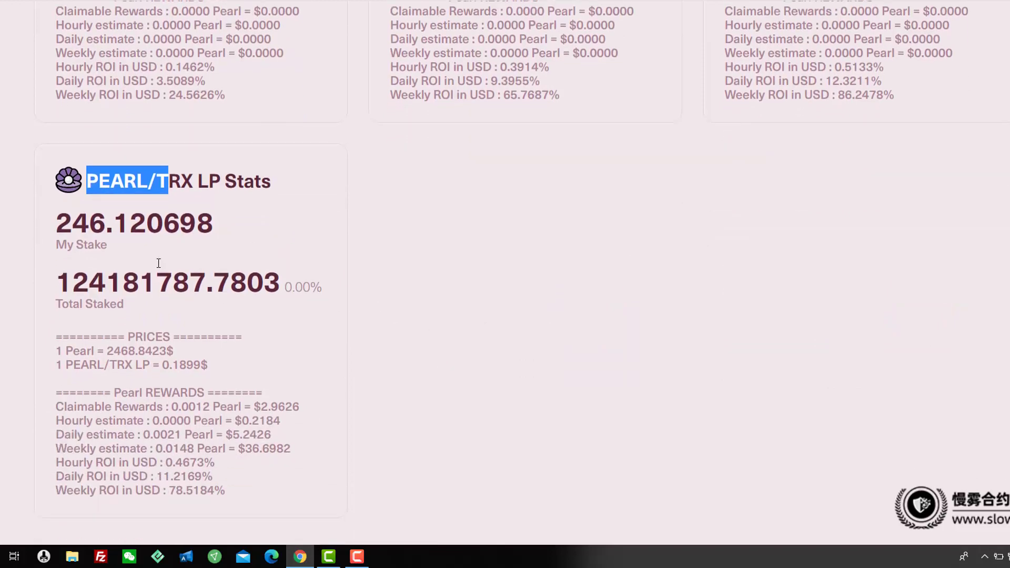
scroll(158, 263, down, 2)
scroll(214, 271, up, 1)
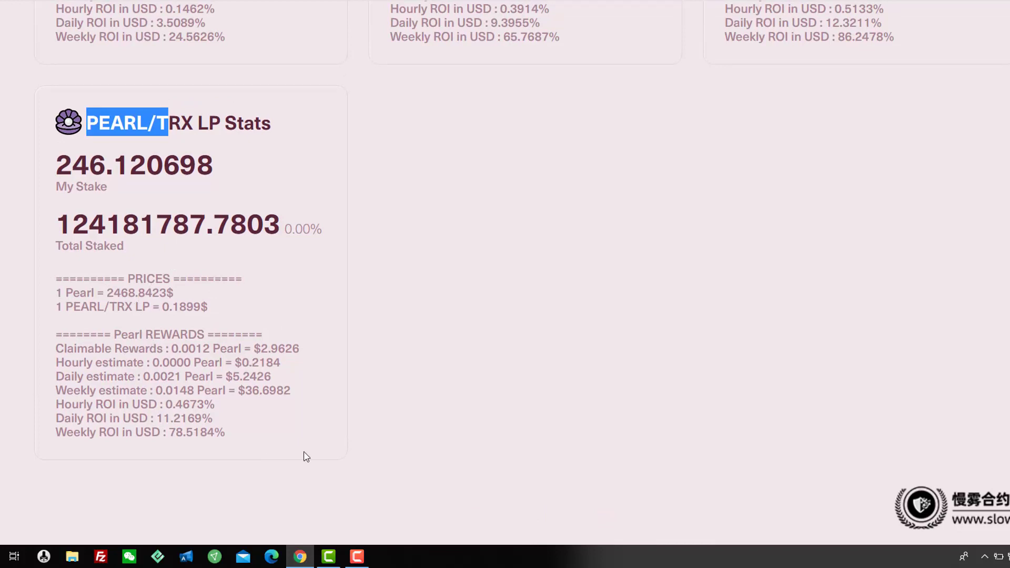
click(536, 284)
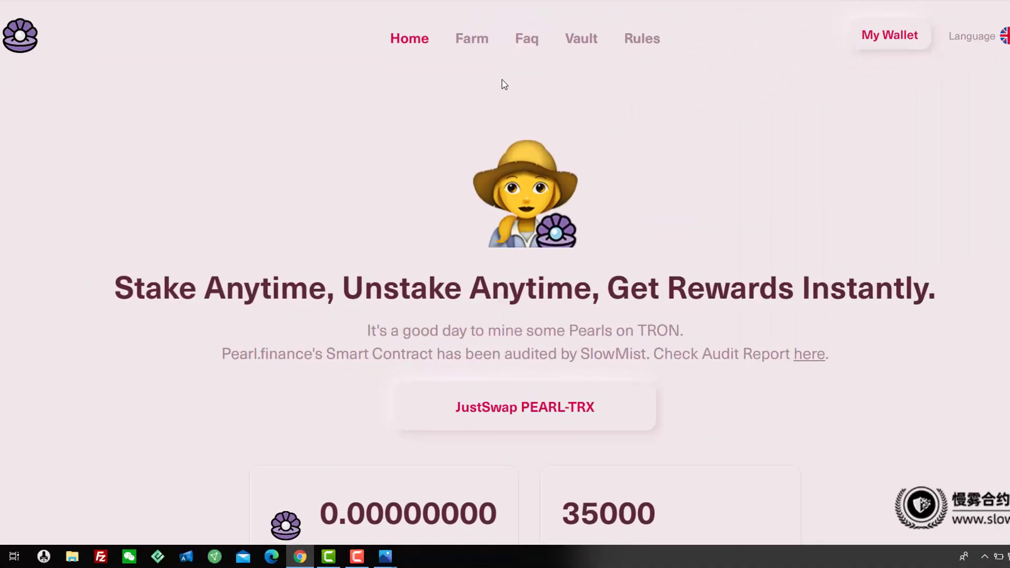
From the Farm page, select the PEARL/TRX LP farm and bring its harvest and stake cards into view.
click(477, 47)
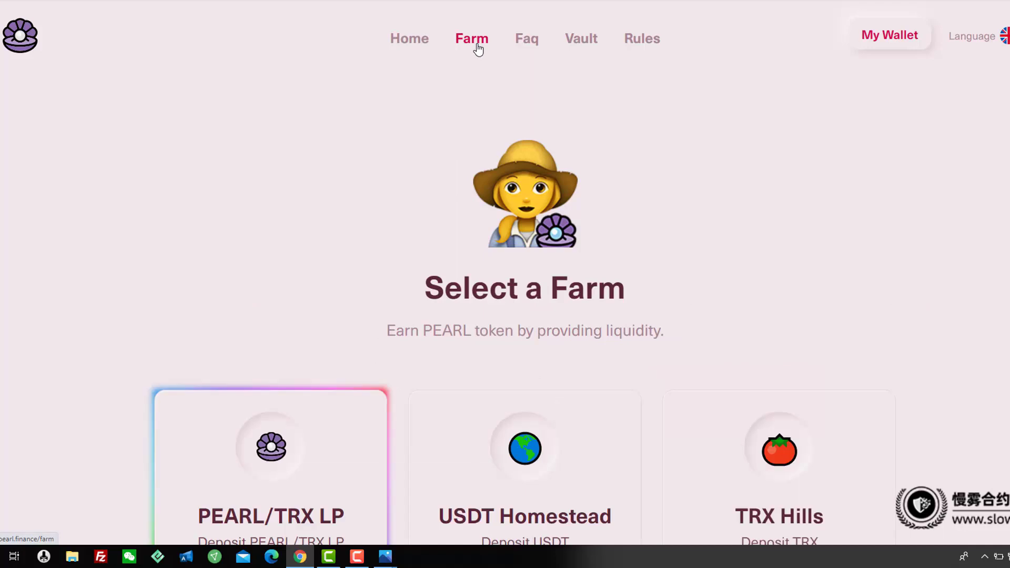
scroll(316, 272, down, 4)
scroll(316, 272, down, 1)
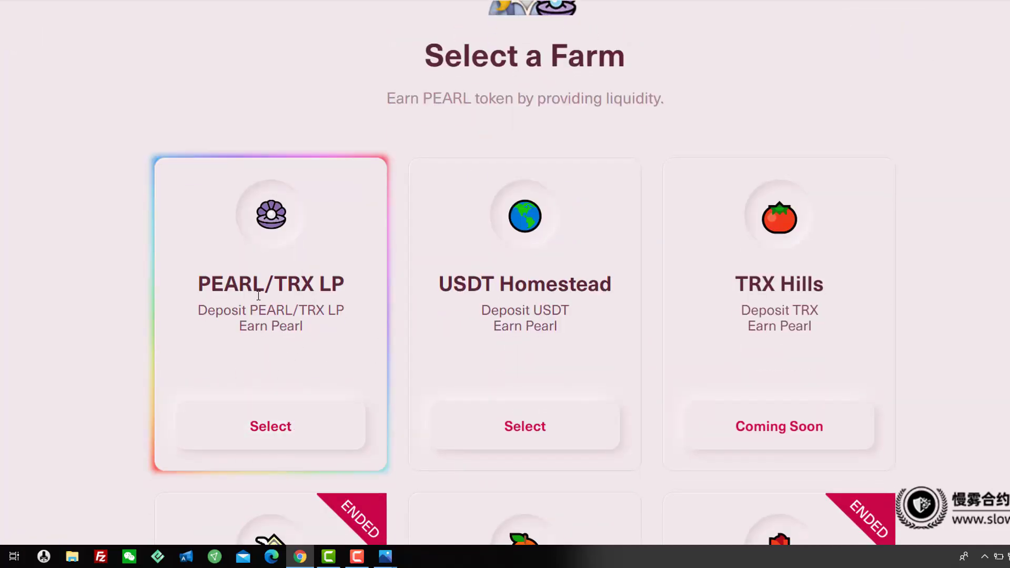
drag(199, 284, 321, 283)
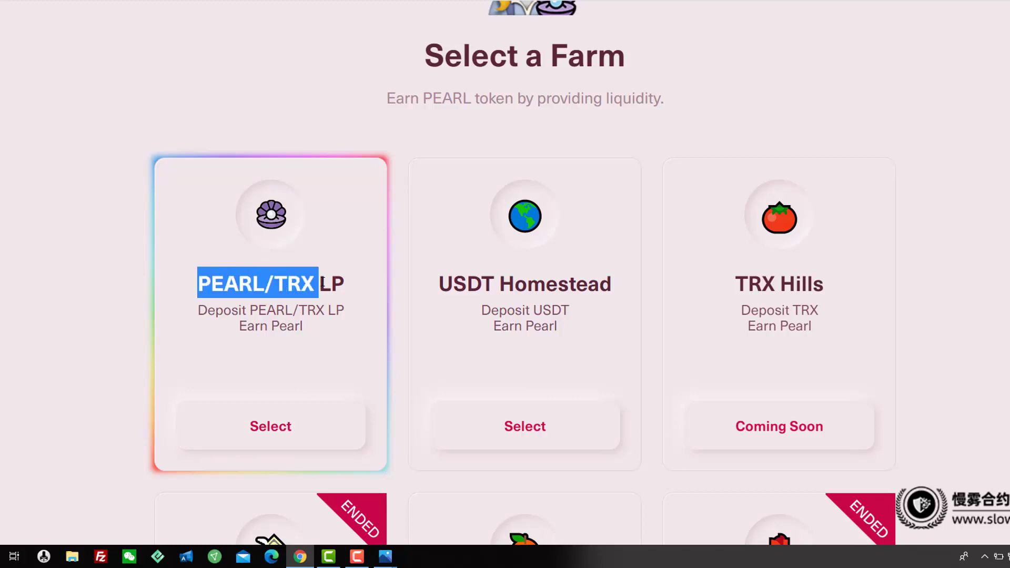
click(270, 427)
scroll(408, 325, down, 2)
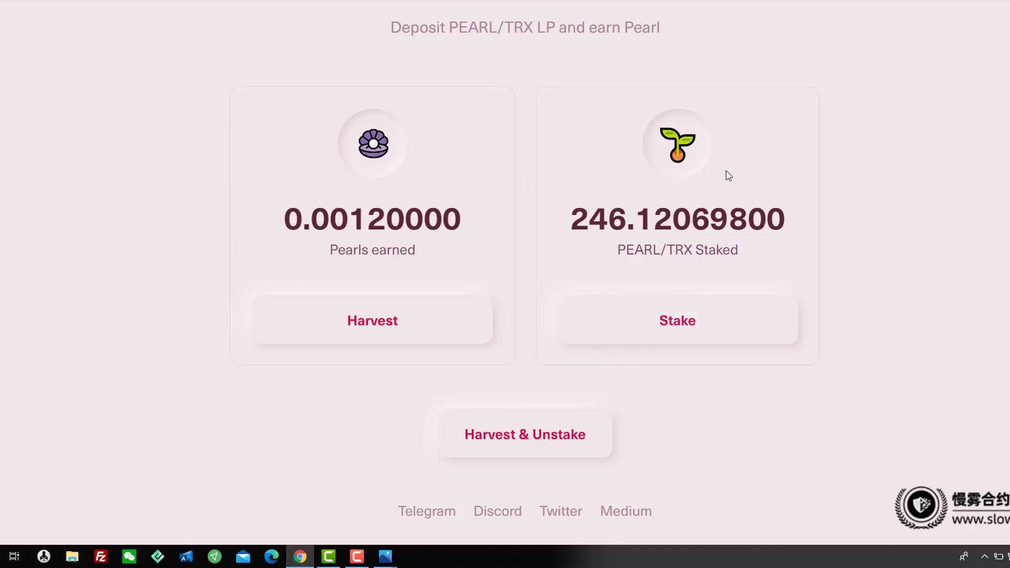
Highlight the required PEARL/TRX LP deposit token, the staked amount and the Pearls earned in the farm.
drag(450, 26, 555, 27)
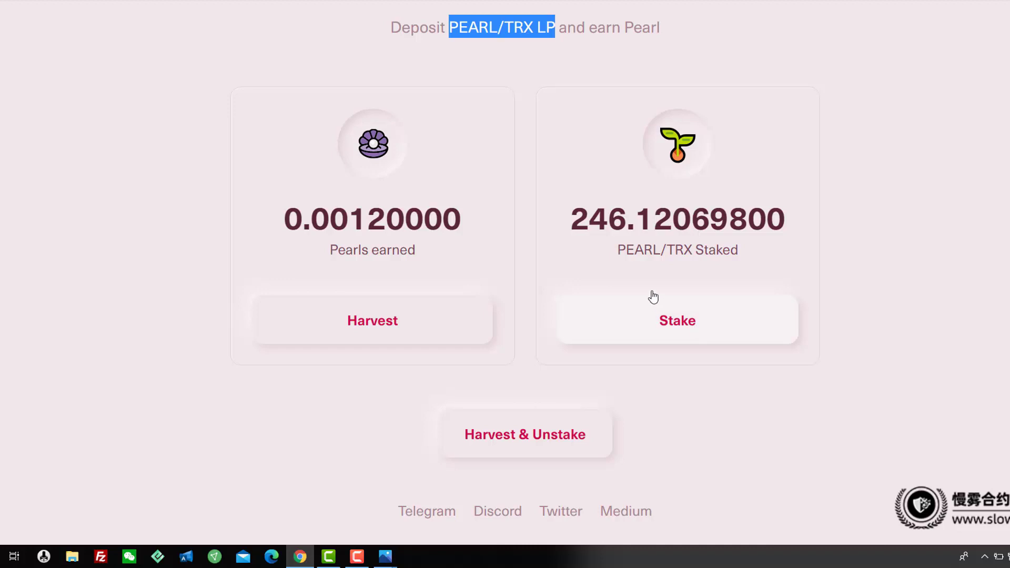
drag(569, 218, 803, 244)
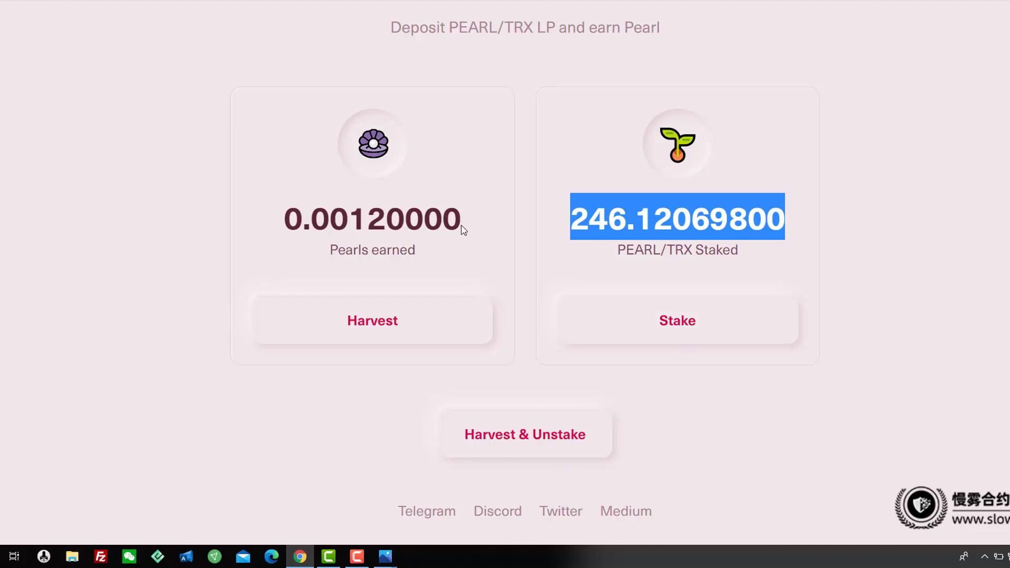
drag(462, 230, 264, 202)
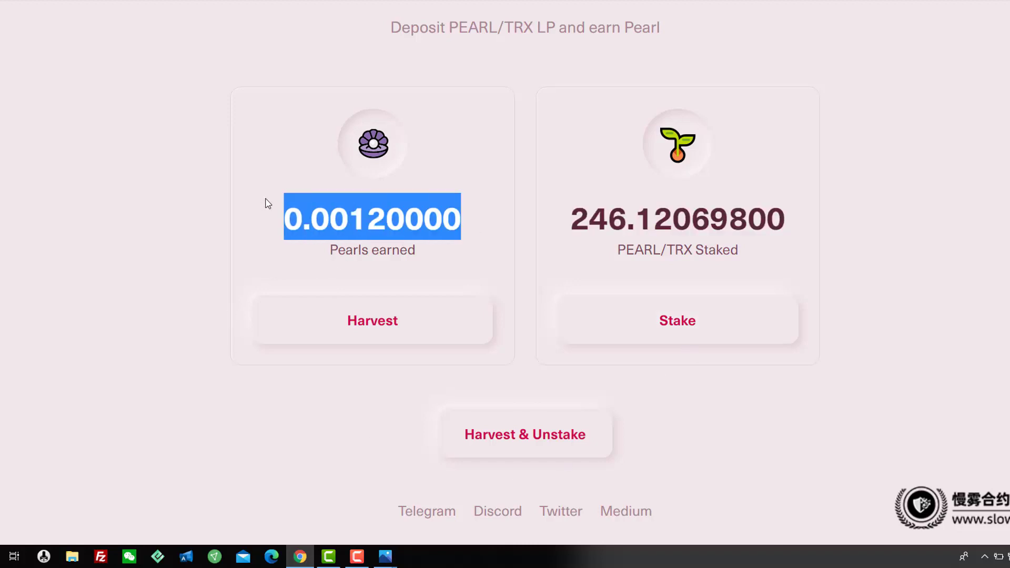
click(192, 222)
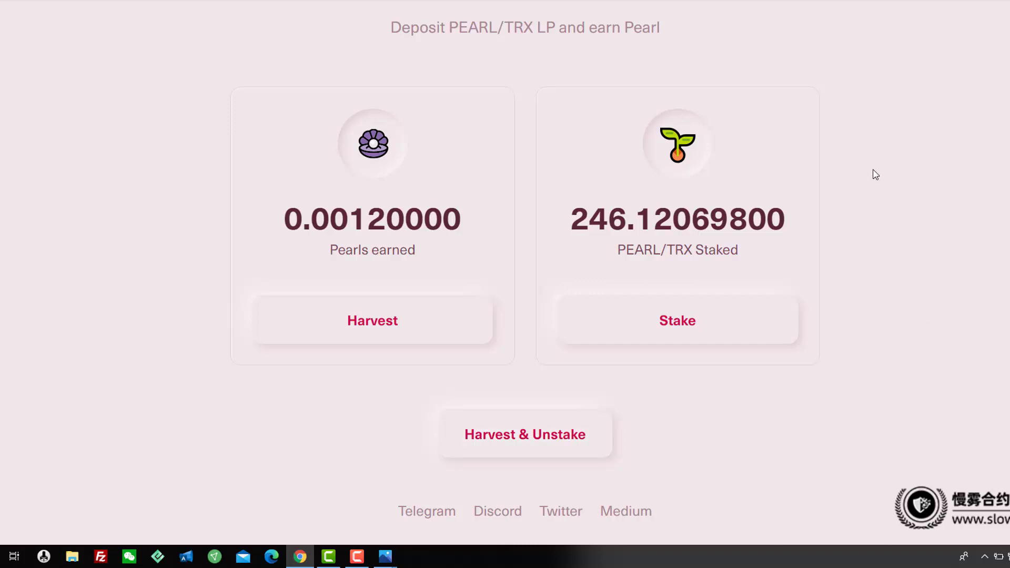
Review the PEARL/TRX Staked label and amount again and compare them with the Pearls earned figure.
drag(619, 250, 692, 251)
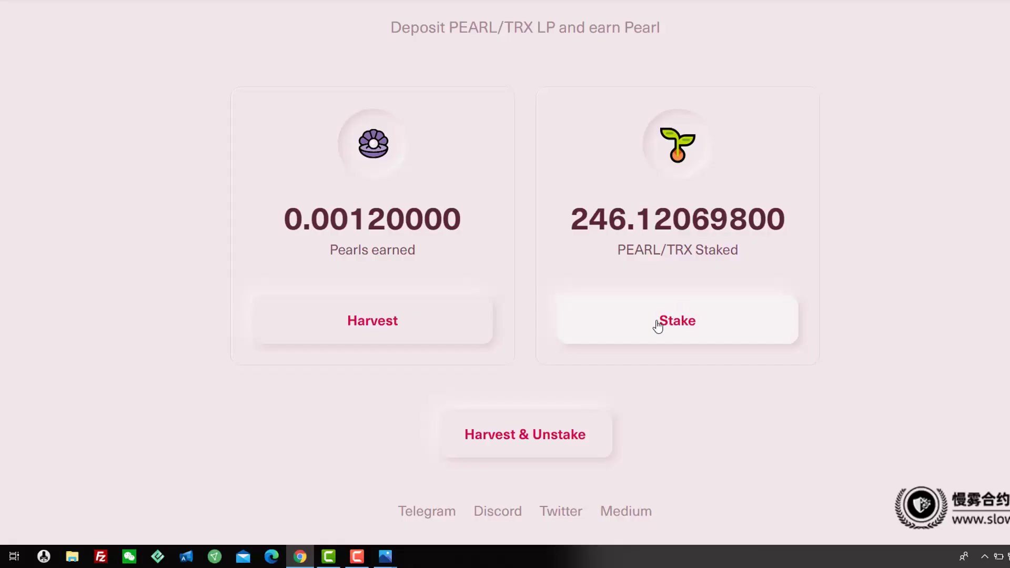
double_click(793, 220)
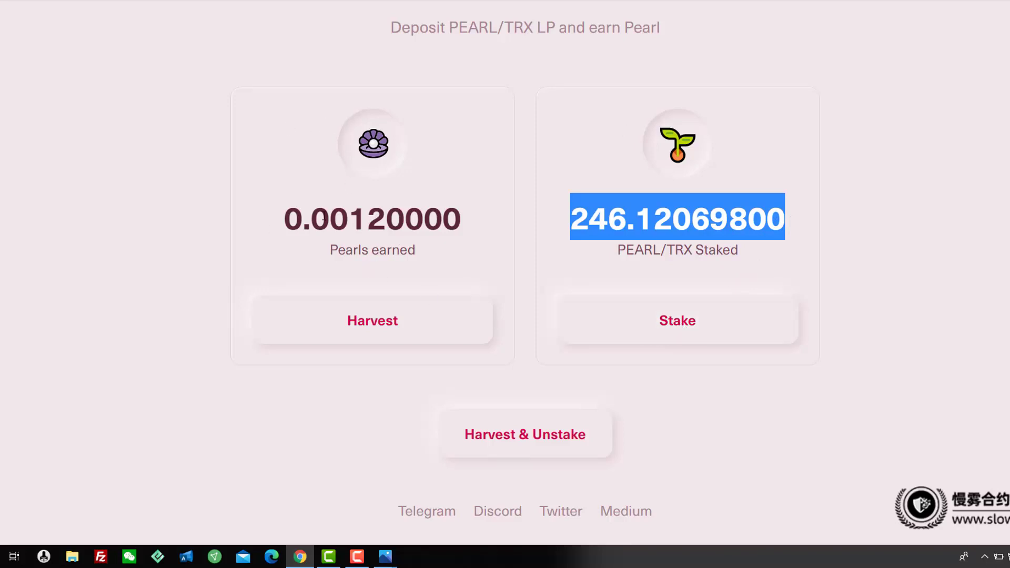
drag(287, 209, 464, 209)
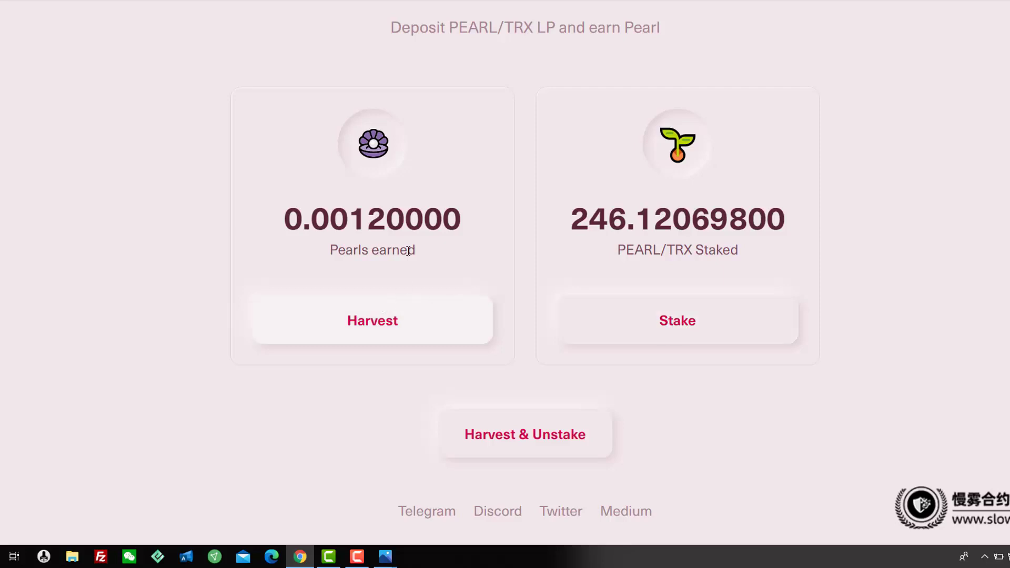
drag(480, 222, 233, 218)
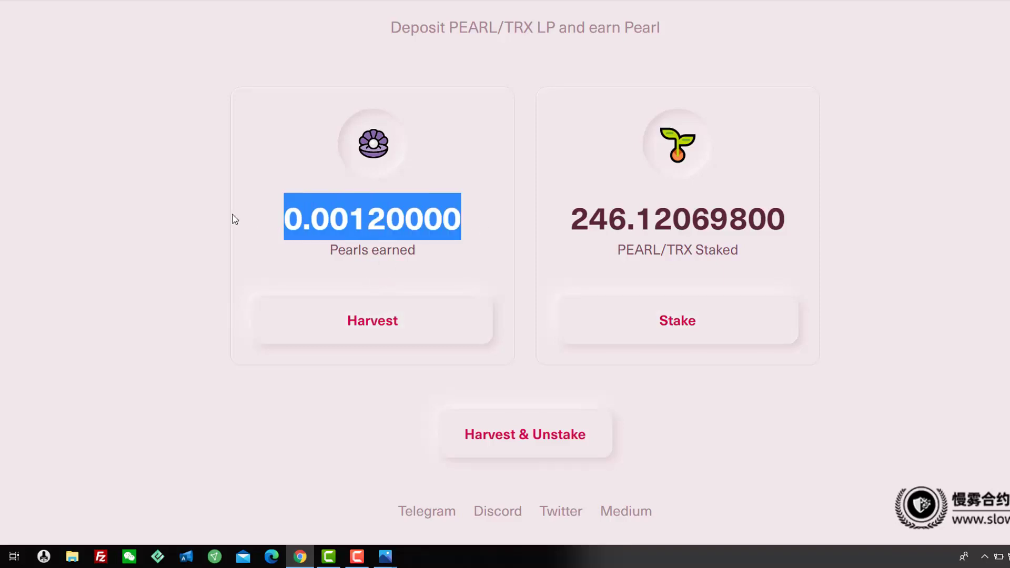
click(164, 66)
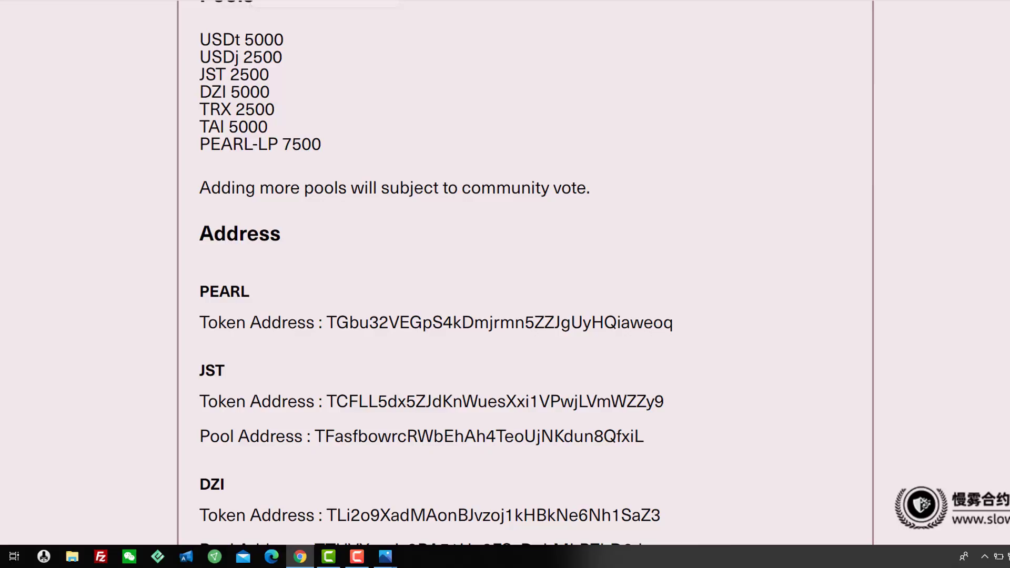
On the Rules page, look over the pool allocations and token addresses and return to the introduction.
scroll(755, 180, up, 10)
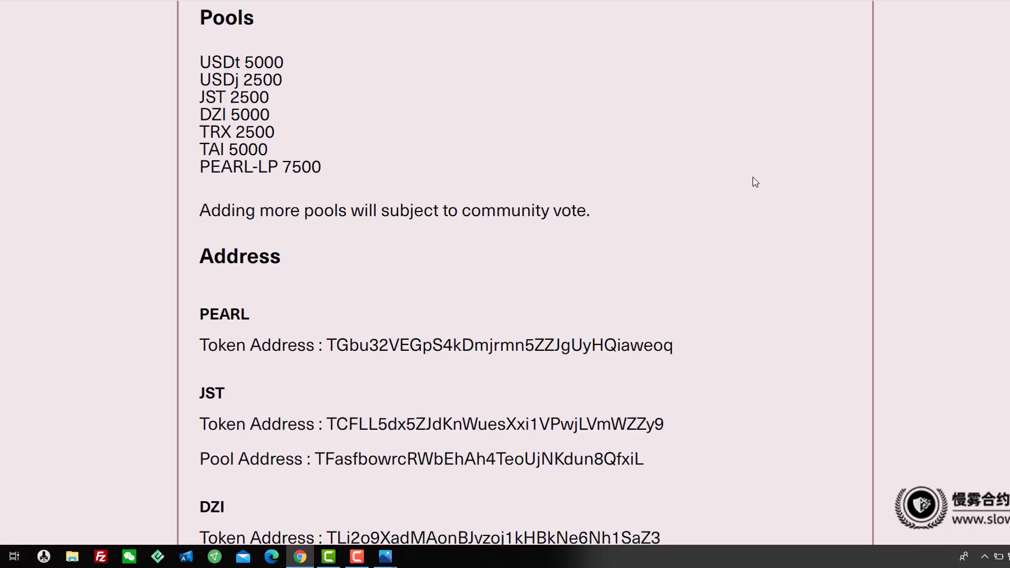
scroll(755, 180, up, 1)
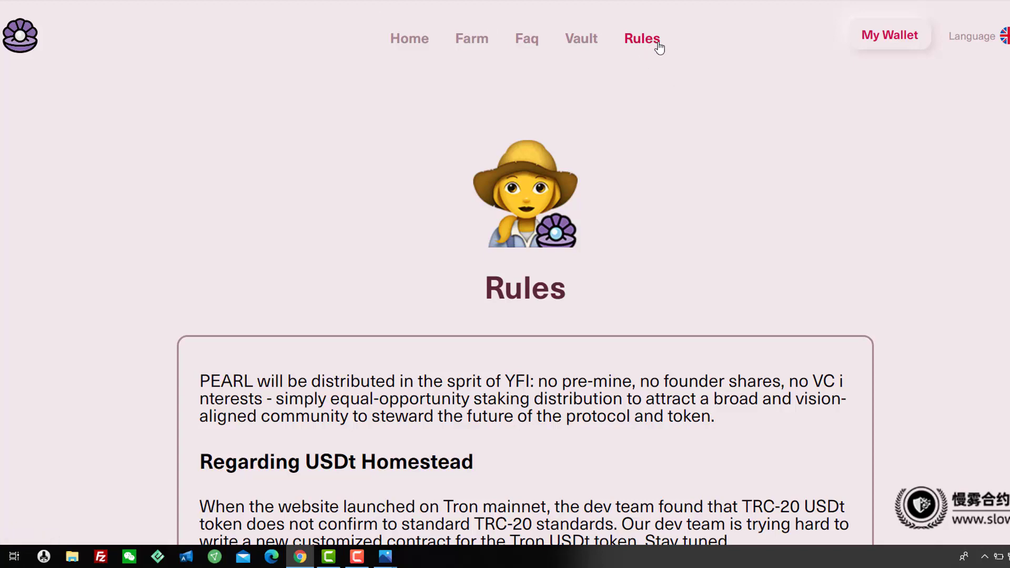
Copy the PEARL token address from the Address section of the Rules page.
scroll(584, 284, down, 10)
scroll(553, 286, down, 8)
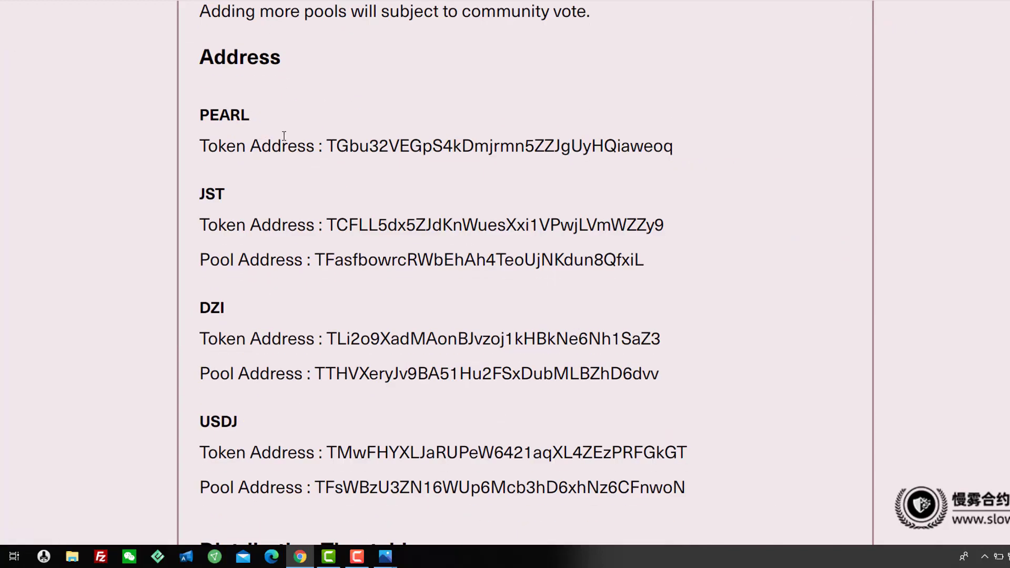
scroll(493, 203, up, 2)
drag(328, 145, 677, 148)
right_click(659, 152)
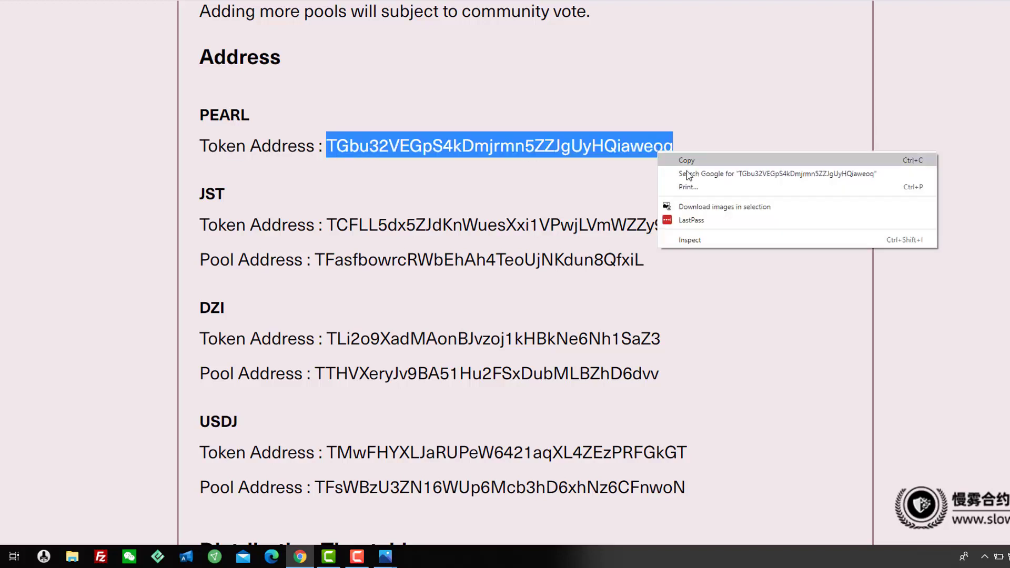
click(686, 161)
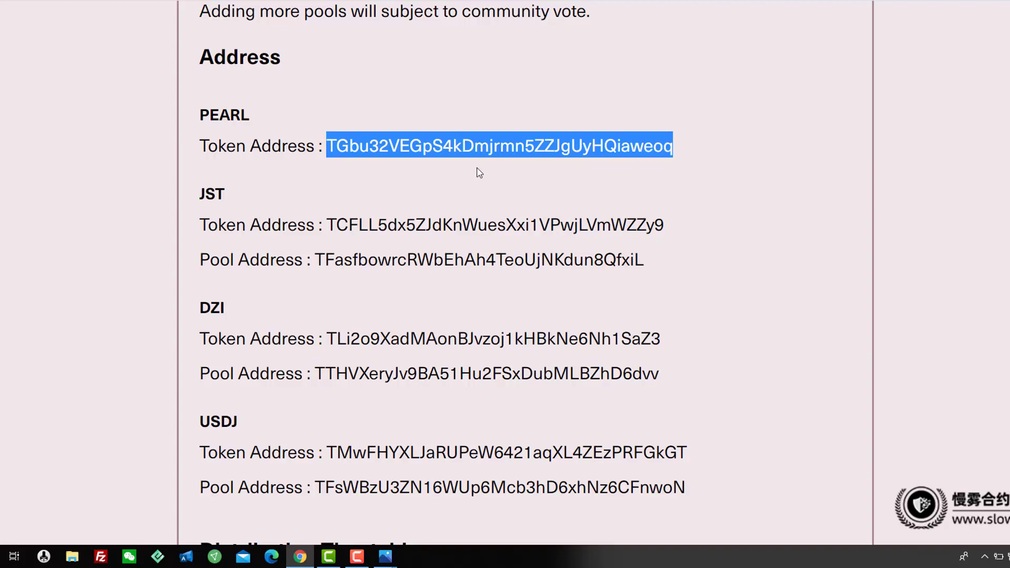
Switch to JustSwap's swap page, glance at the selectable token list and enlarge the page view.
key(ctrl+Tab)
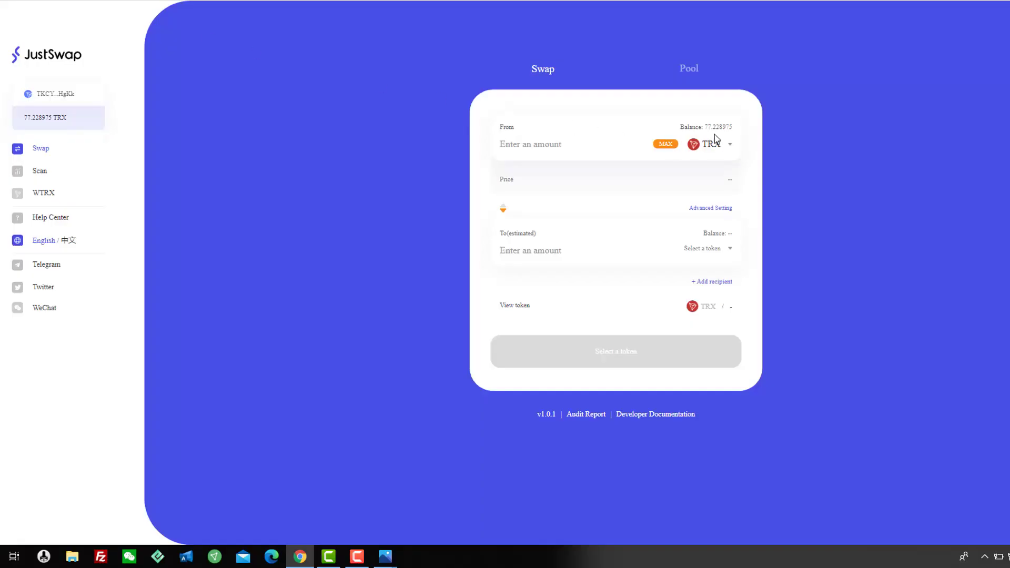
click(41, 152)
click(716, 150)
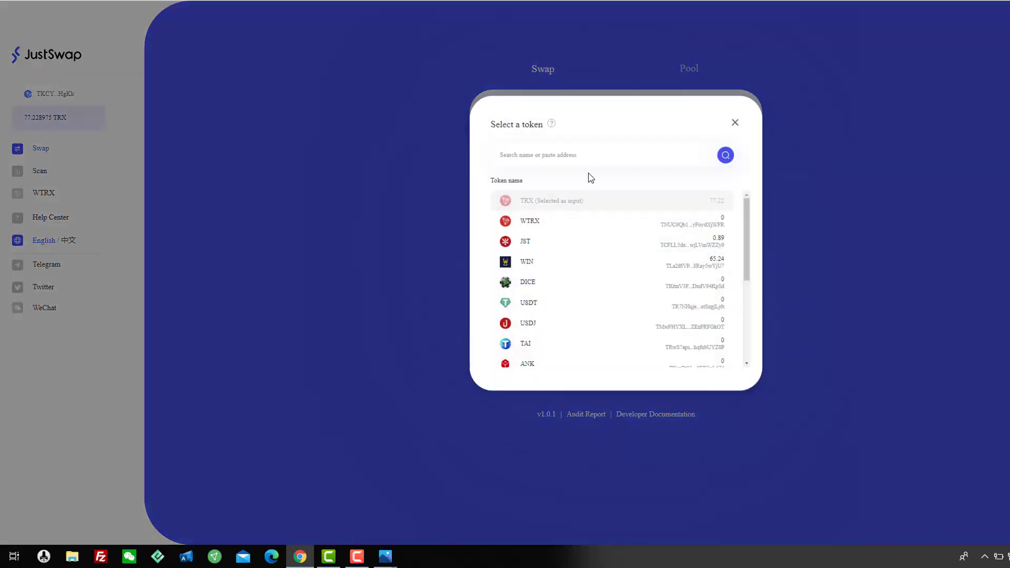
click(801, 112)
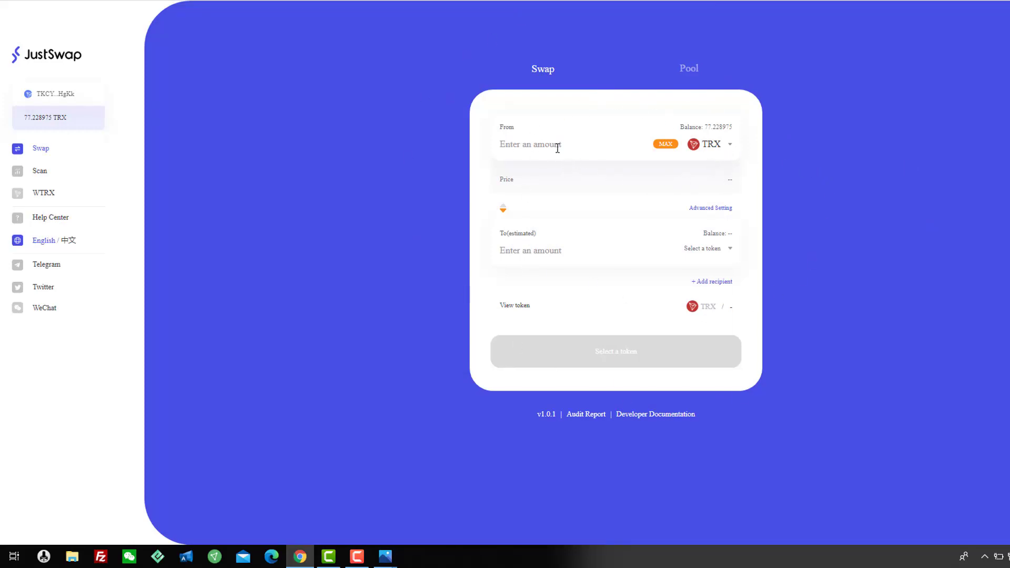
key(ctrl+plus)
key(ctrl+plus)
key(ctrl+plus)
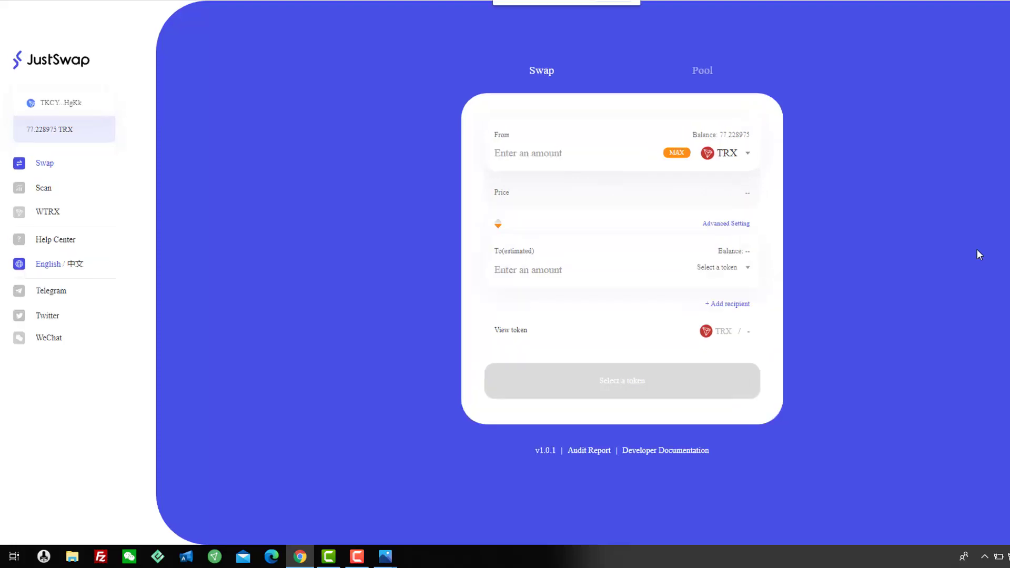
scroll(976, 249, down, 1)
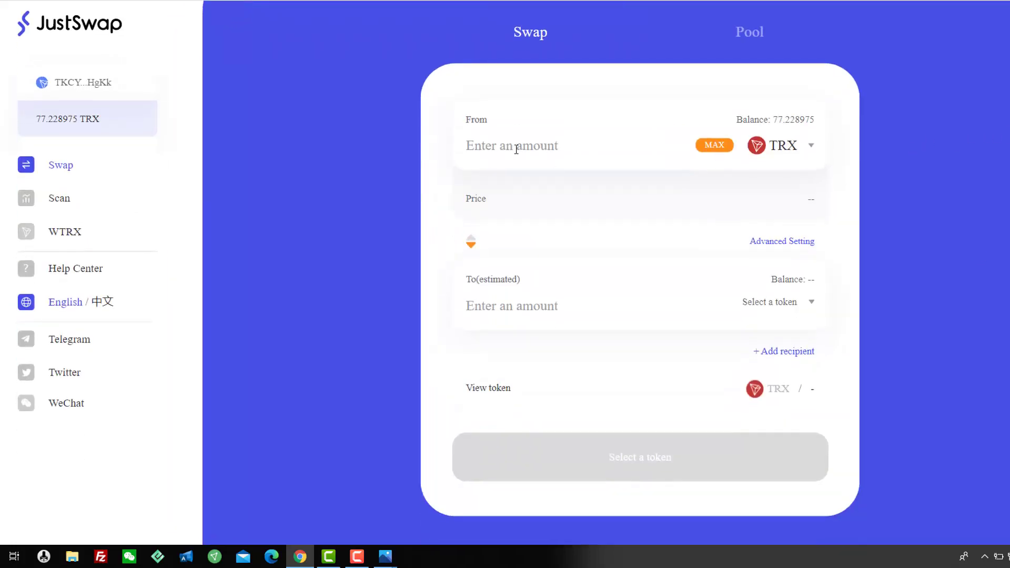
Find Pearl by its copied token address and choose it as the swap's From token.
click(786, 152)
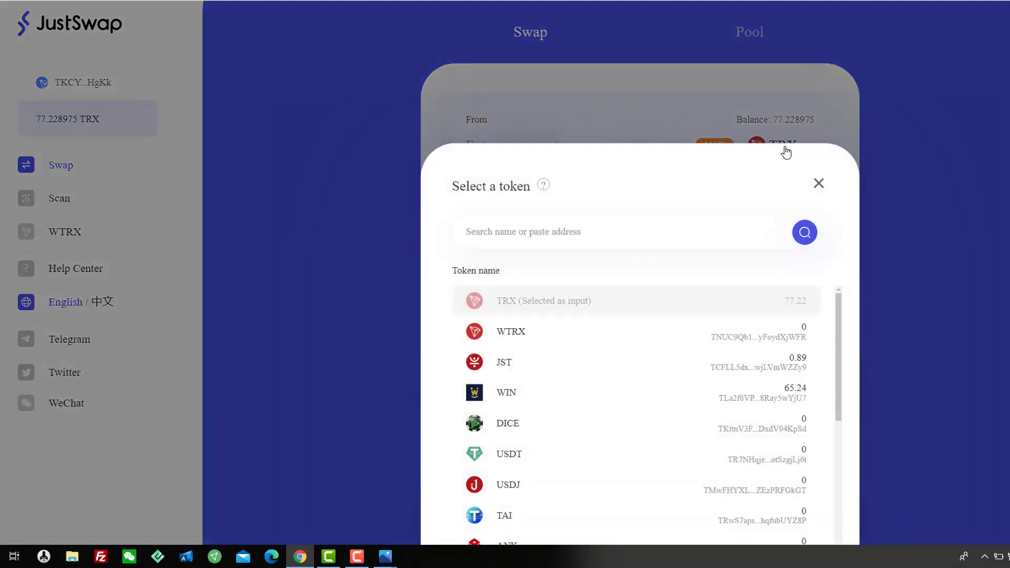
click(505, 232)
key(ctrl+v)
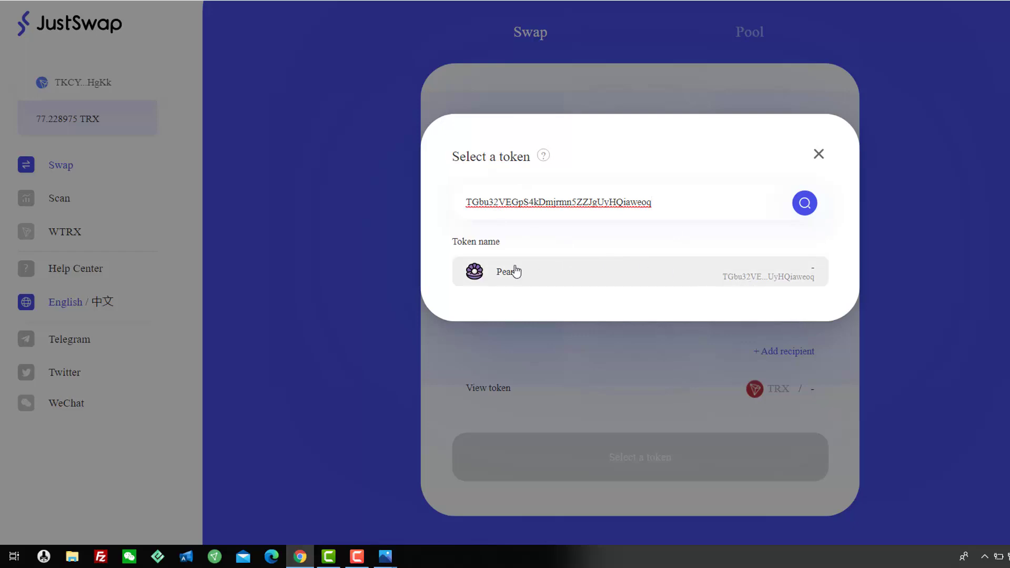
click(498, 275)
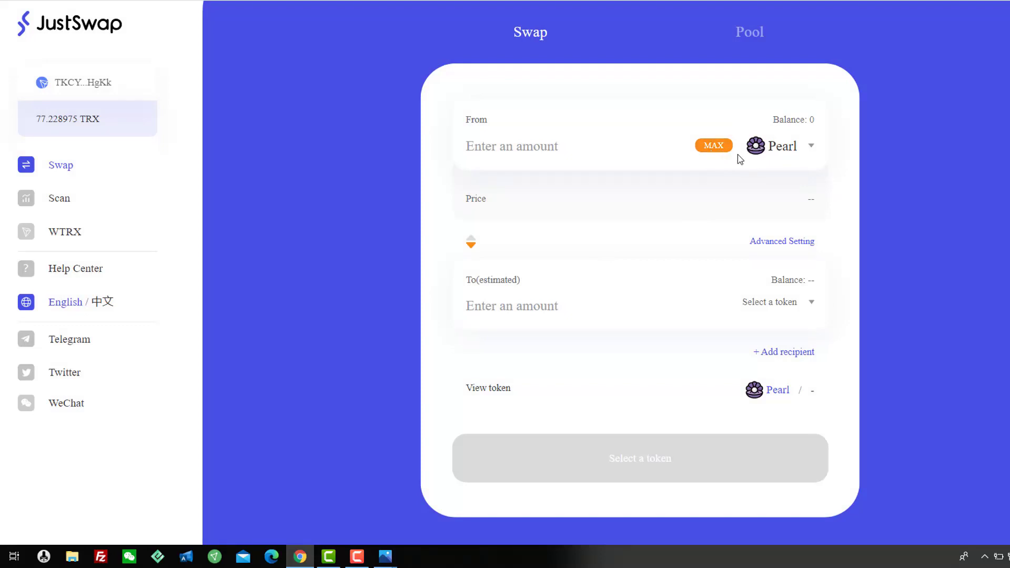
Reverse the swap so Pearl is received, with TRX as the source token and an amount of 250.
click(472, 245)
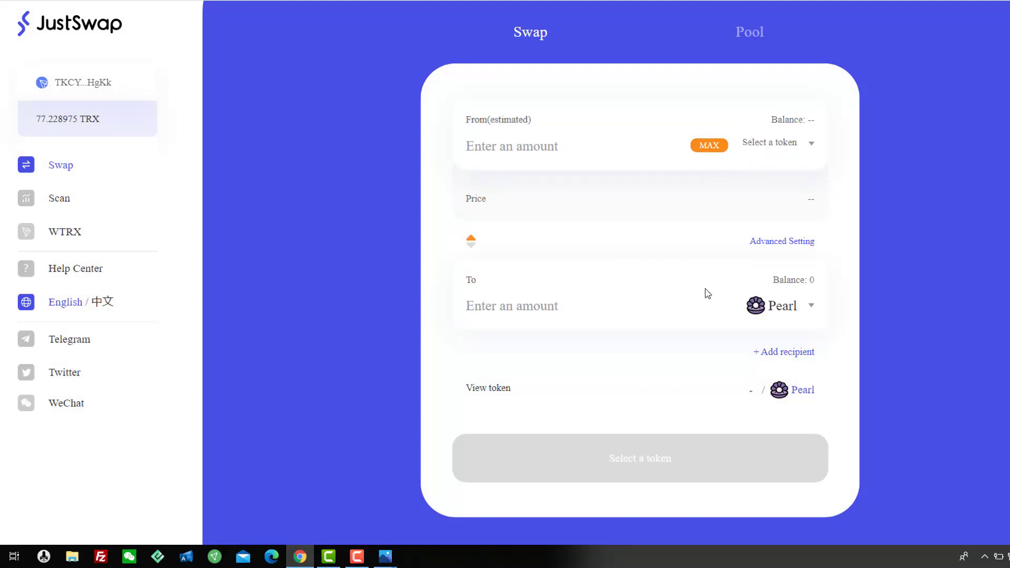
click(783, 144)
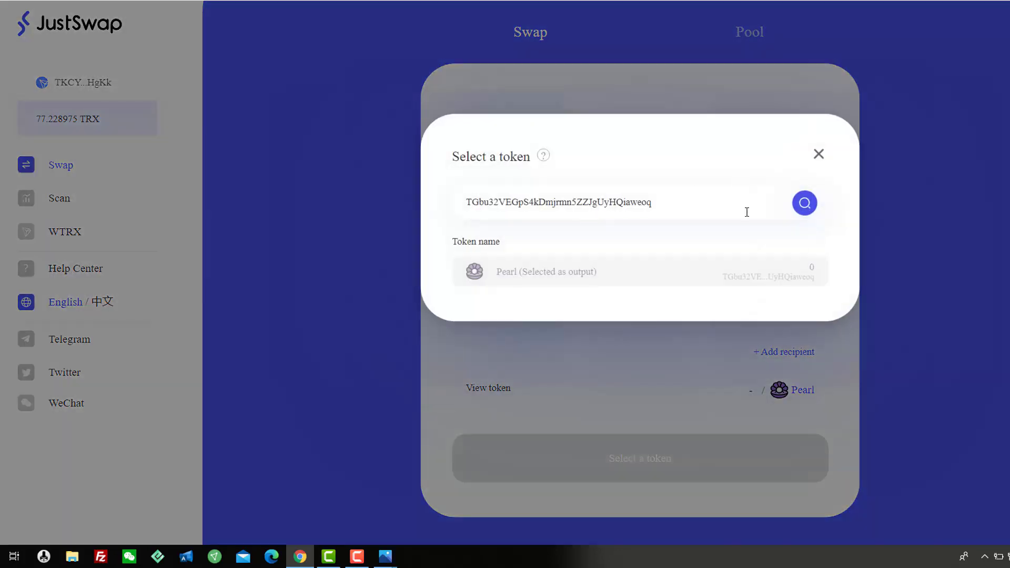
click(818, 153)
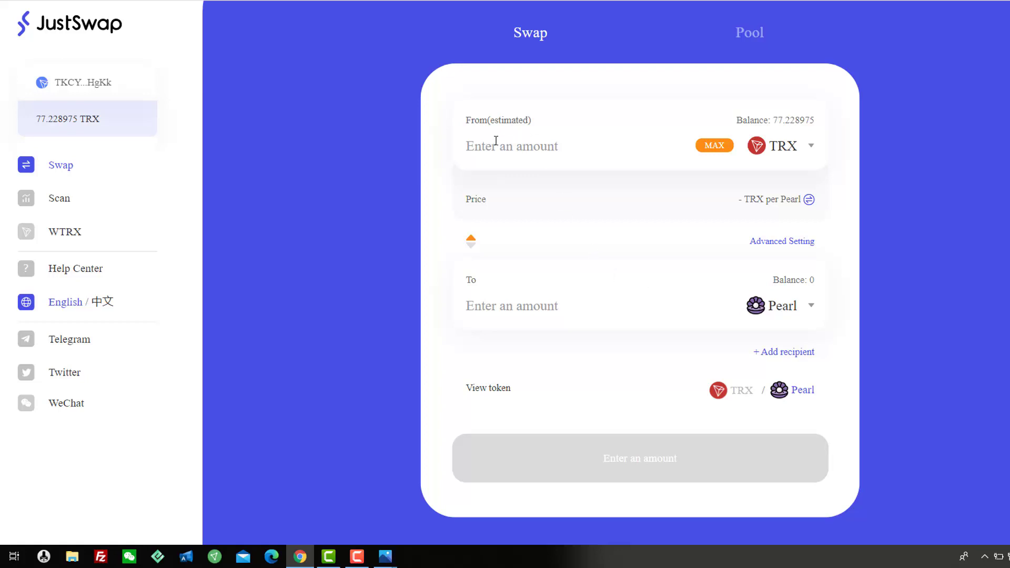
text(250)
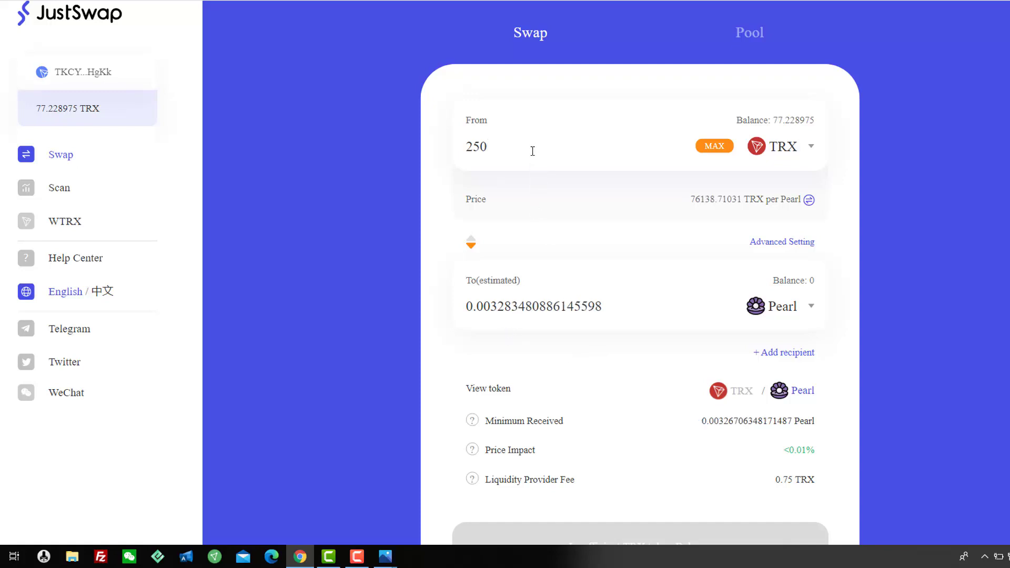
Highlight the 250 TRX amount being swapped and point out the estimated Pearl amount.
drag(514, 147, 443, 151)
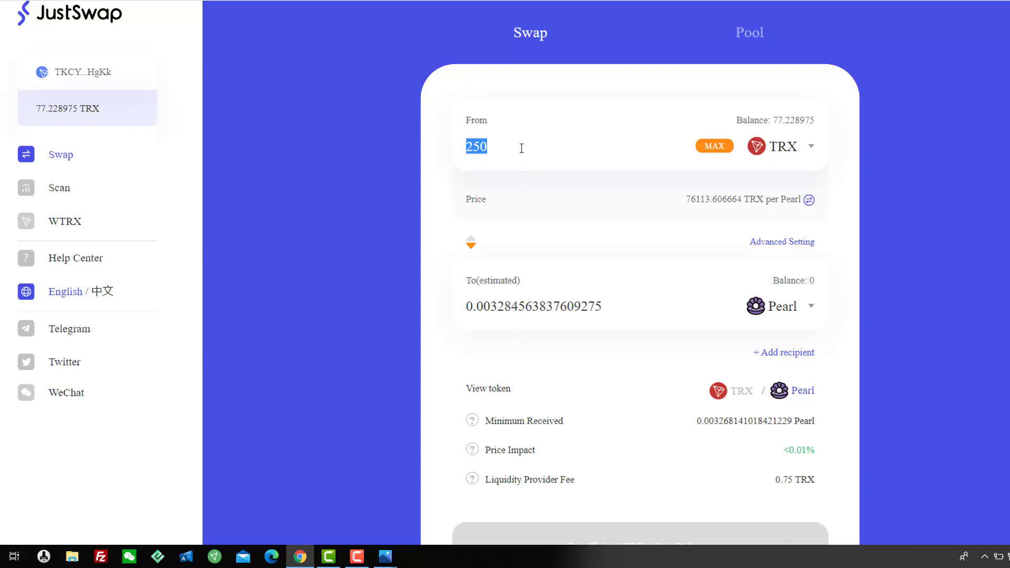
click(492, 148)
drag(475, 148, 492, 143)
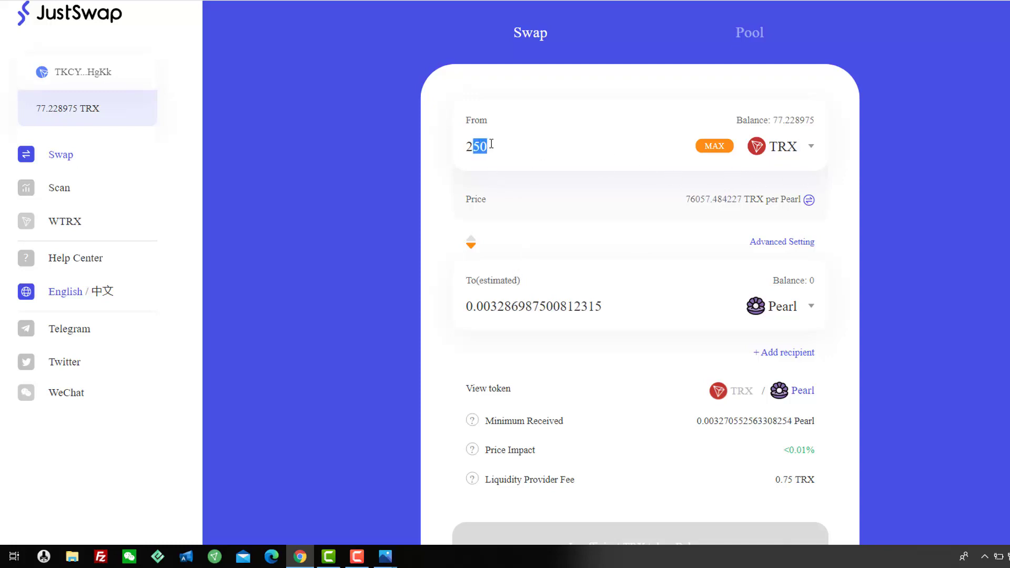
click(497, 152)
drag(466, 148, 494, 151)
click(495, 151)
triple_click(484, 147)
click(495, 148)
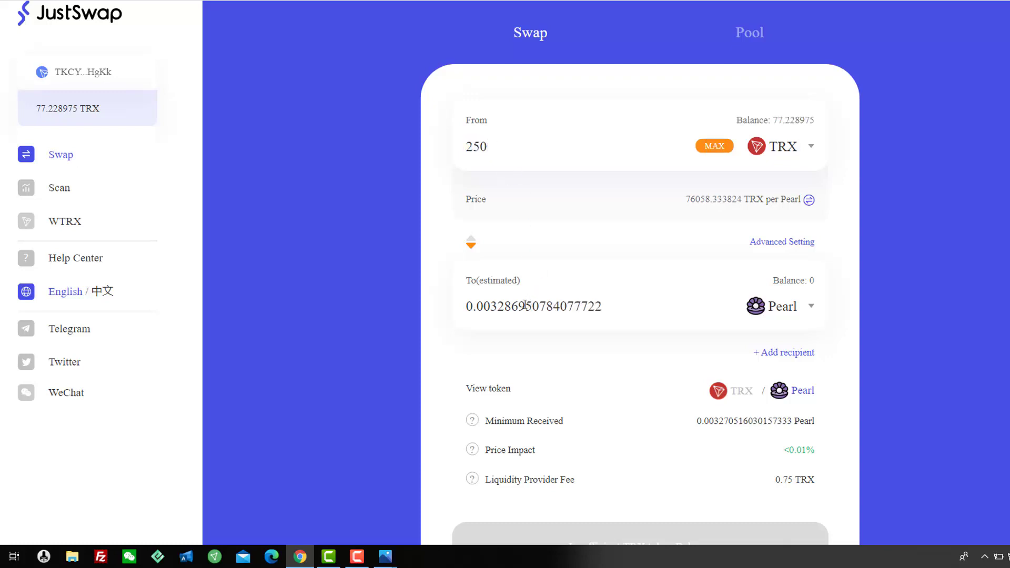
triple_click(471, 305)
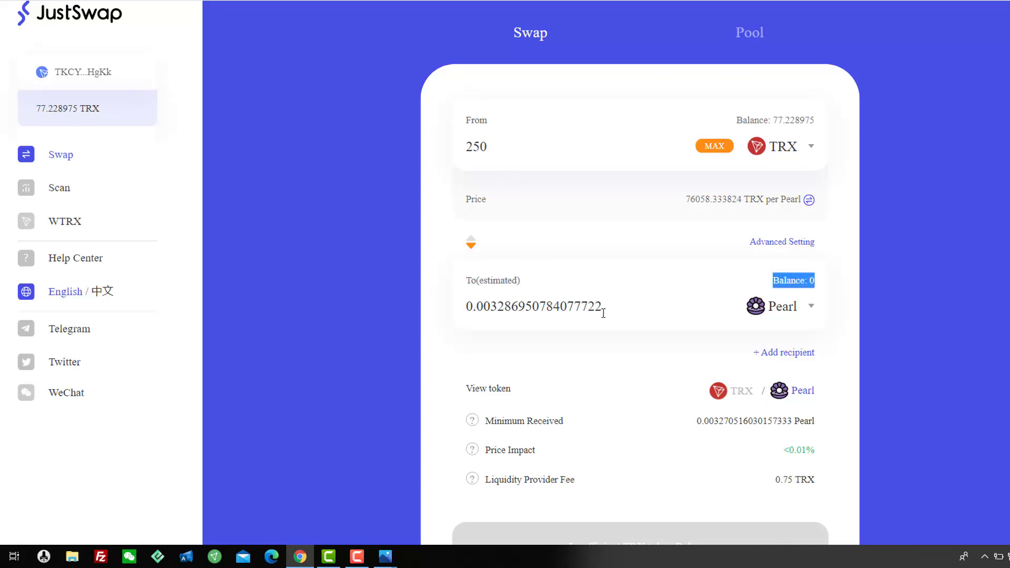
Review the TRX-to-Pearl swap details, including minimum received and fee, and highlight the estimated Pearl and TRX amounts.
scroll(711, 368, down, 3)
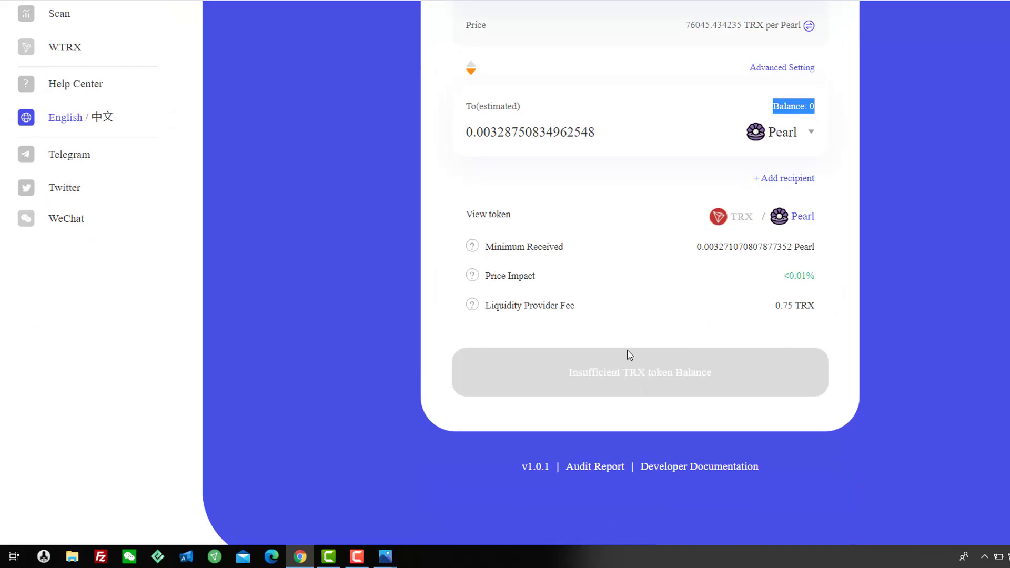
scroll(663, 248, up, 4)
scroll(584, 195, down, 2)
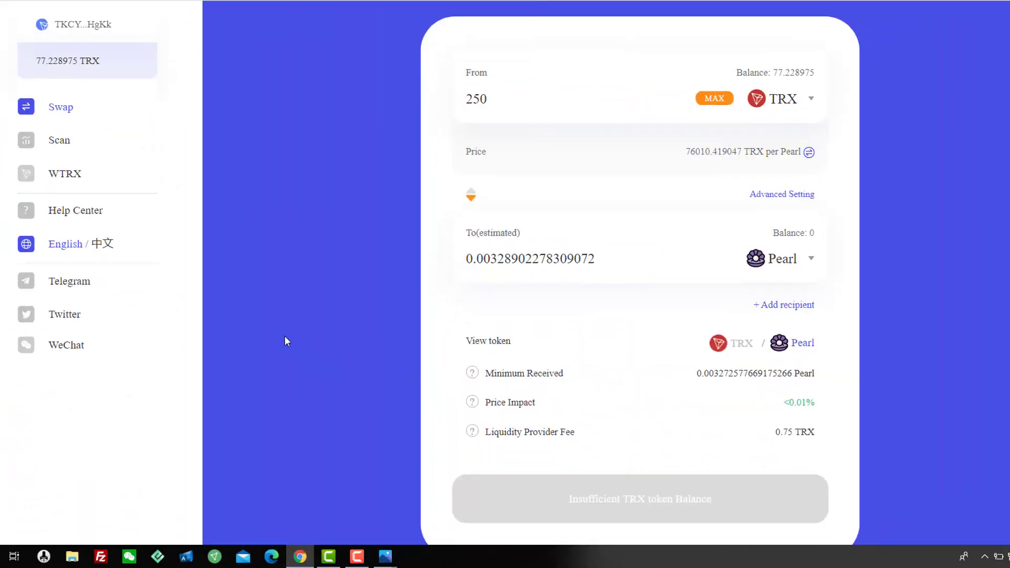
scroll(275, 328, up, 1)
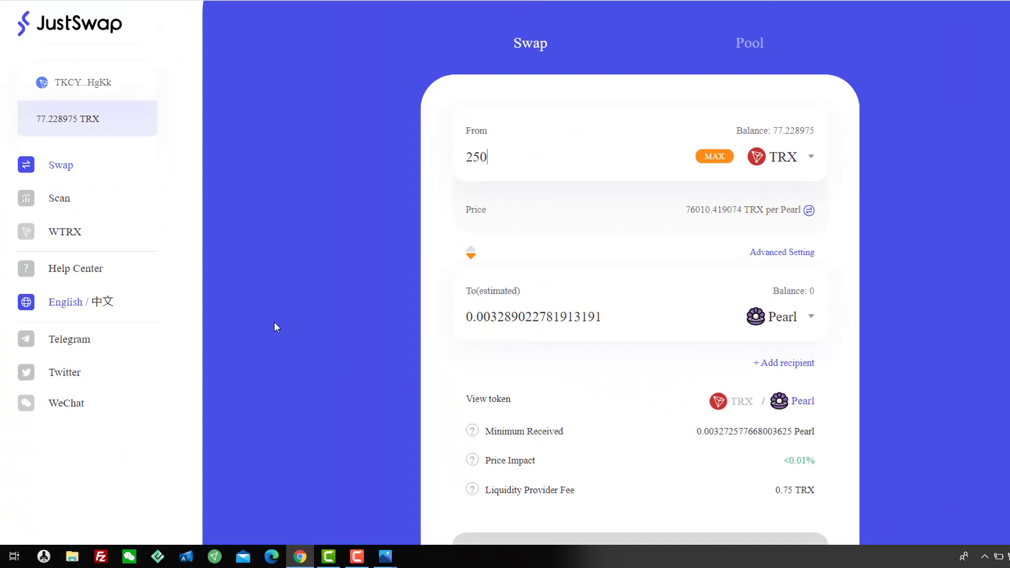
drag(608, 317, 436, 310)
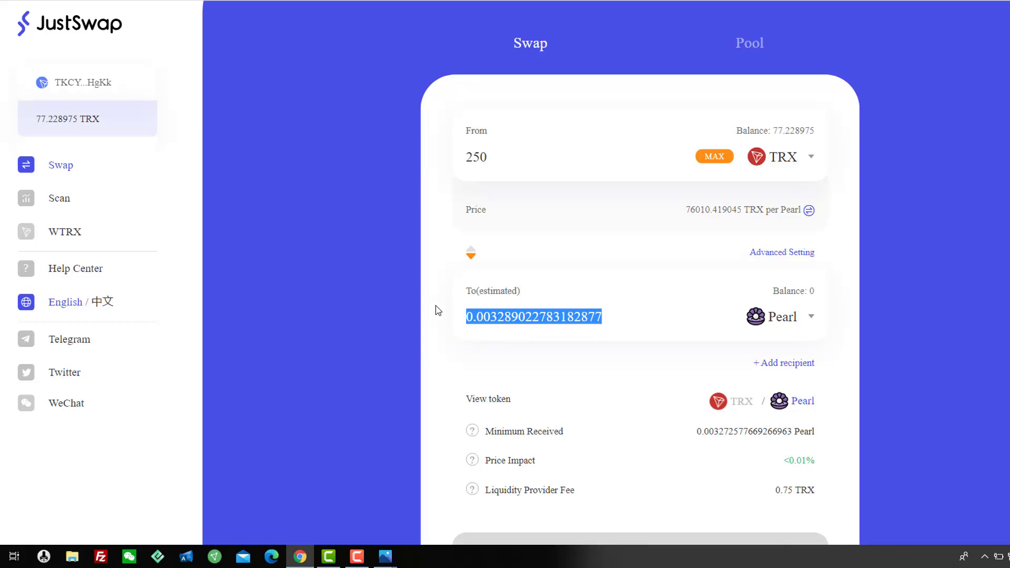
click(565, 164)
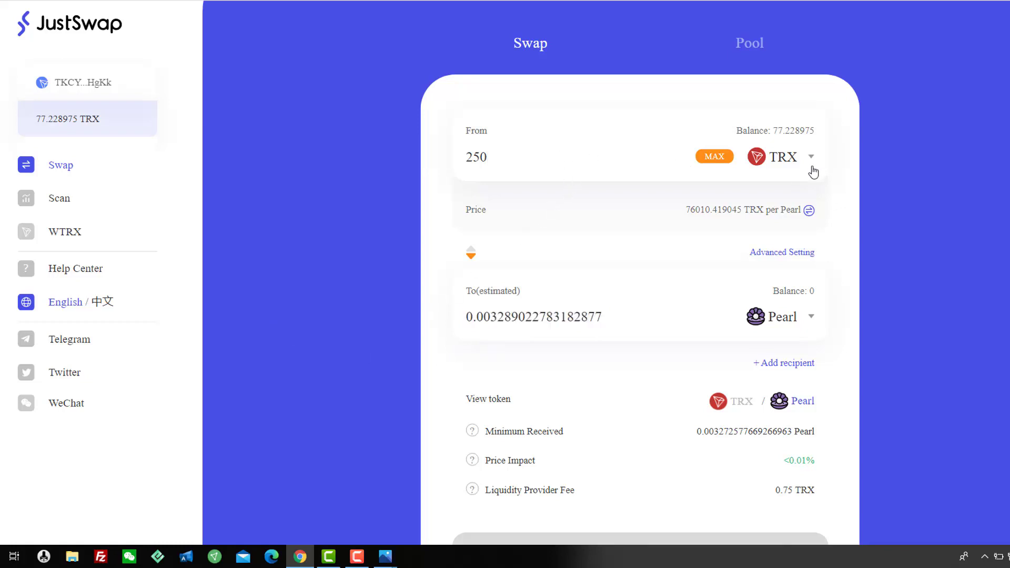
double_click(478, 160)
click(535, 224)
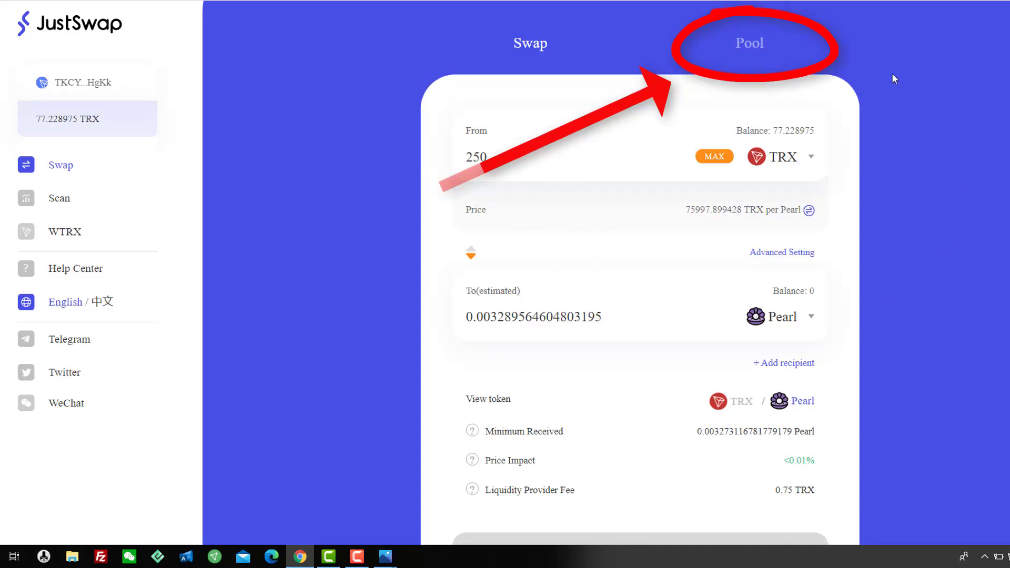
Open JustSwap's Pool page and start adding liquidity.
click(749, 53)
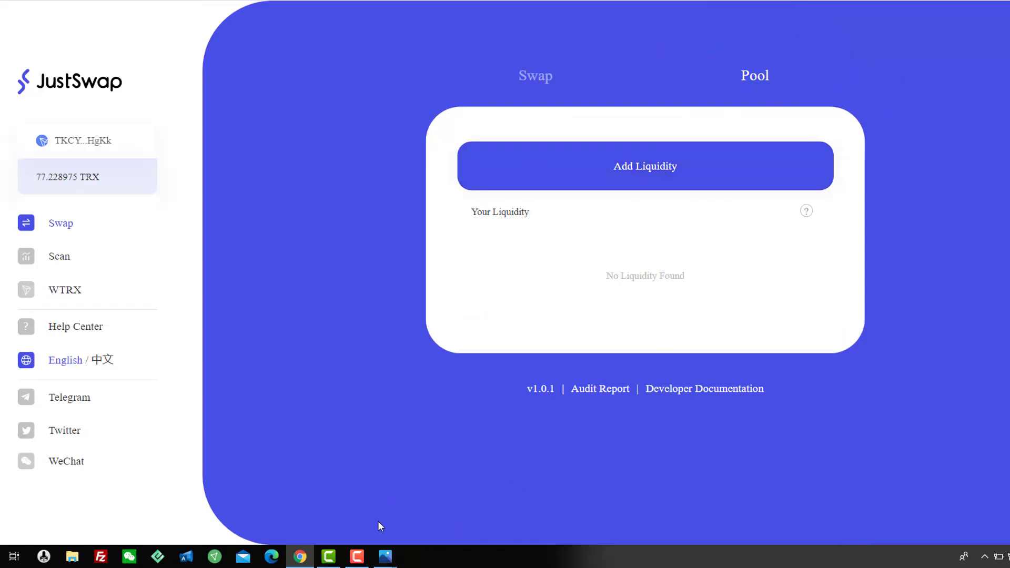
mouse_move(382, 562)
click(322, 507)
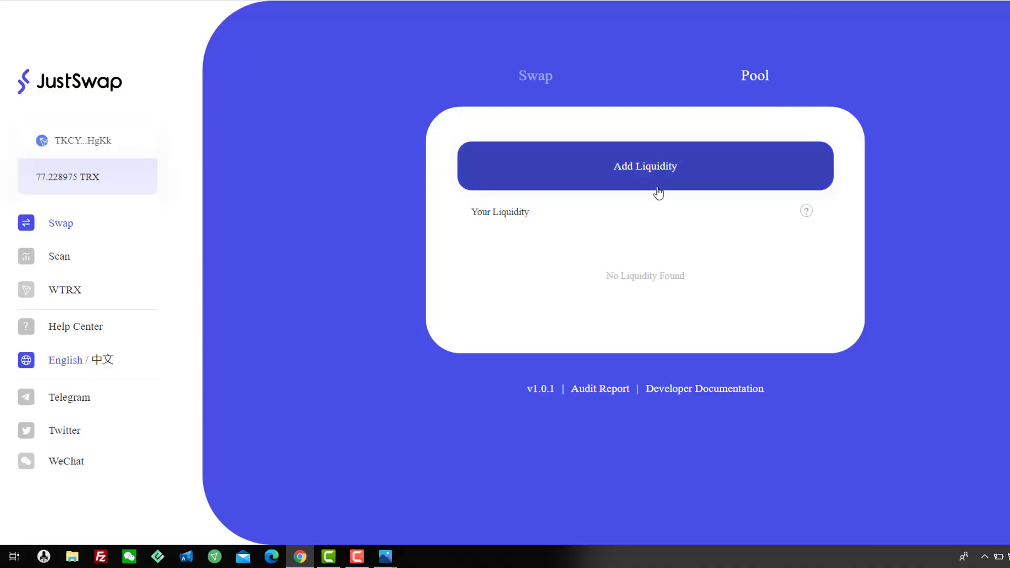
click(640, 175)
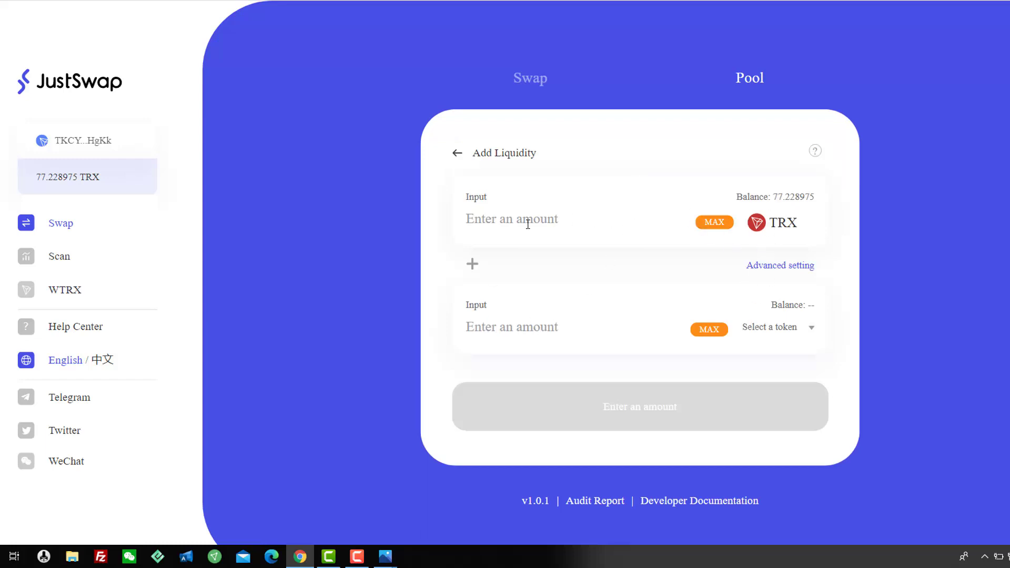
Copy the PEARL token address again and use it to select PEARL as the second liquidity token beside TRX.
click(809, 333)
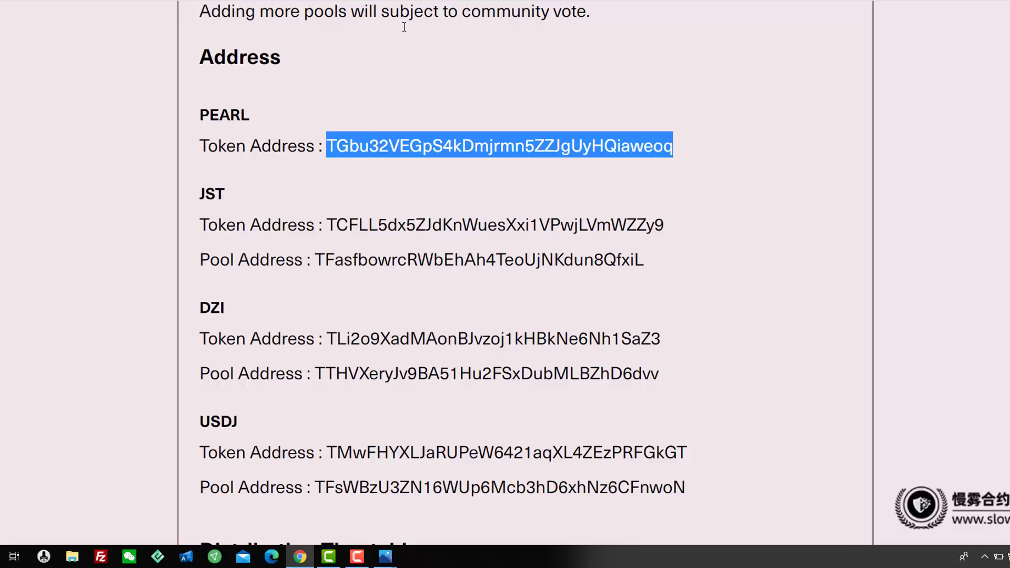
right_click(396, 145)
click(424, 154)
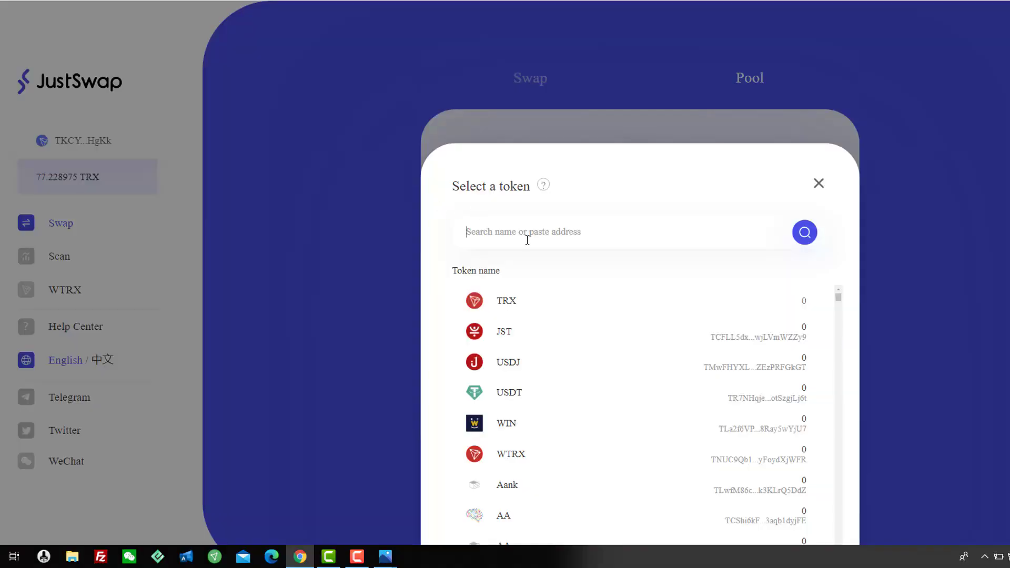
text(TGbu32VEGpS4kDmjrmn5ZZJgUyHQiaweoq)
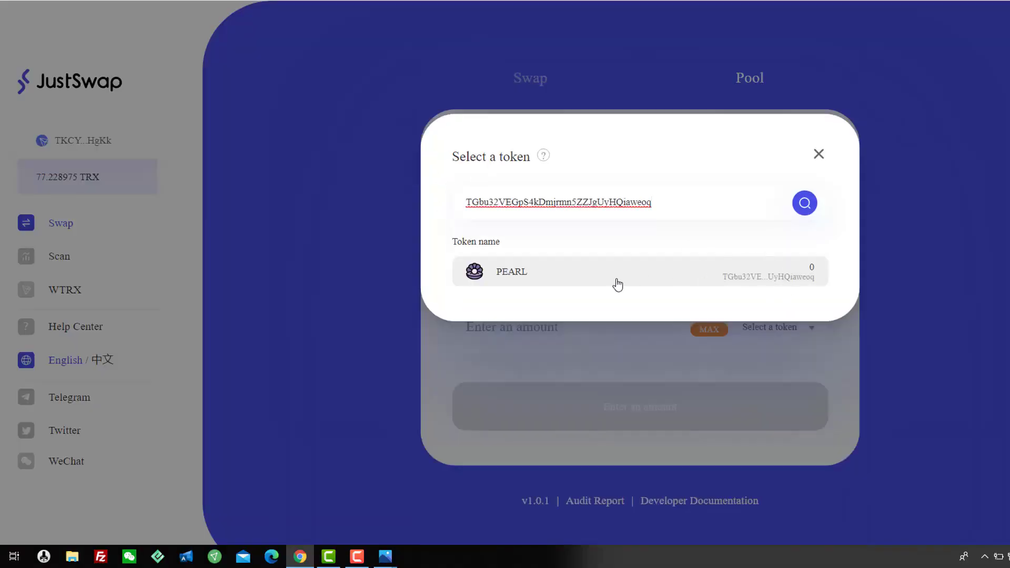
click(482, 274)
Fill the PEARL liquidity input with the maximum balance and highlight it to compare it with the TRX input.
scroll(535, 158, down, 3)
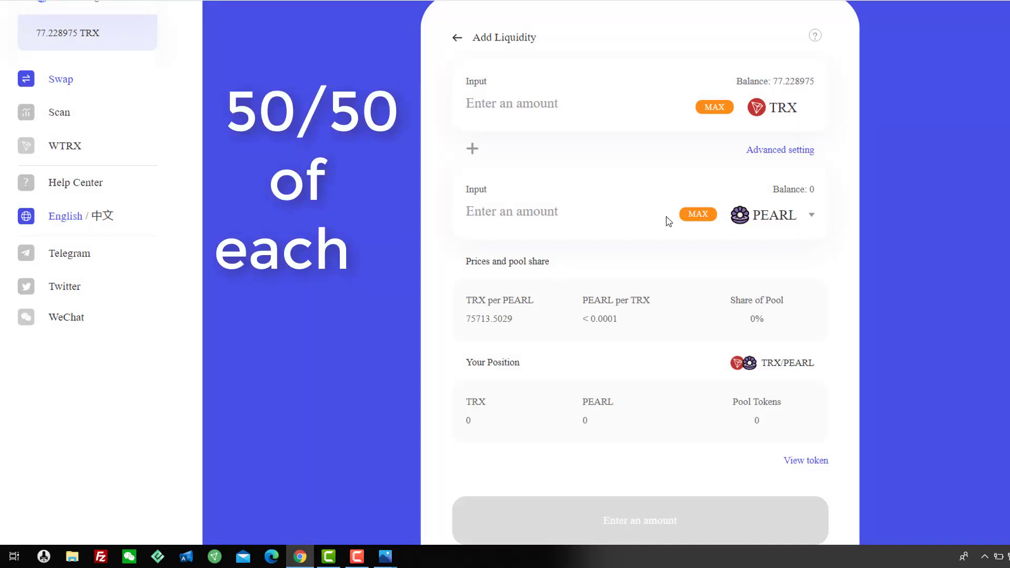
click(700, 216)
double_click(497, 208)
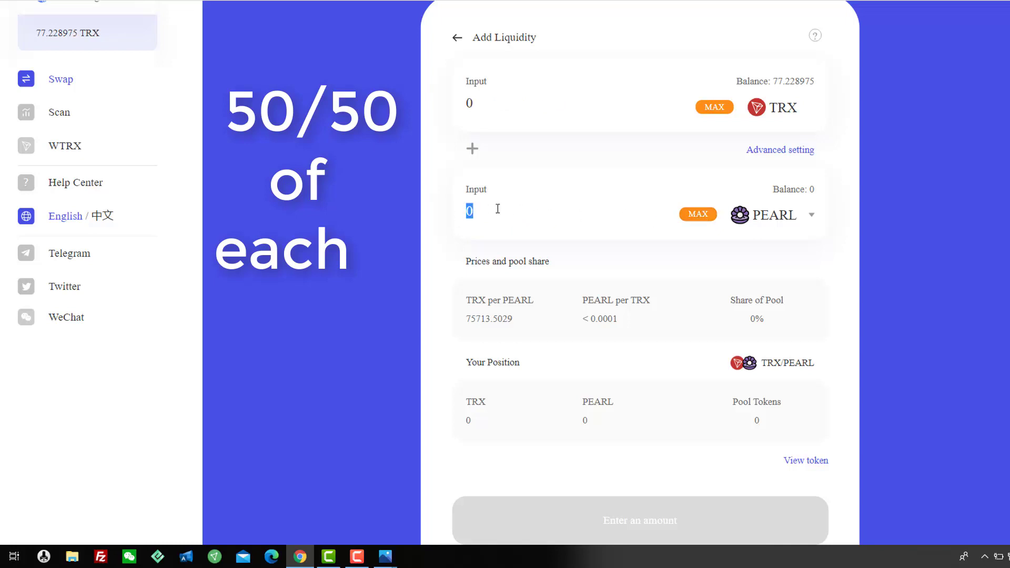
click(495, 104)
drag(517, 211, 421, 215)
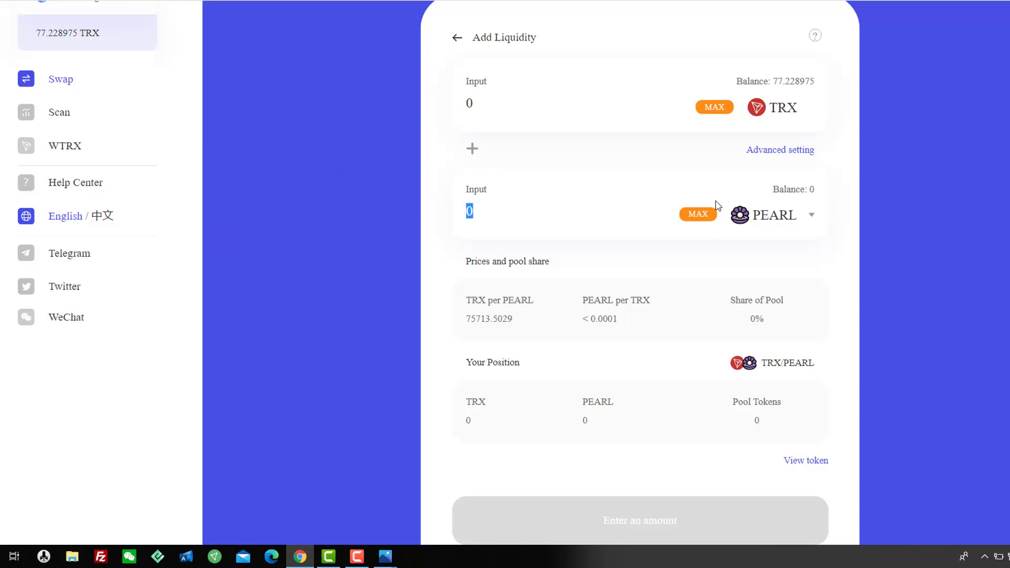
Apply the maximum PEARL amount again and review the TRX/PEARL prices, pool share and position.
click(695, 215)
scroll(559, 115, down, 2)
scroll(694, 162, up, 2)
scroll(757, 355, down, 3)
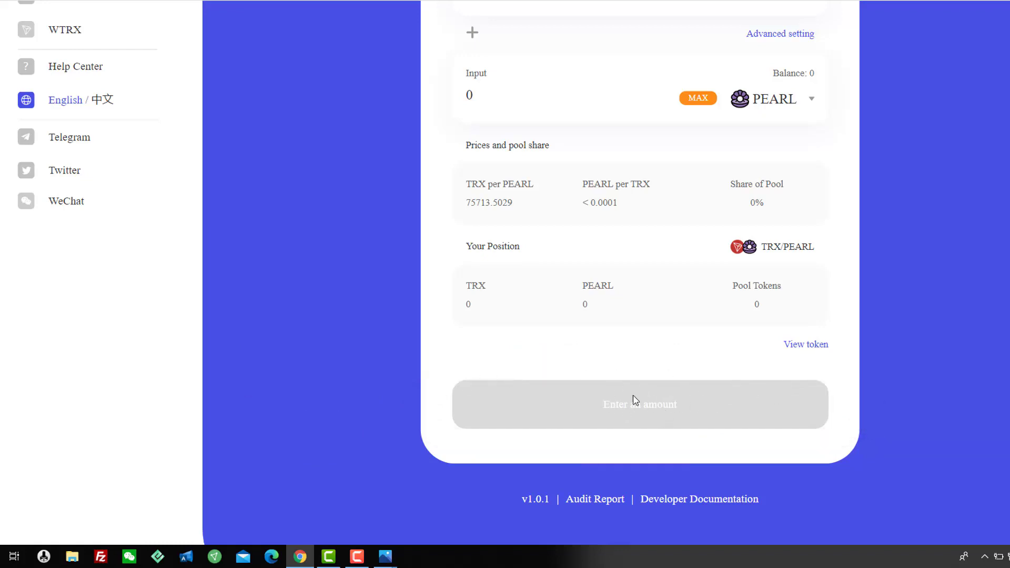
Review the TRX and PEARL inputs, pool share and position in the Add Liquidity form.
scroll(692, 378, up, 2)
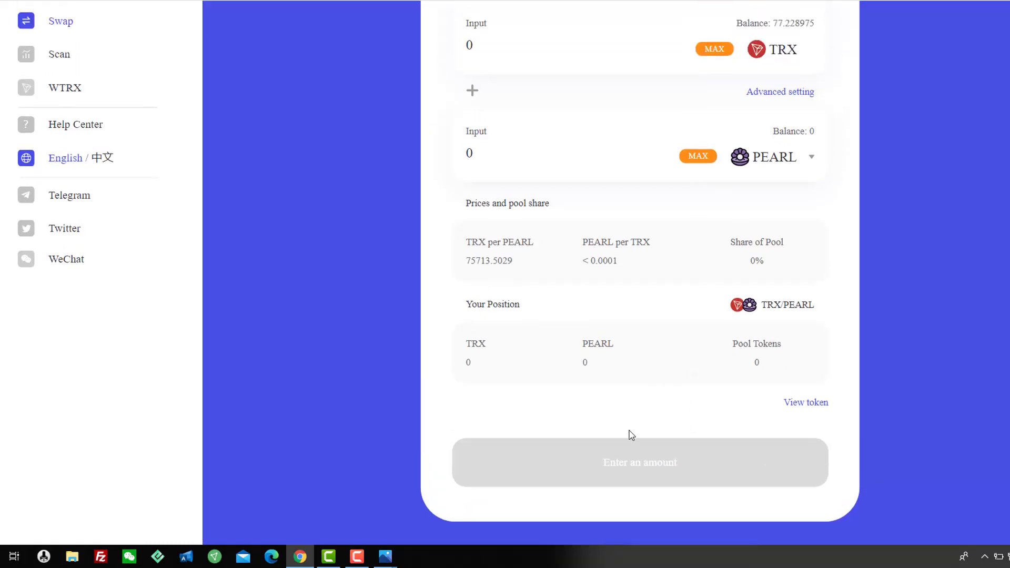
scroll(757, 321, up, 4)
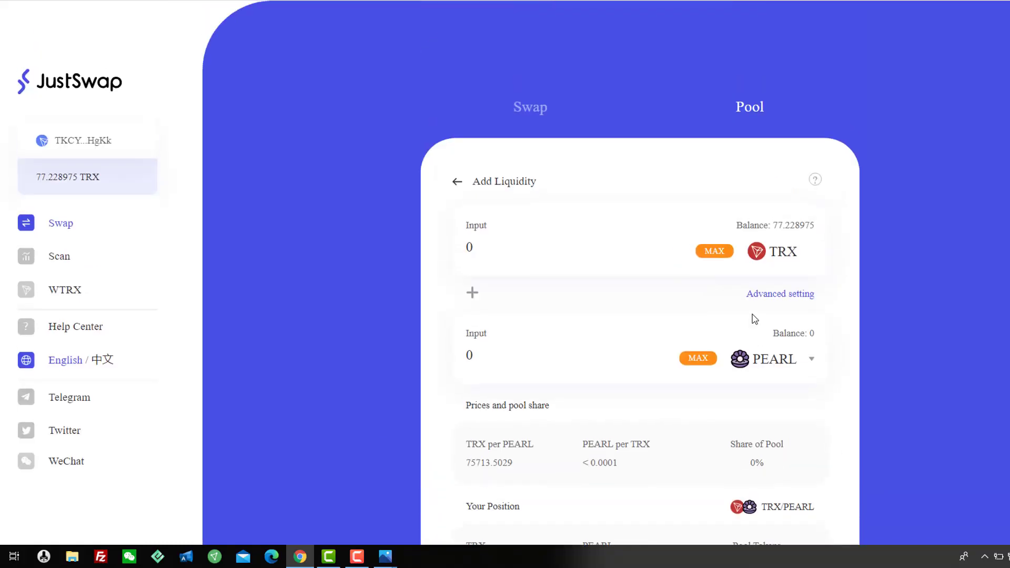
scroll(682, 434, down, 5)
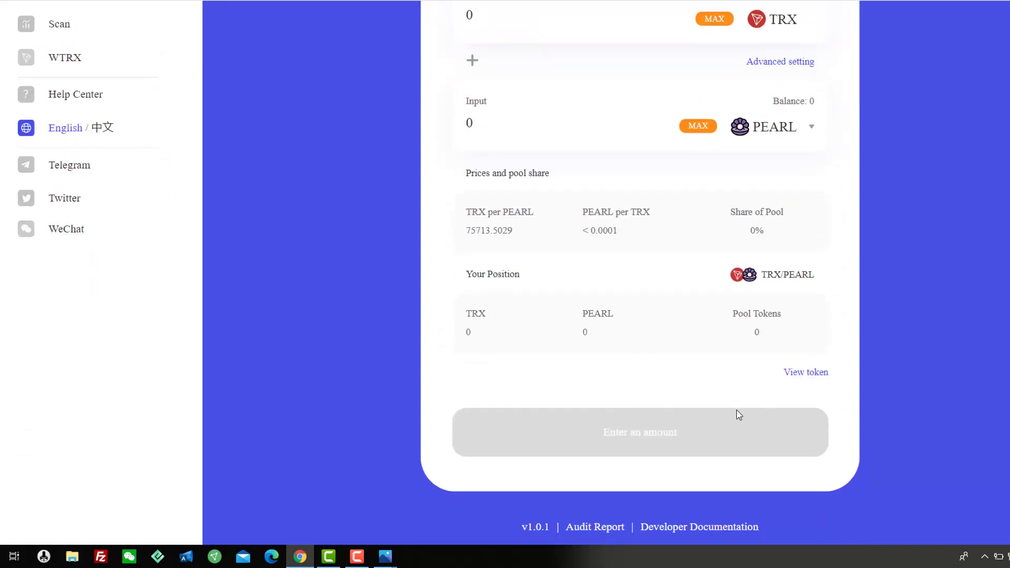
scroll(736, 410, up, 4)
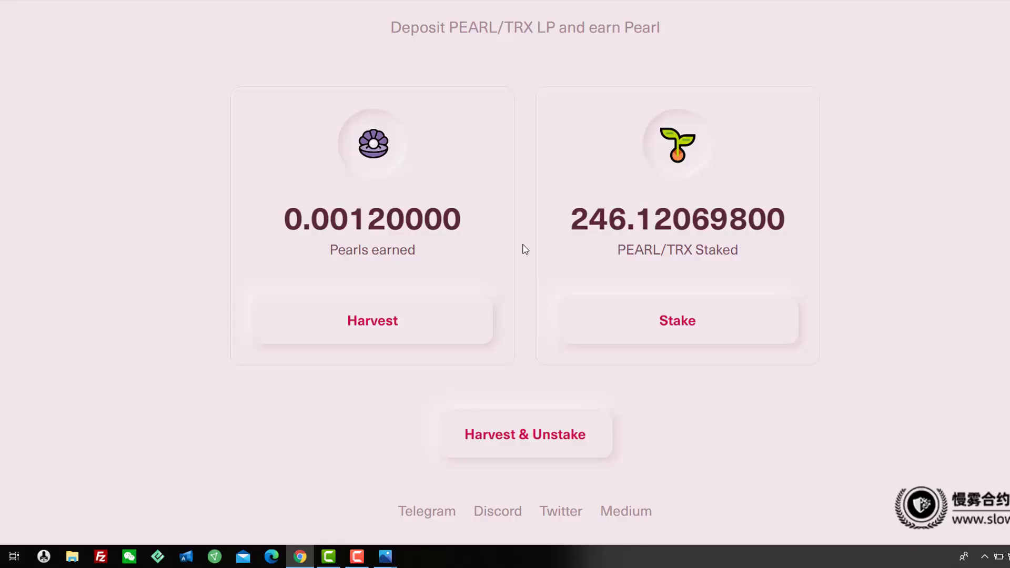
Open the PEARL/TRX LP farm from Pearl.finance's list of farms.
scroll(522, 244, up, 4)
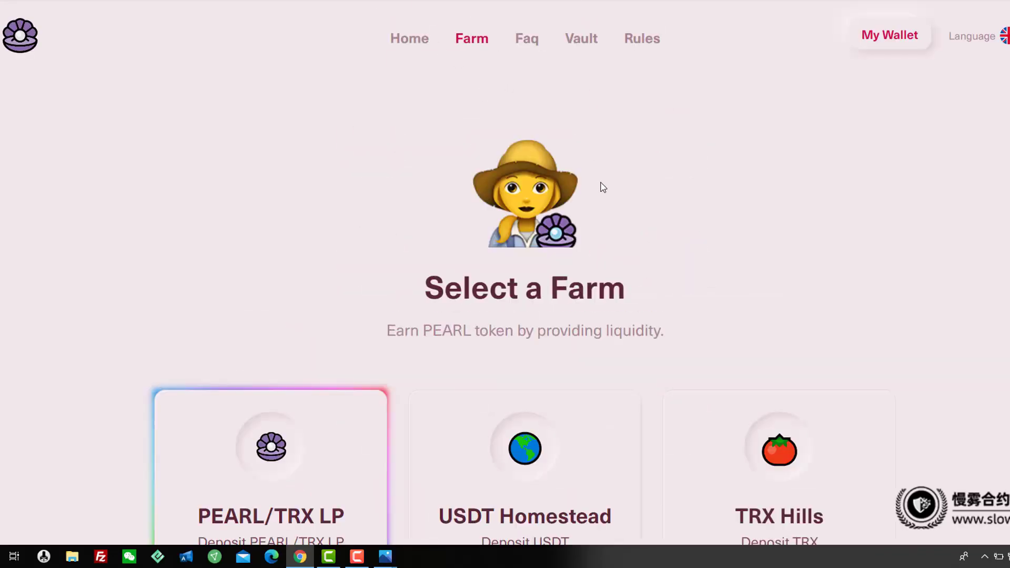
scroll(106, 402, down, 6)
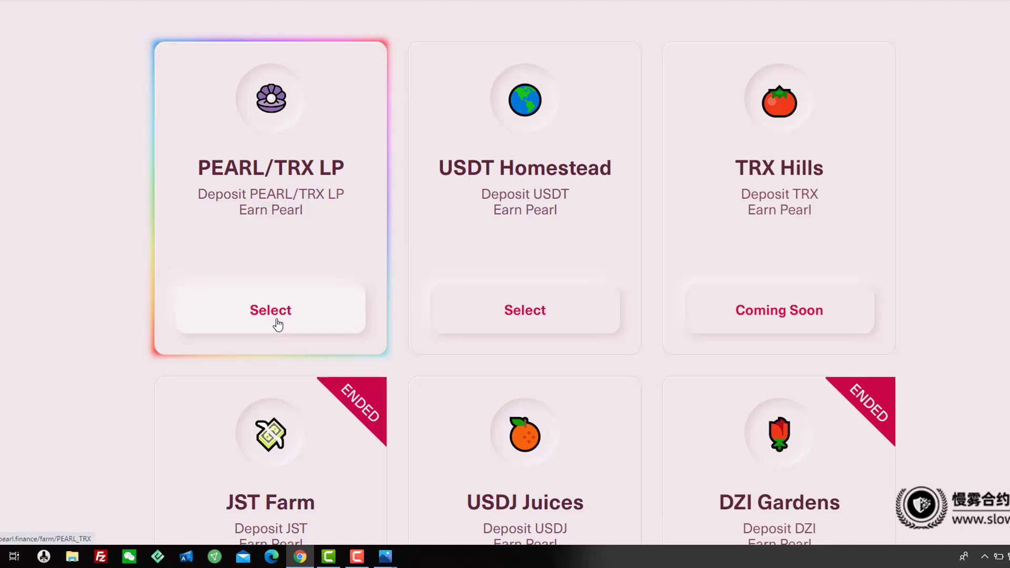
click(278, 319)
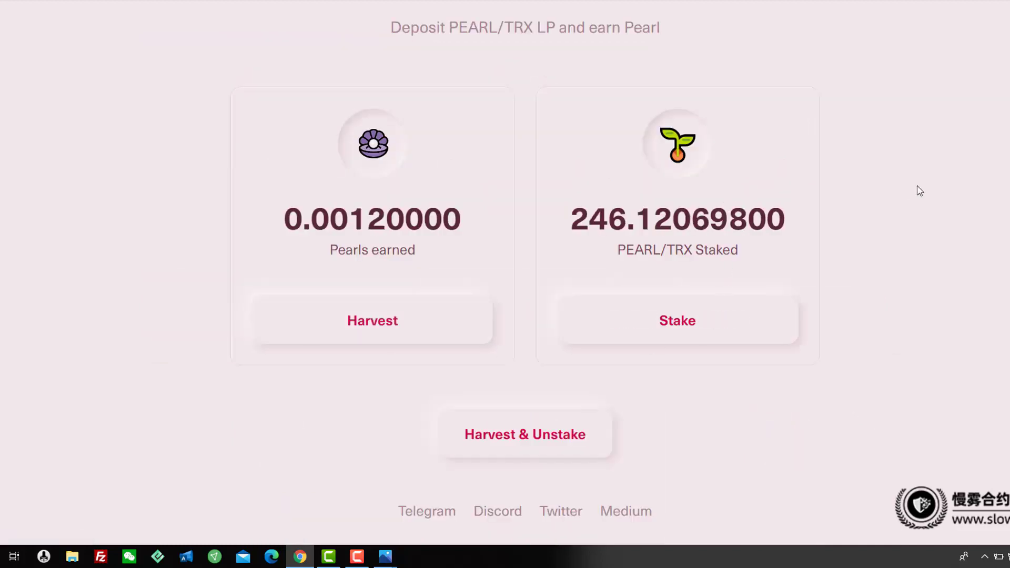
Highlight the farm's PEARL/TRX staked amount and compare it with JustSwap's Add Liquidity form.
scroll(919, 194, up, 2)
scroll(863, 390, down, 2)
drag(572, 226, 844, 226)
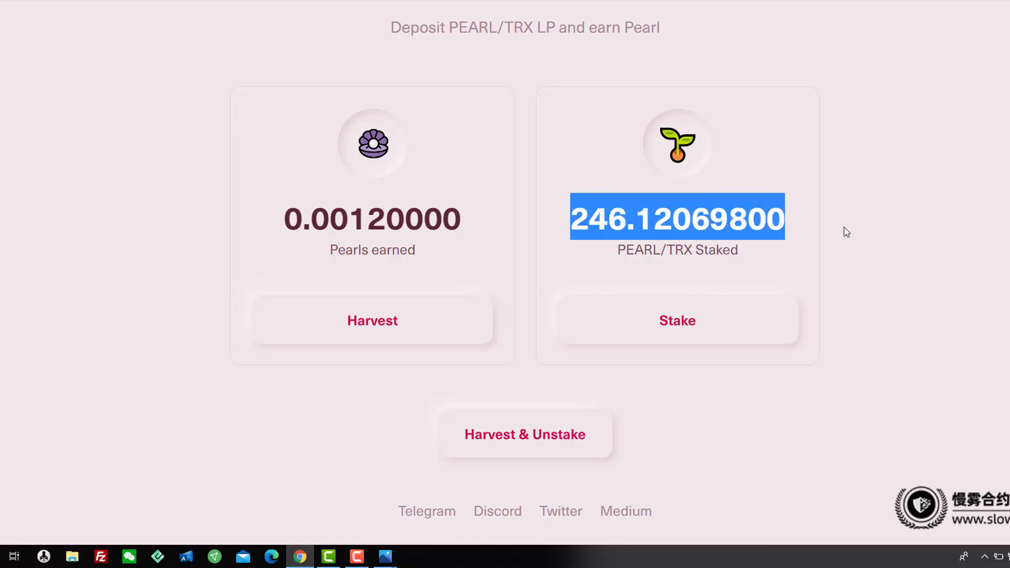
click(844, 226)
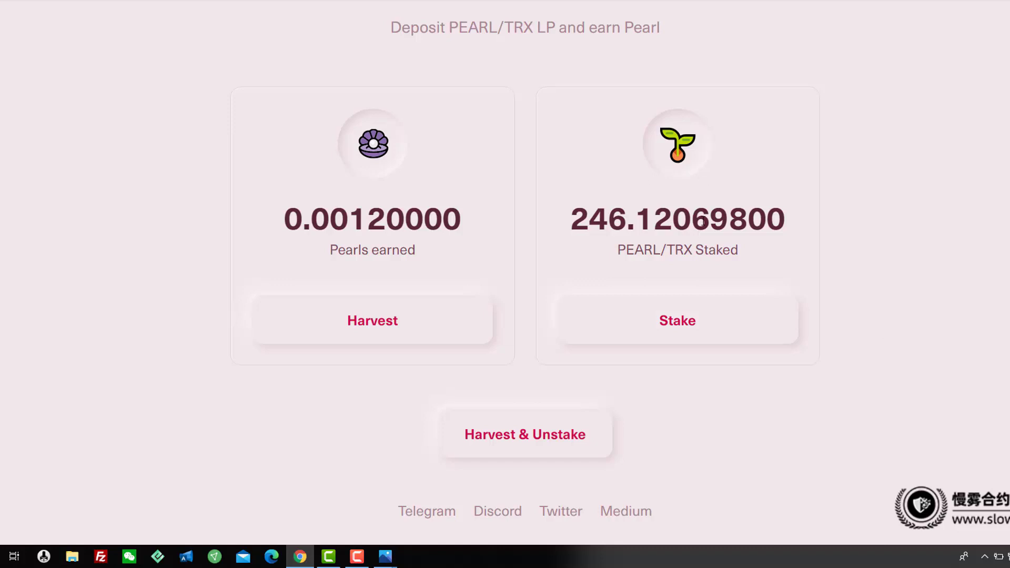
drag(580, 216, 797, 228)
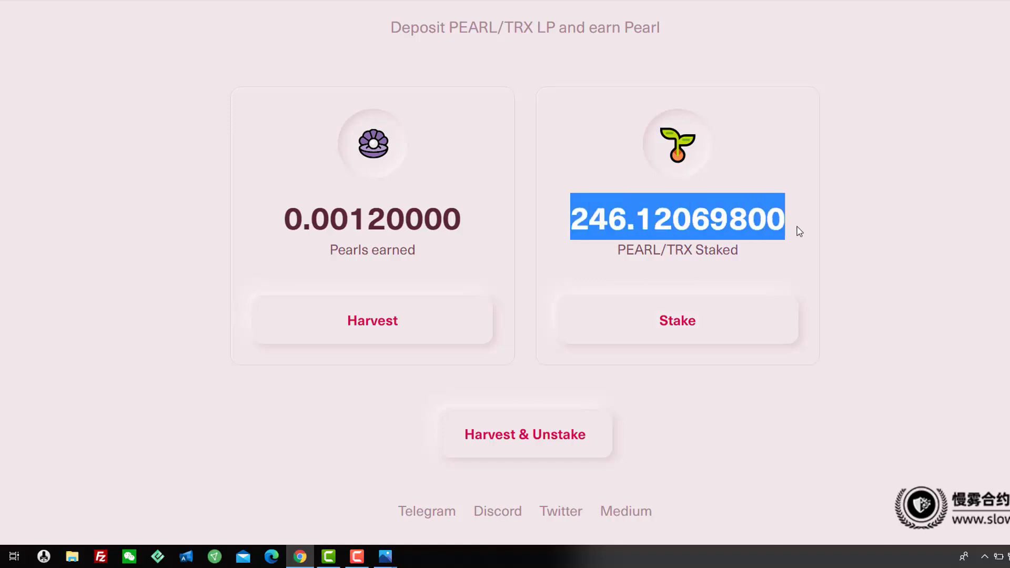
click(835, 253)
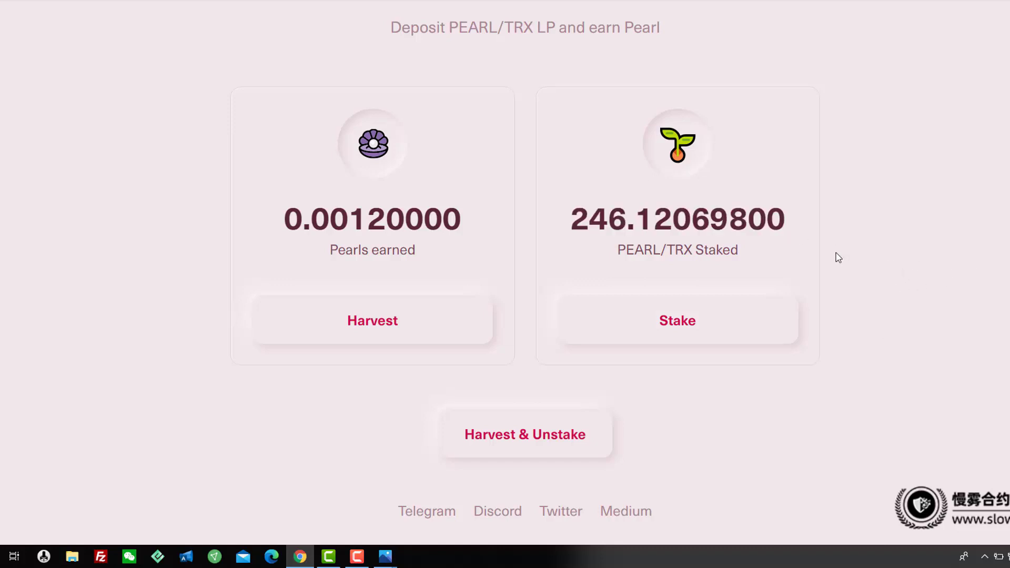
drag(572, 225, 909, 231)
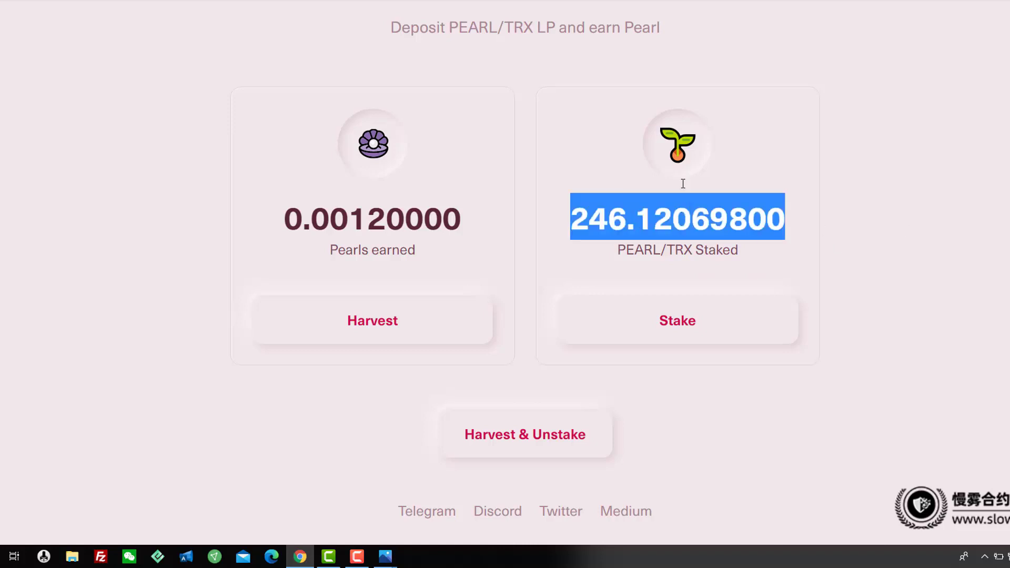
click(965, 300)
drag(572, 221, 607, 221)
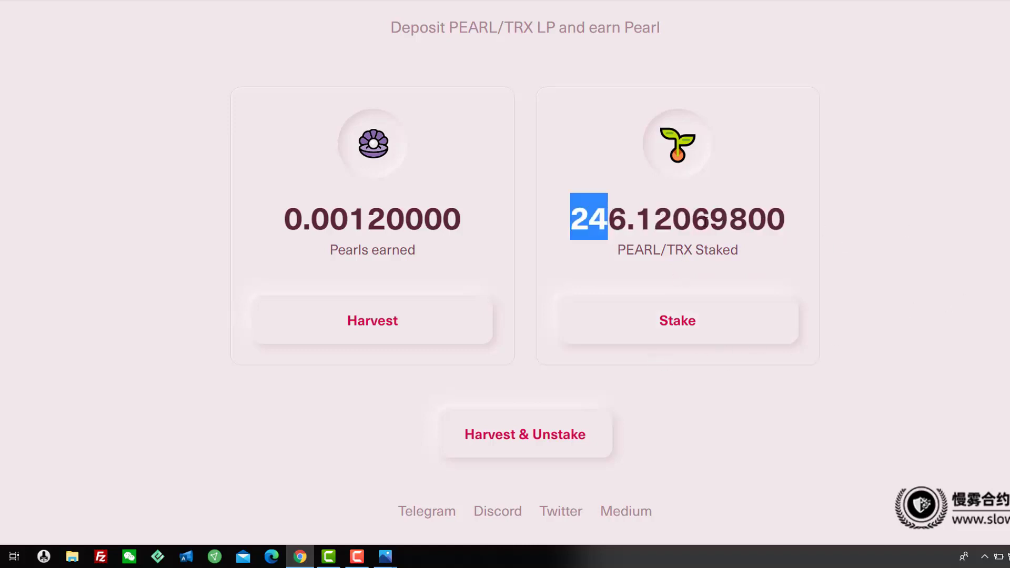
drag(705, 221, 854, 227)
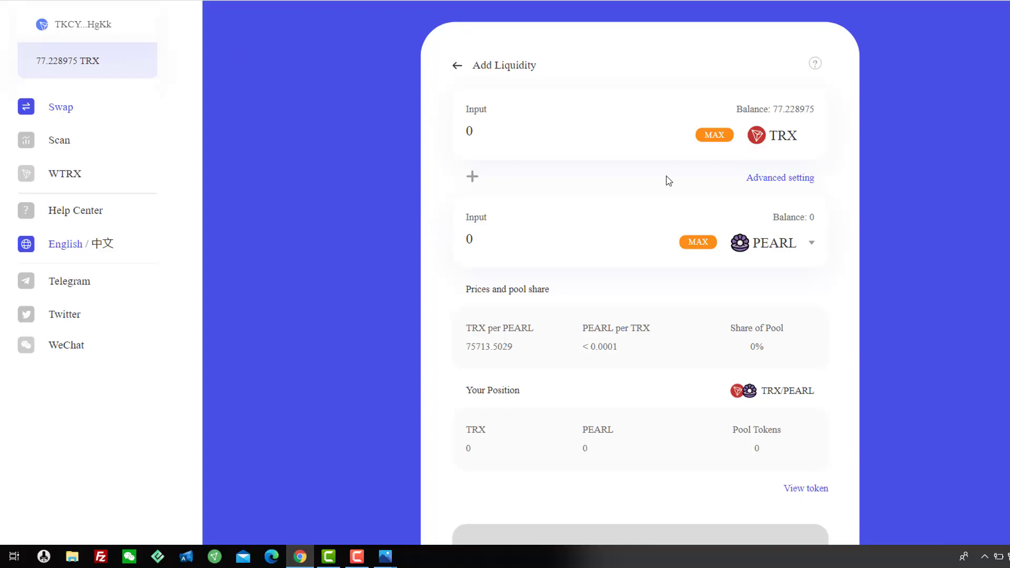
scroll(673, 142, up, 2)
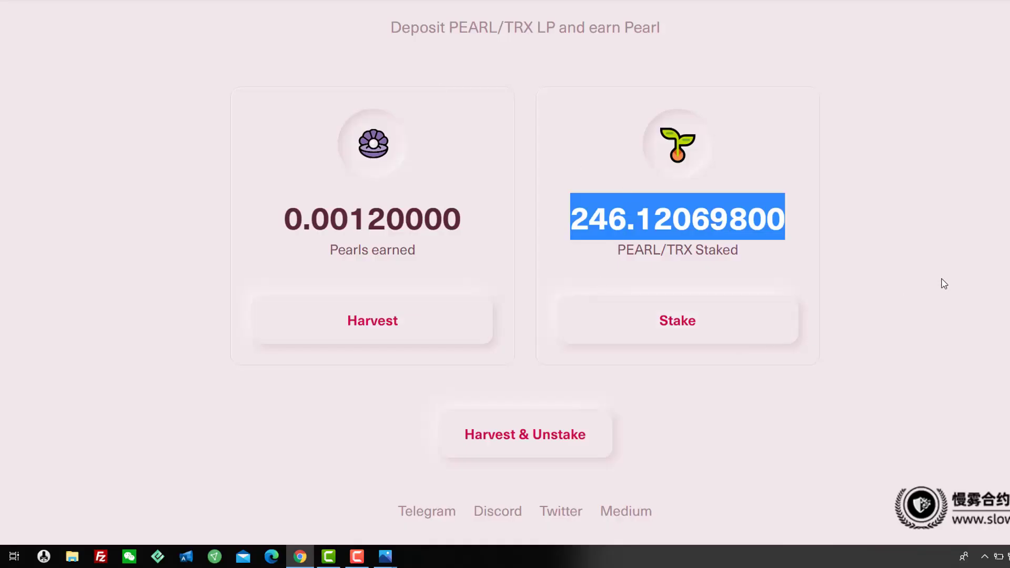
click(942, 282)
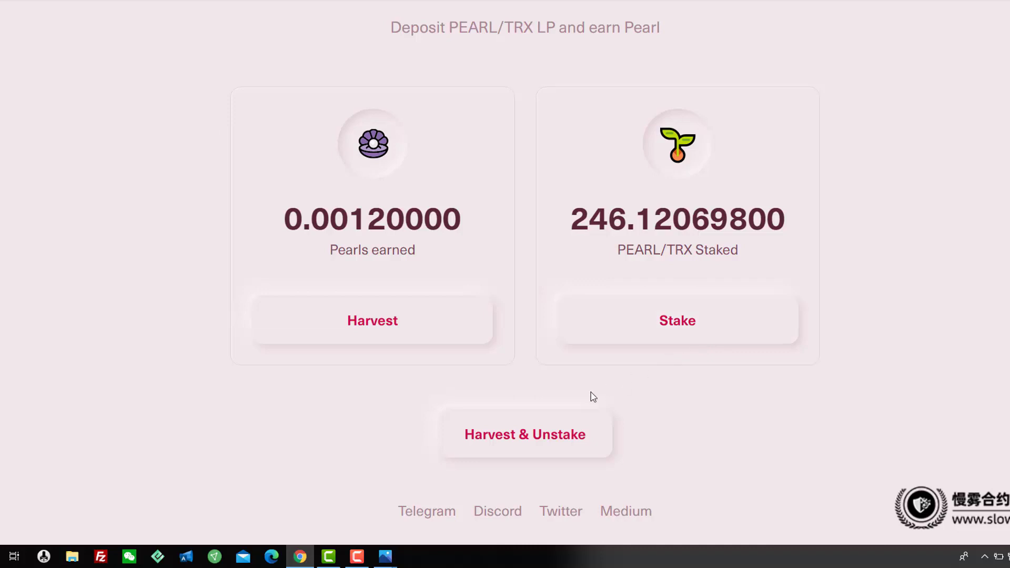
Highlight the Pearls earned amount in the PEARL/TRX LP farm to examine the farming earnings.
click(349, 319)
drag(463, 220, 239, 218)
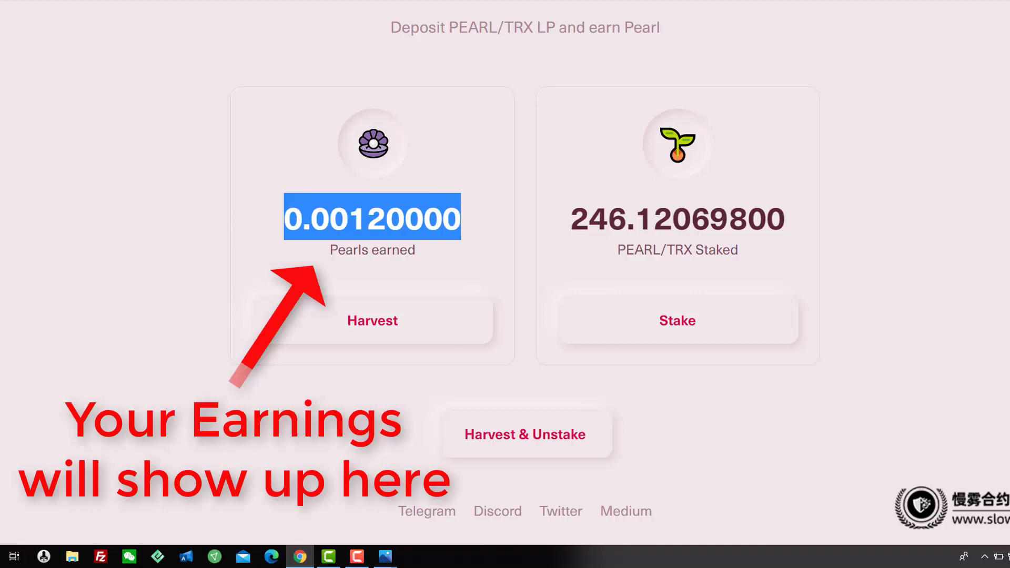
click(266, 310)
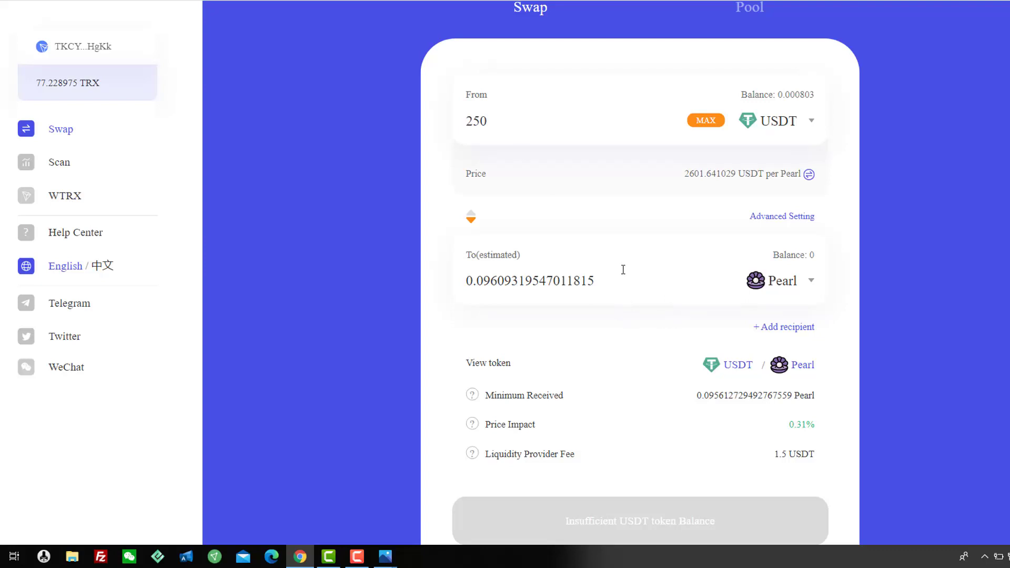
Set the Pearl amount in JustSwap's USDT to Pearl swap to 1 and highlight its estimated USDT cost.
drag(602, 285, 360, 285)
text(1)
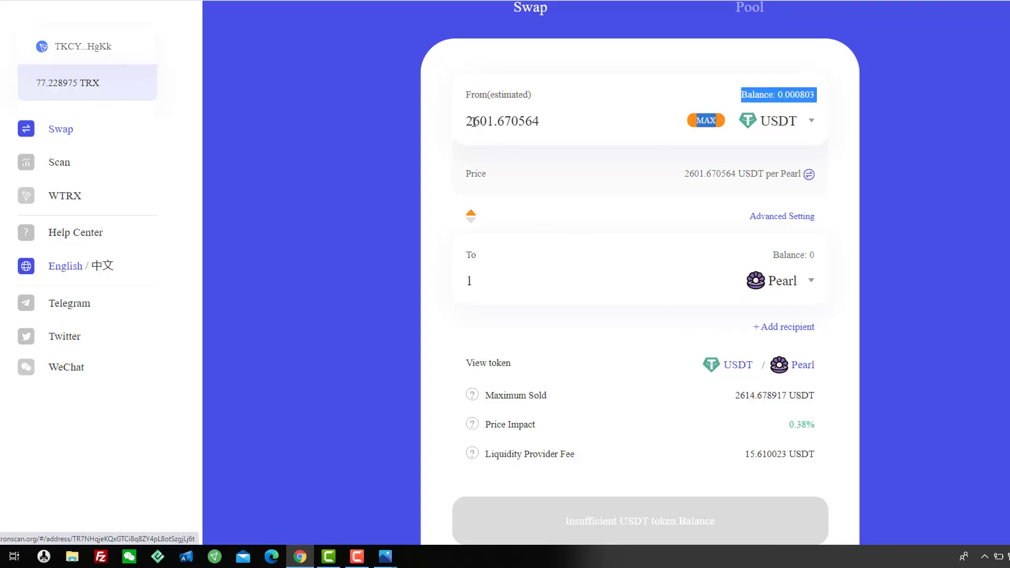
drag(498, 122, 466, 122)
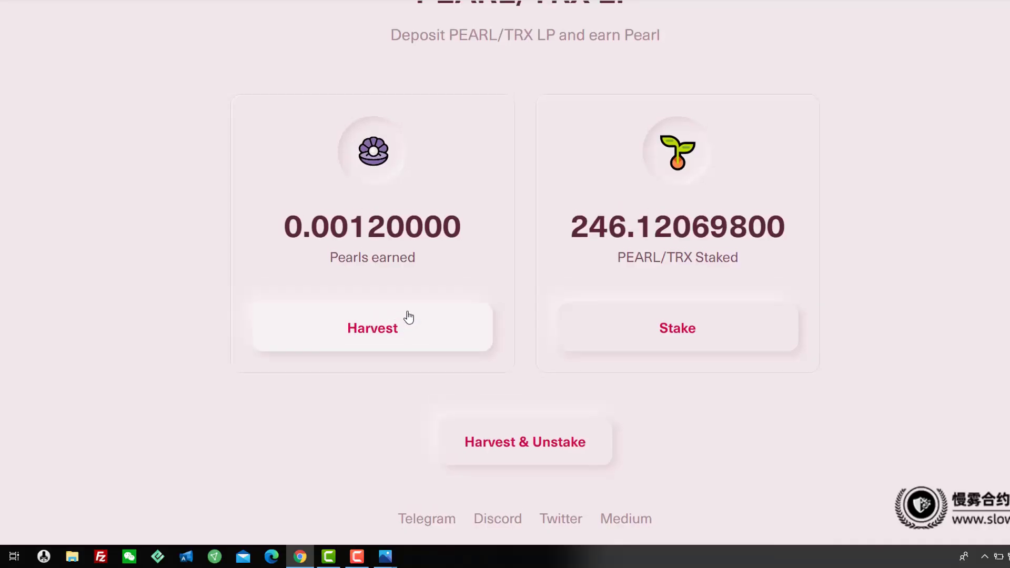
Copy the Pearls earned amount from the PEARL/TRX LP farm page on Pearl.finance.
scroll(408, 316, up, 4)
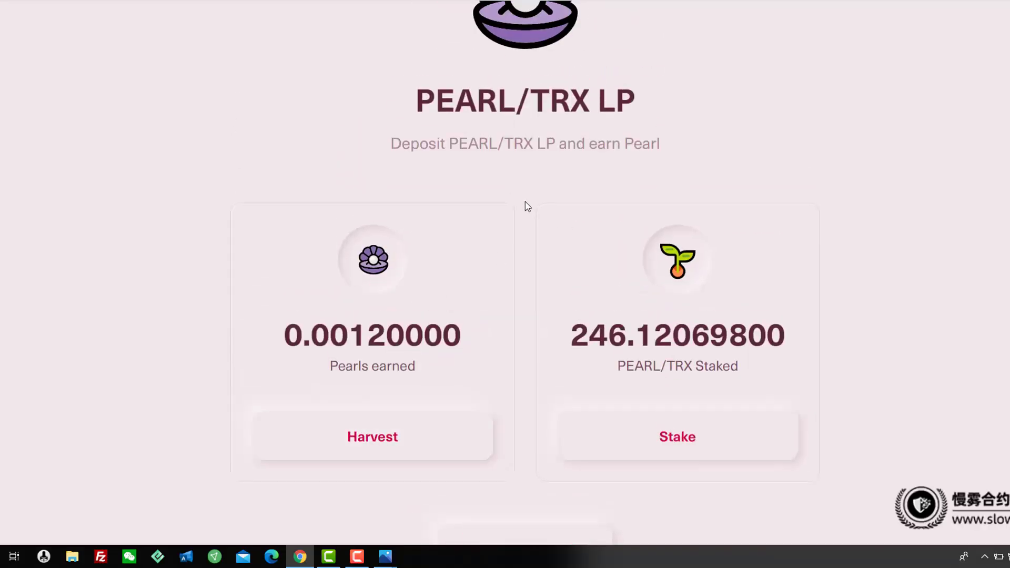
scroll(401, 376, down, 1)
scroll(378, 462, down, 1)
drag(463, 344, 291, 334)
right_click(293, 335)
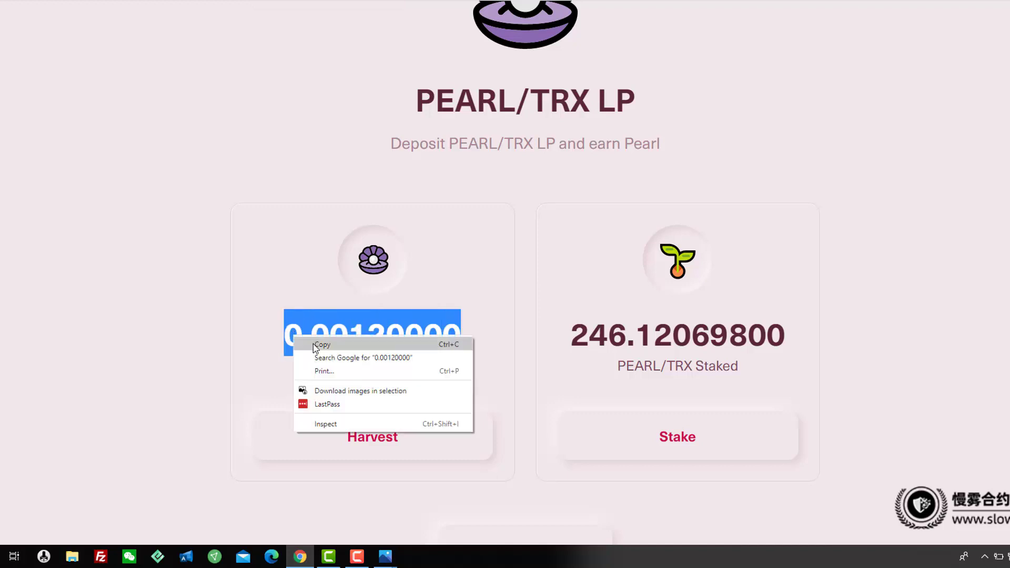
click(313, 343)
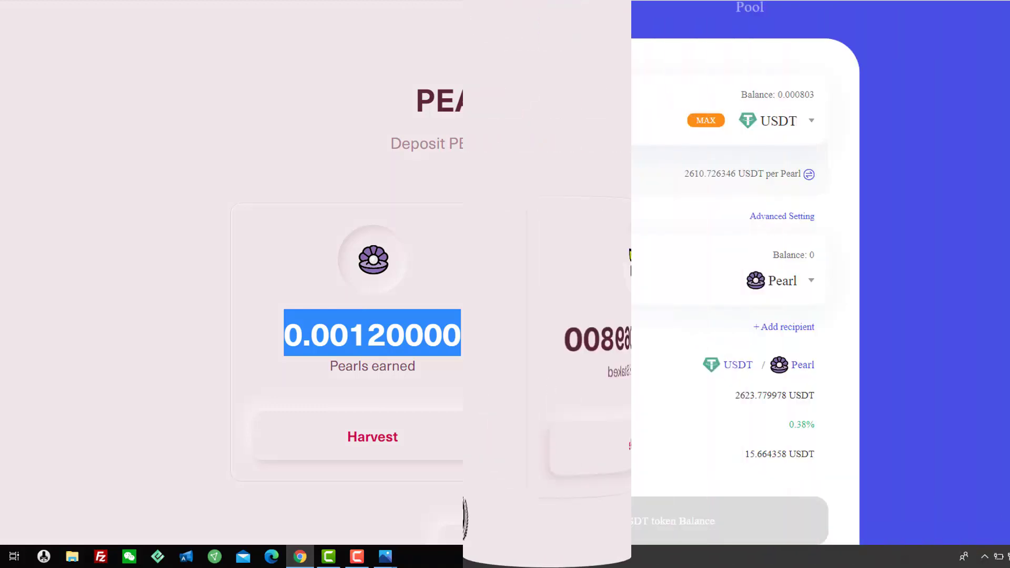
Paste 0.0012 as the Pearl amount in JustSwap's USDT swap and highlight the estimated USDT value.
key(ctrl+v)
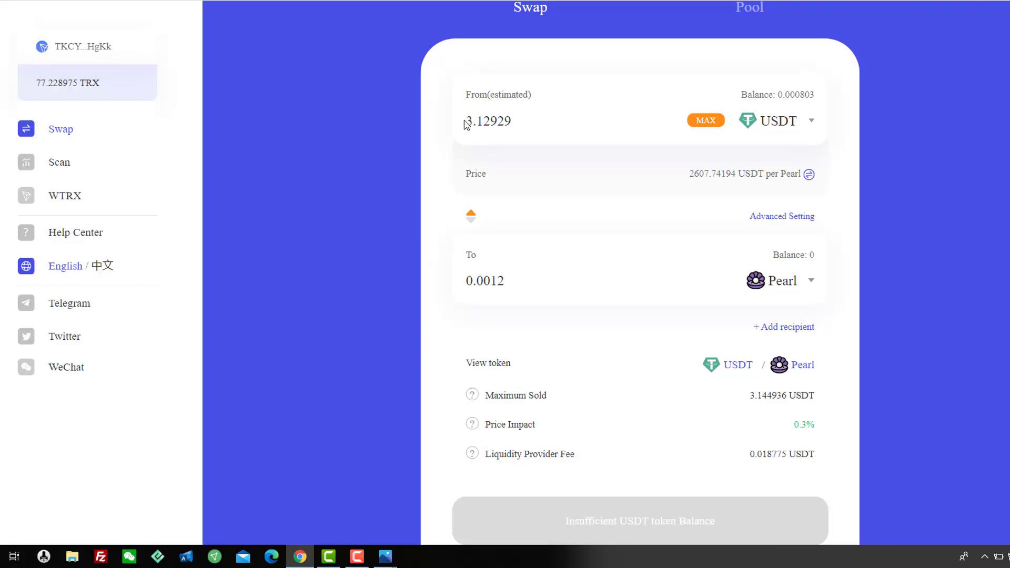
mouse_move(464, 119)
mouse_down()
mouse_move(512, 118)
mouse_move(455, 136)
mouse_up()
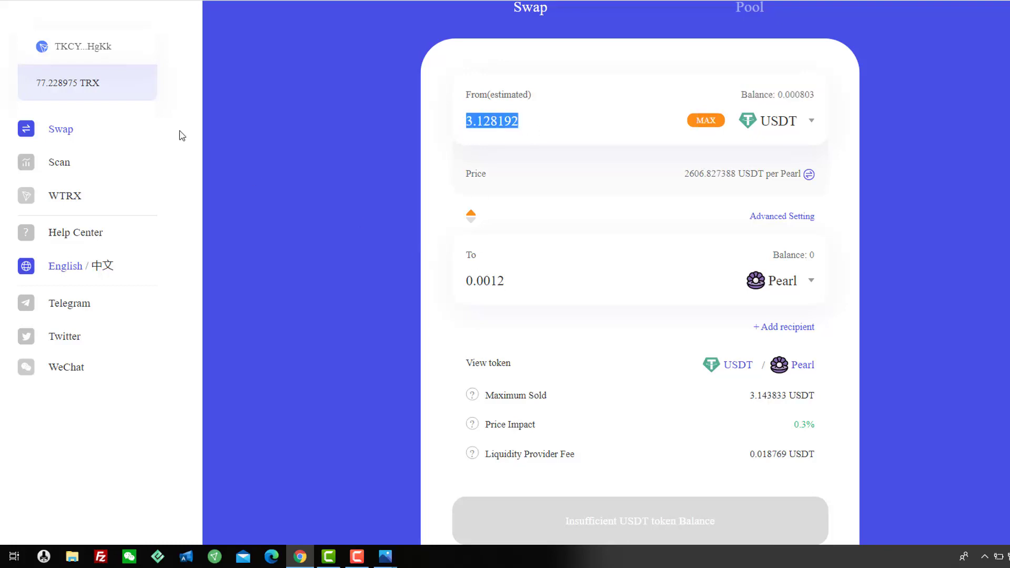
click(579, 288)
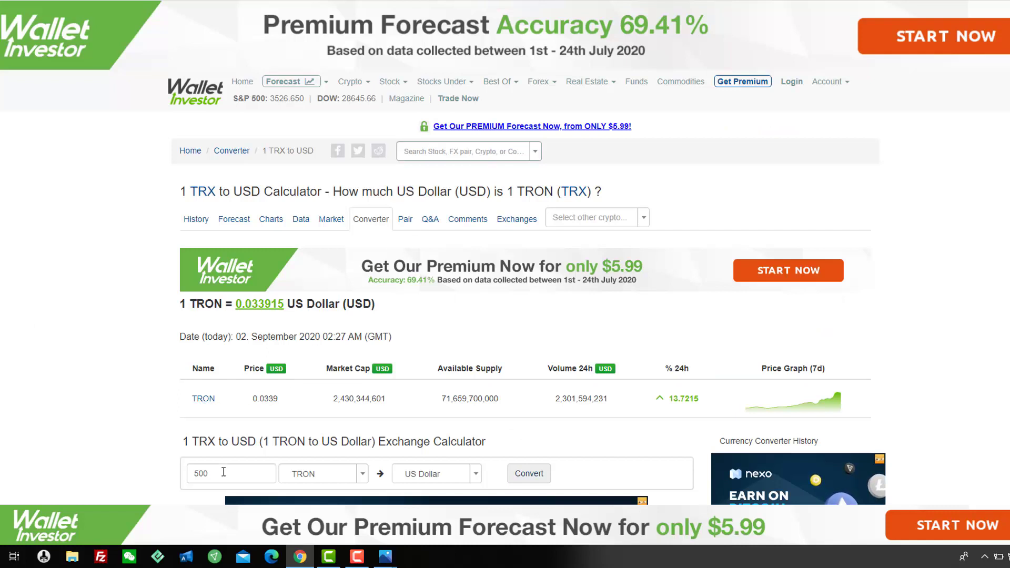
Convert 500 TRON to US Dollar with WalletInvestor's exchange calculator.
drag(210, 474, 144, 473)
text(2)
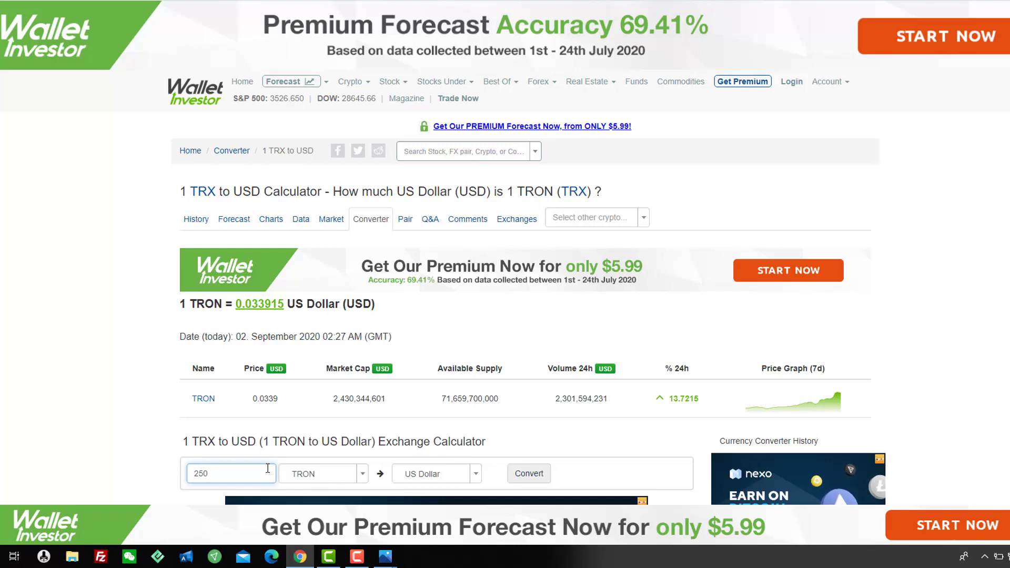
drag(239, 473, 157, 477)
text(500)
click(536, 474)
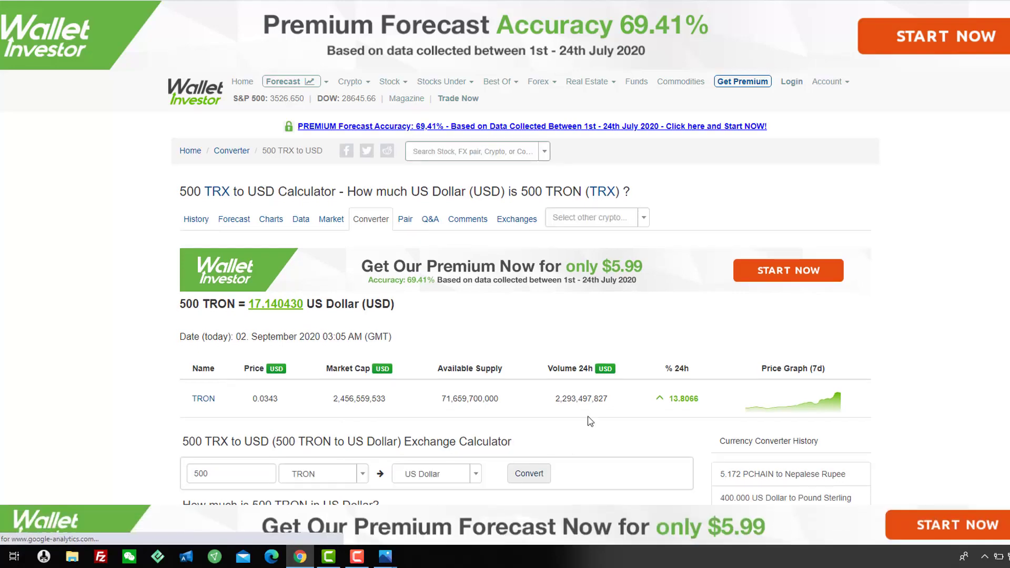
Highlight the US Dollar value of 500 TRON and dismiss the WalletInvestor advertising popup.
scroll(57, 316, down, 2)
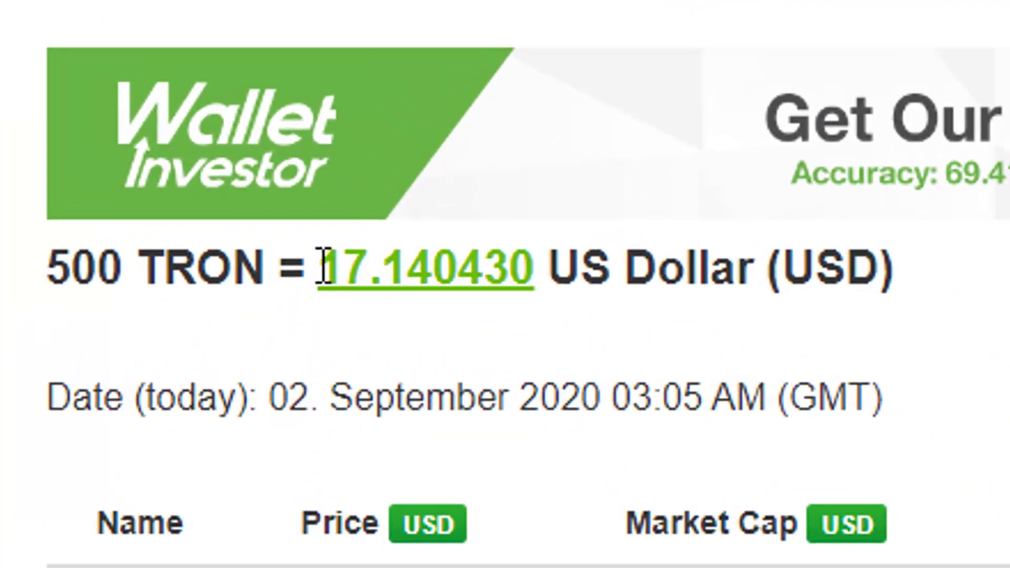
drag(623, 268, 282, 243)
scroll(631, 400, up, 1)
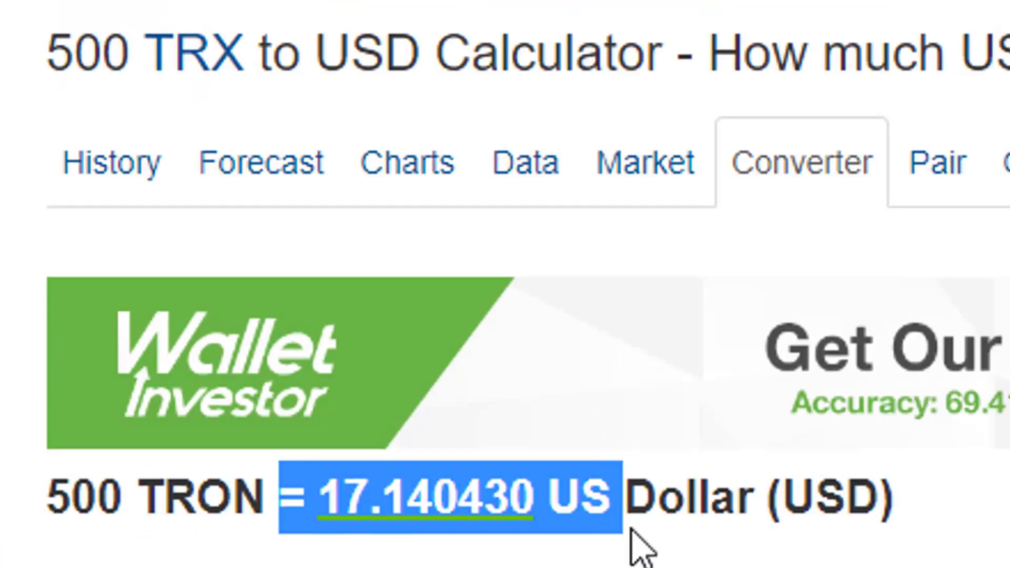
click(610, 562)
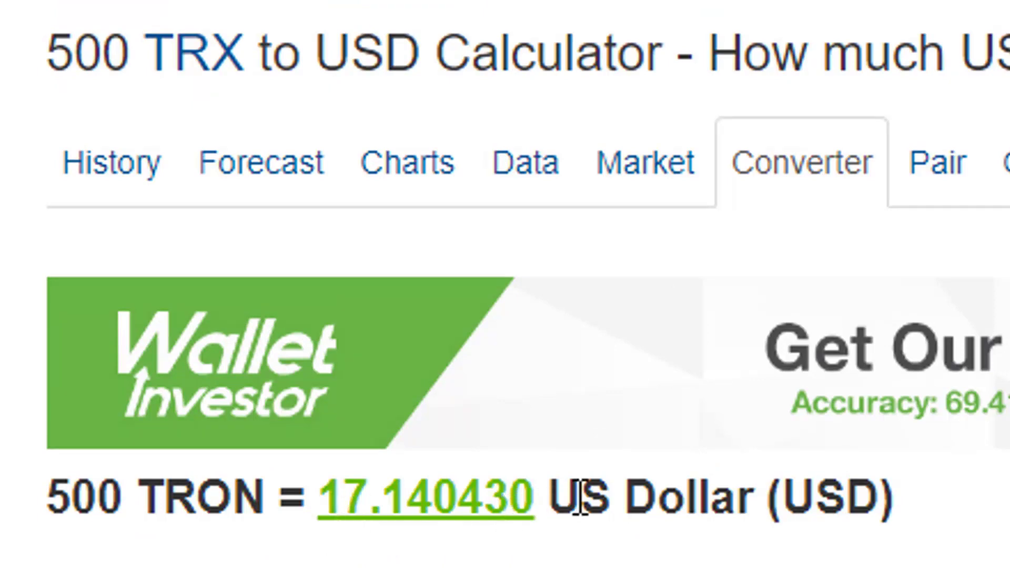
drag(606, 491, 305, 489)
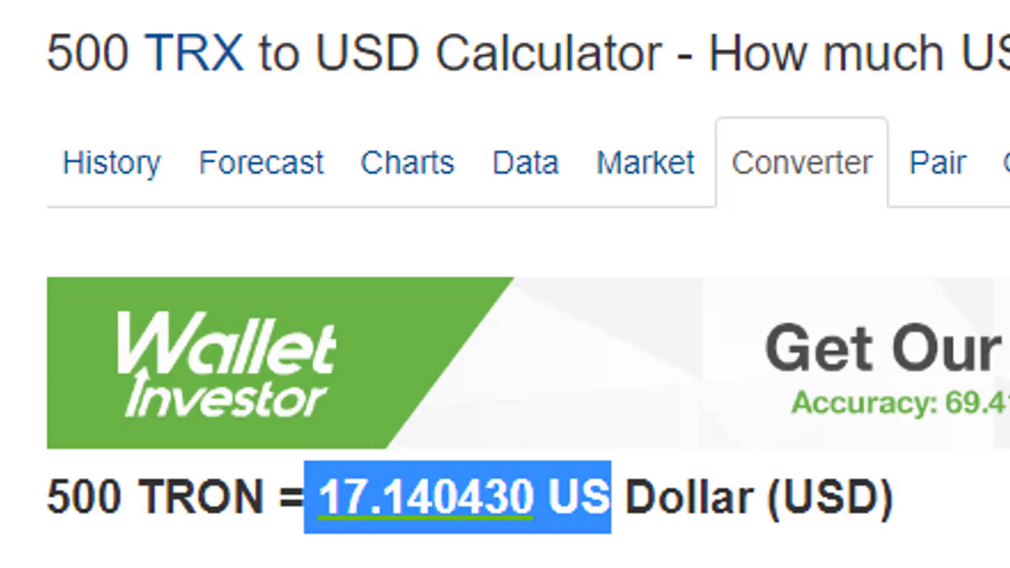
click(305, 489)
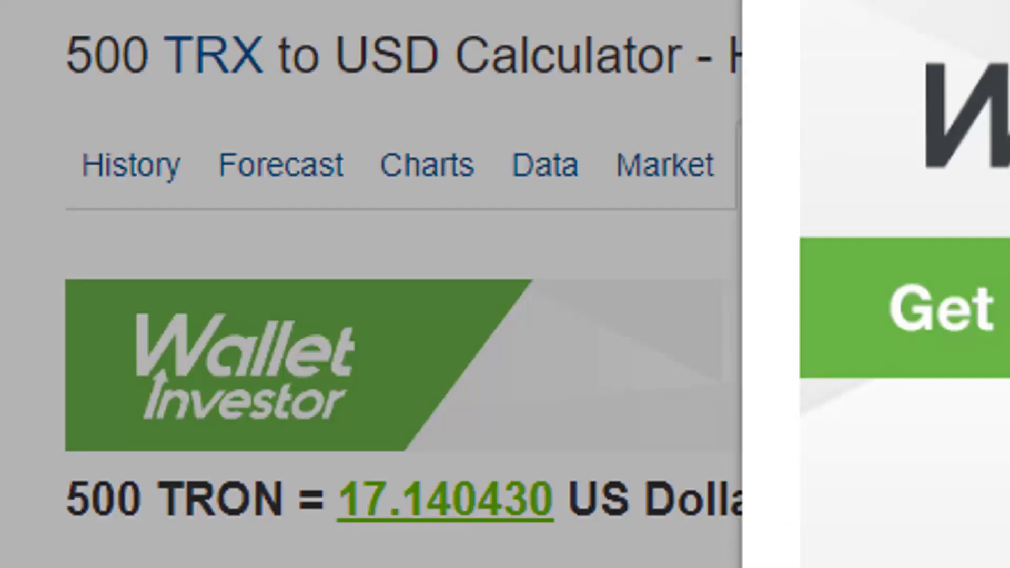
key(Escape)
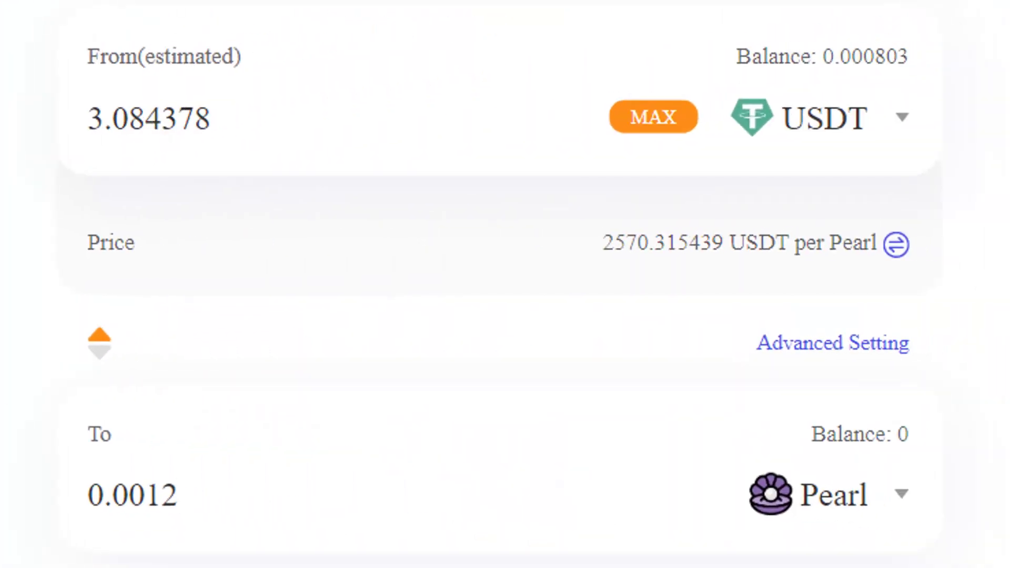
Open Calculator and move its window so the estimated USDT amount in the JustSwap form stays uncovered.
key(super)
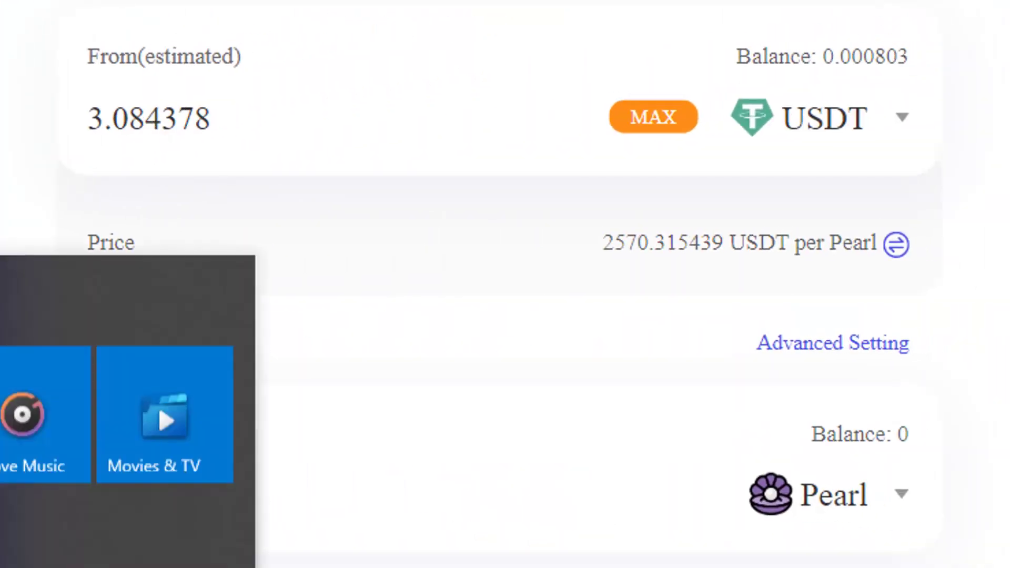
scroll(29, 452, down, 15)
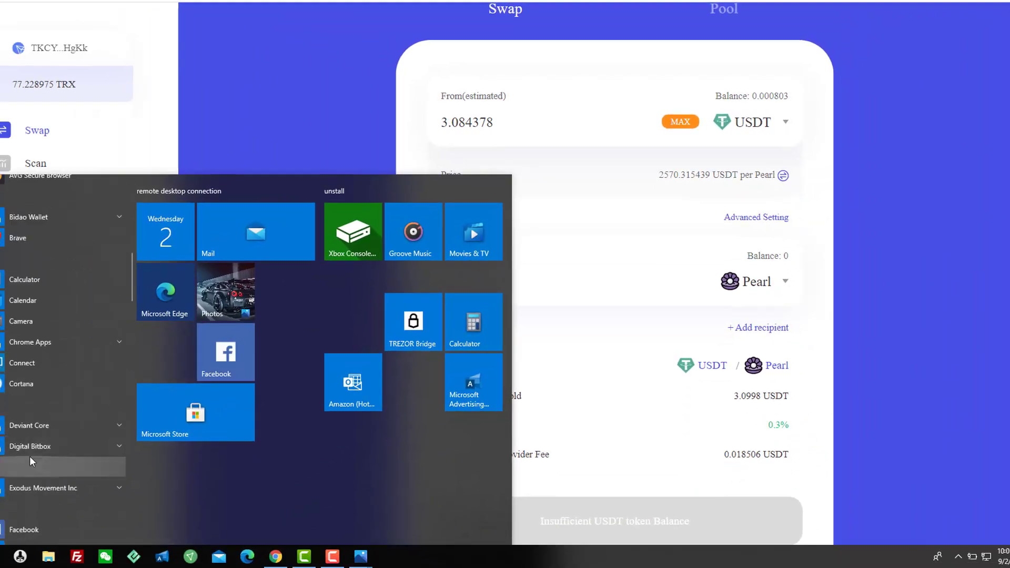
scroll(30, 449, up, 15)
click(487, 330)
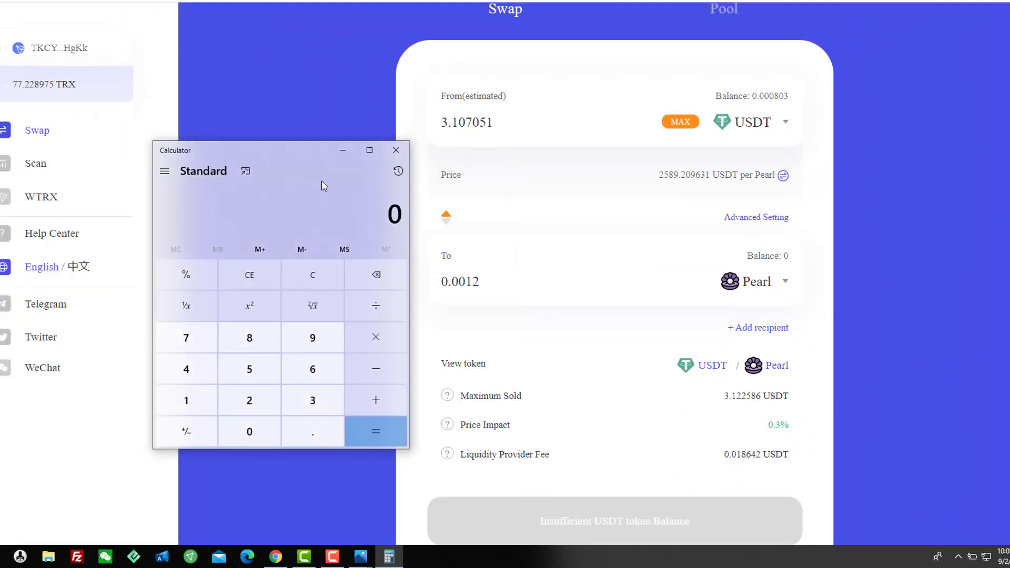
drag(323, 184, 762, 163)
Calculate 17.14 divided by 10 in Calculator to get ten percent of the invested dollar amount.
click(620, 377)
click(621, 314)
click(747, 408)
click(620, 377)
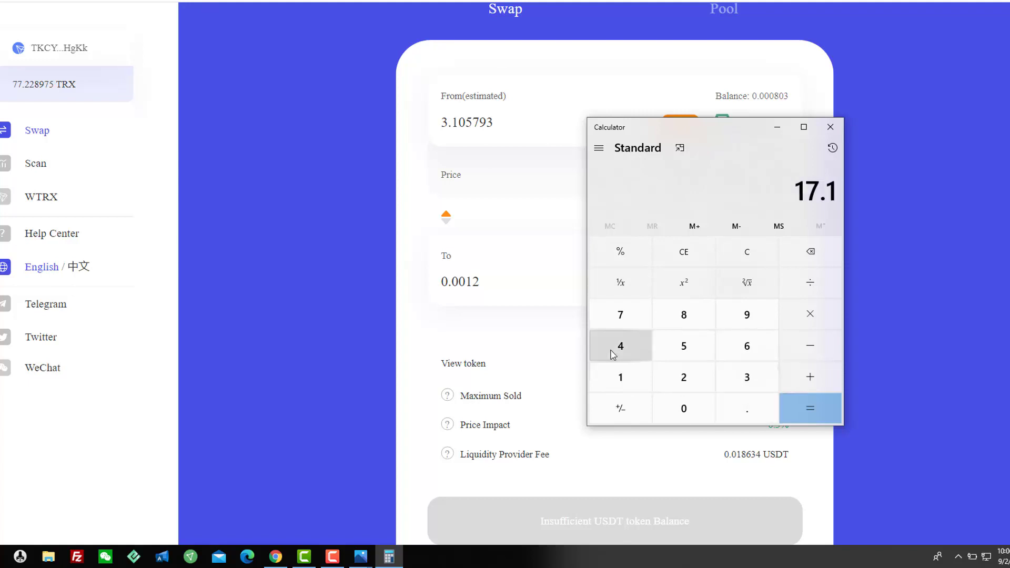
click(620, 346)
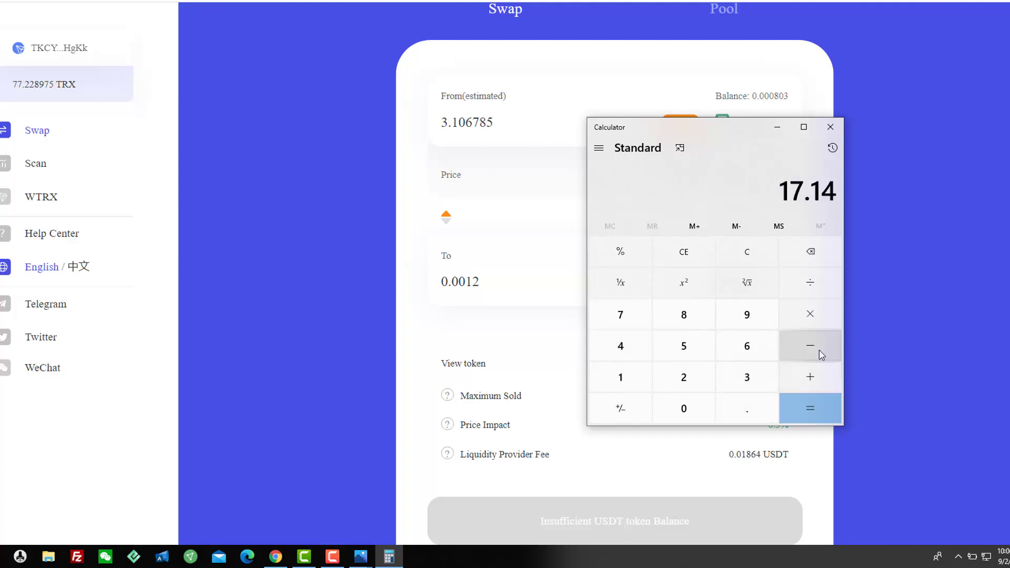
click(809, 287)
click(620, 377)
click(684, 409)
click(810, 408)
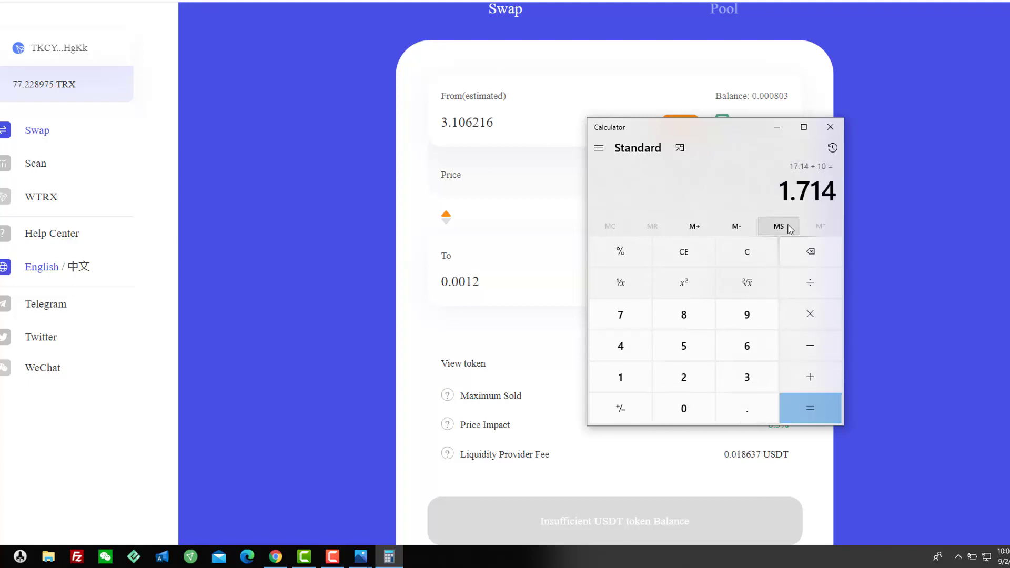
Multiply the Calculator result by 2 to get twenty percent of the investment, and close Calculator.
click(810, 314)
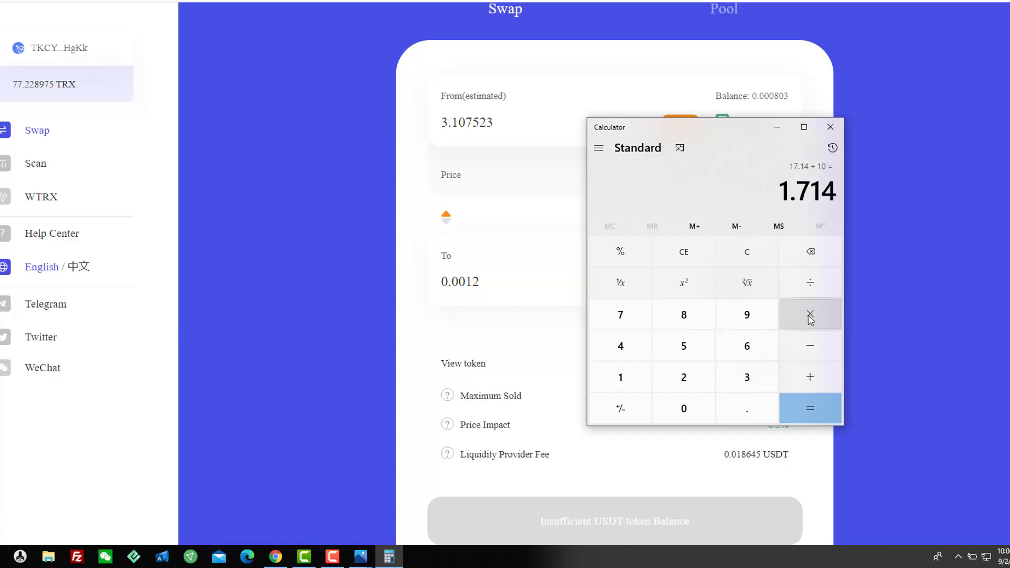
click(684, 377)
click(799, 411)
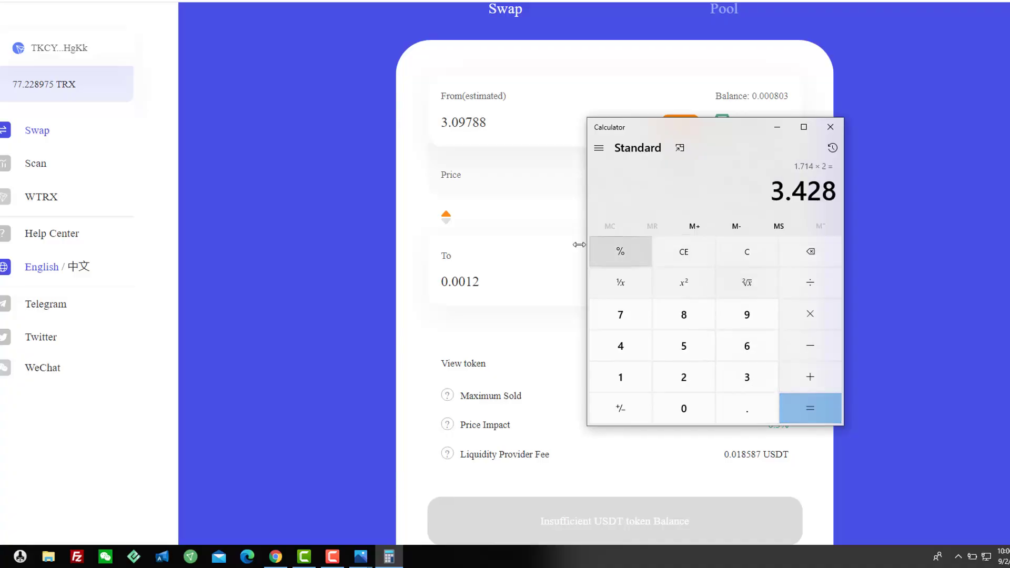
key(alt+F4)
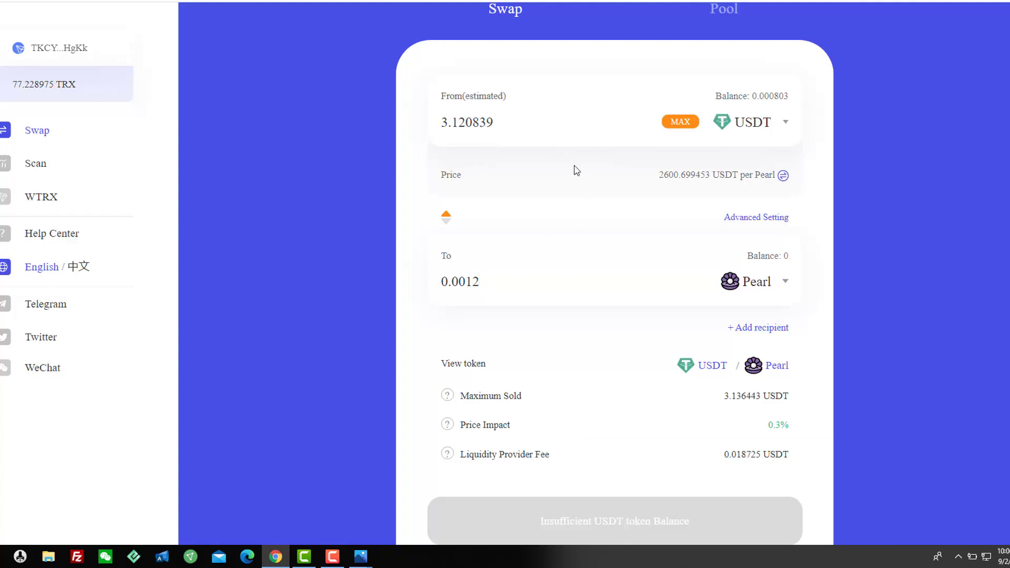
Switch to Pearl.finance, open its home page and find the PEARL/TRX LP Stats card.
click(473, 263)
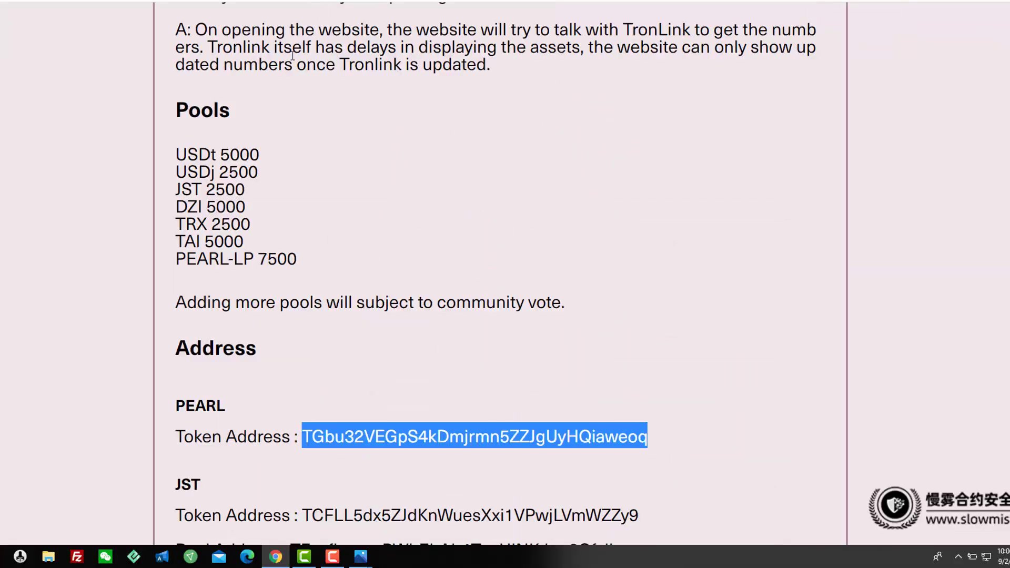
scroll(268, 98, up, 5)
scroll(268, 98, up, 2)
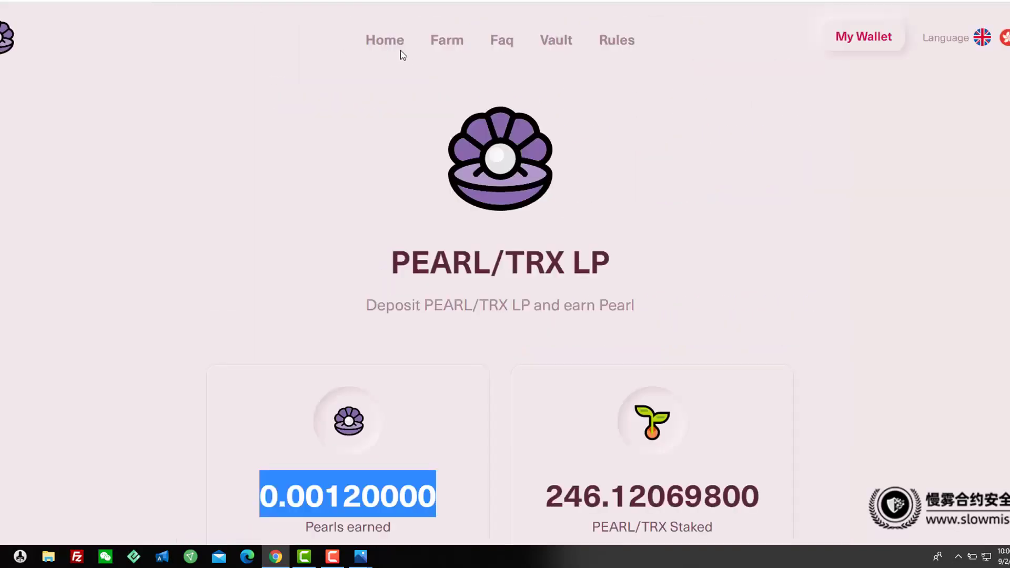
click(397, 46)
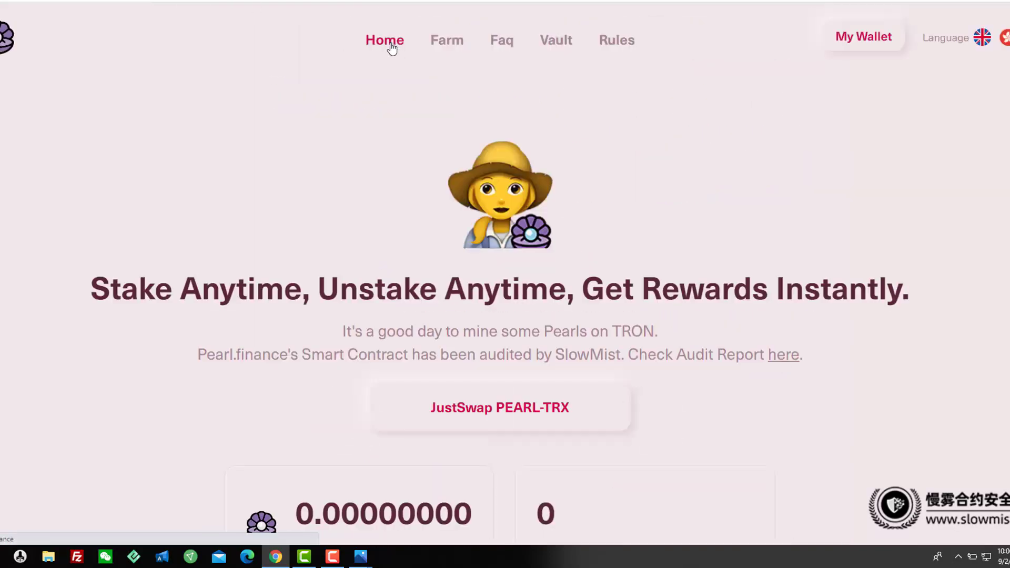
scroll(499, 221, down, 5)
scroll(251, 258, down, 10)
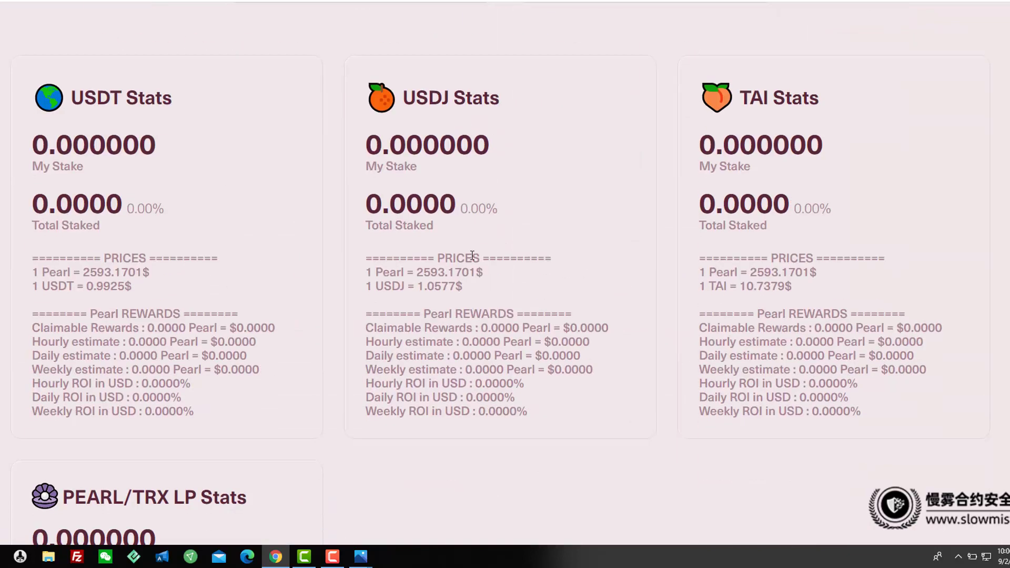
scroll(272, 162, up, 3)
scroll(686, 212, down, 6)
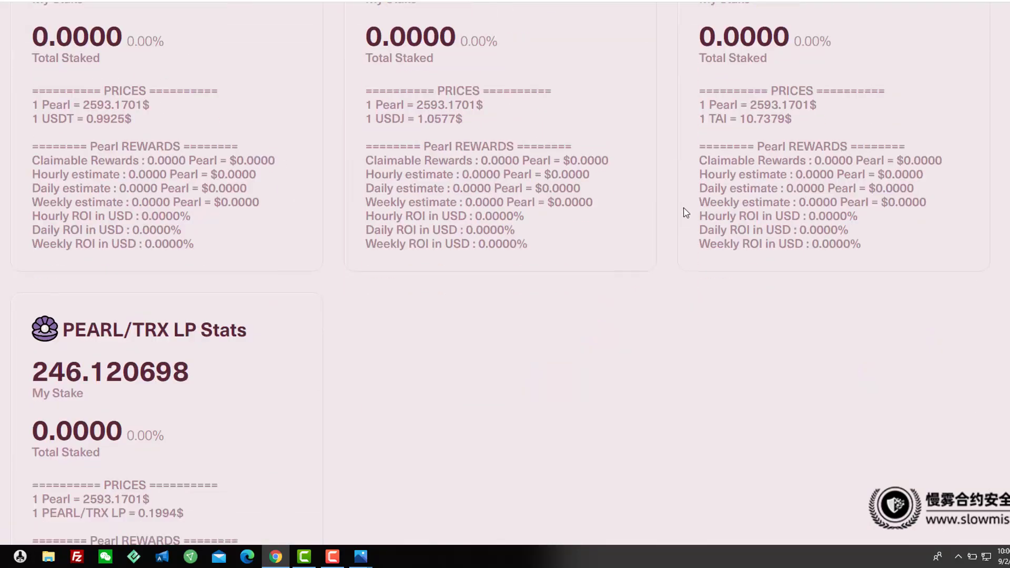
scroll(102, 309, down, 2)
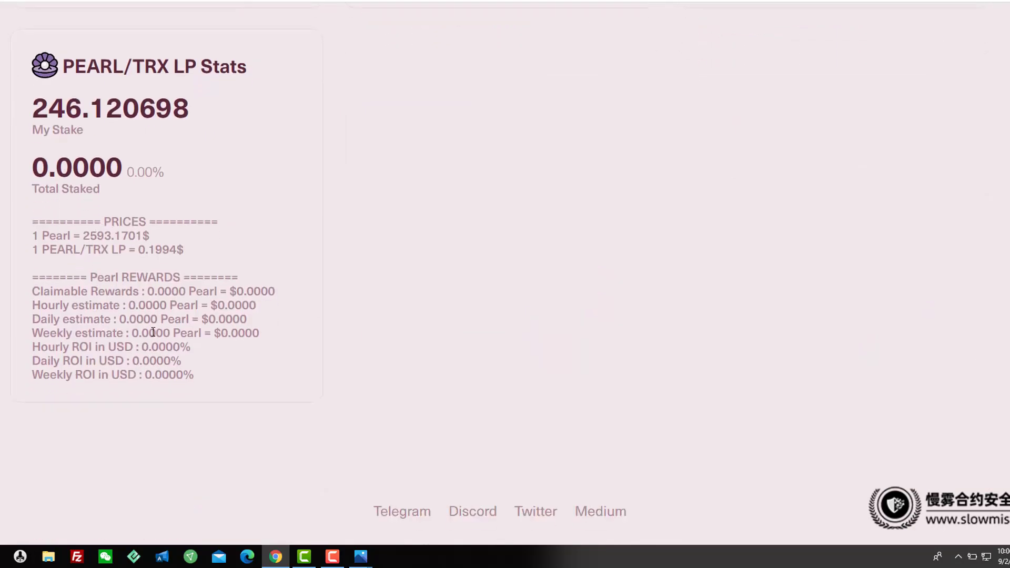
Highlight the hourly and daily ROI in USD in the PEARL/TRX LP Stats card.
drag(48, 348, 216, 351)
click(98, 352)
drag(60, 361, 220, 366)
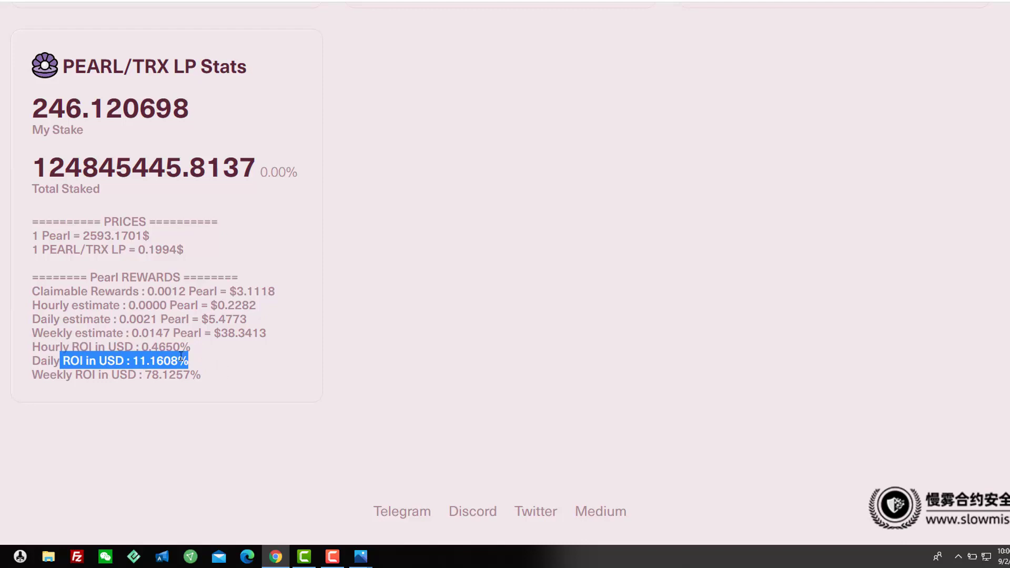
click(35, 361)
drag(35, 361, 211, 365)
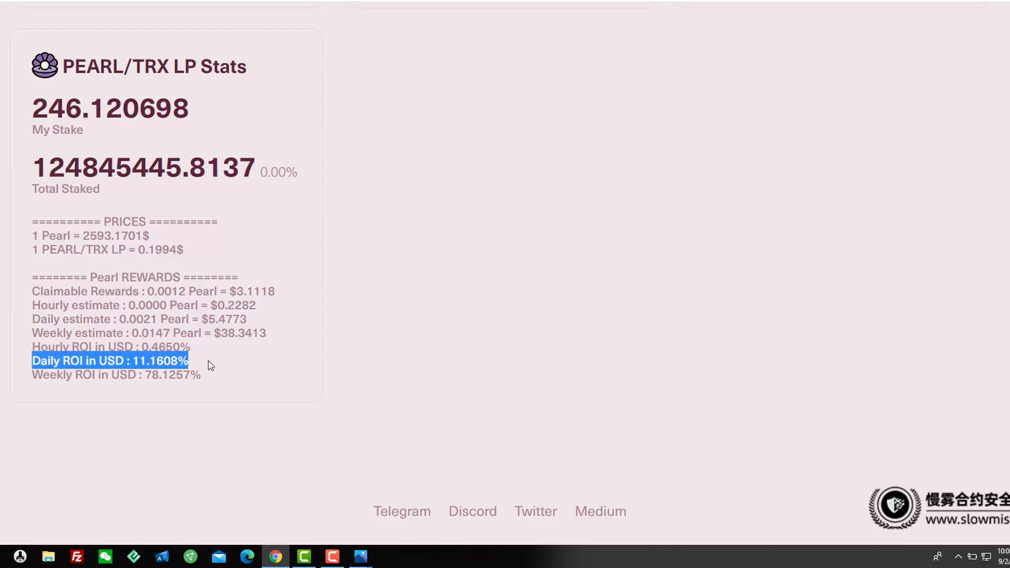
click(163, 366)
drag(131, 360, 193, 362)
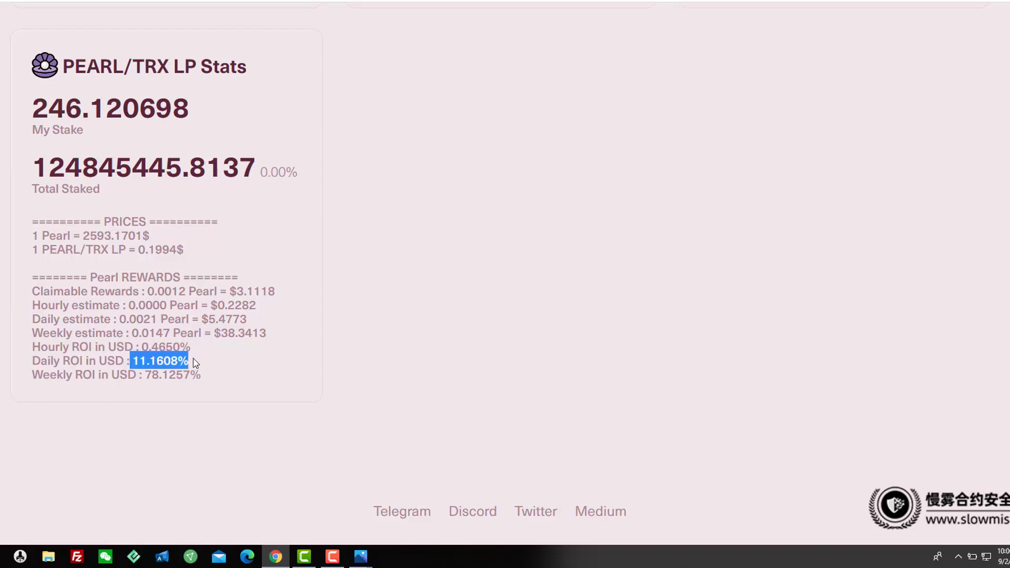
Highlight the weekly ROI in USD and the block of reward estimates and ROI figures for PEARL/TRX LP, and clear the selection.
click(161, 375)
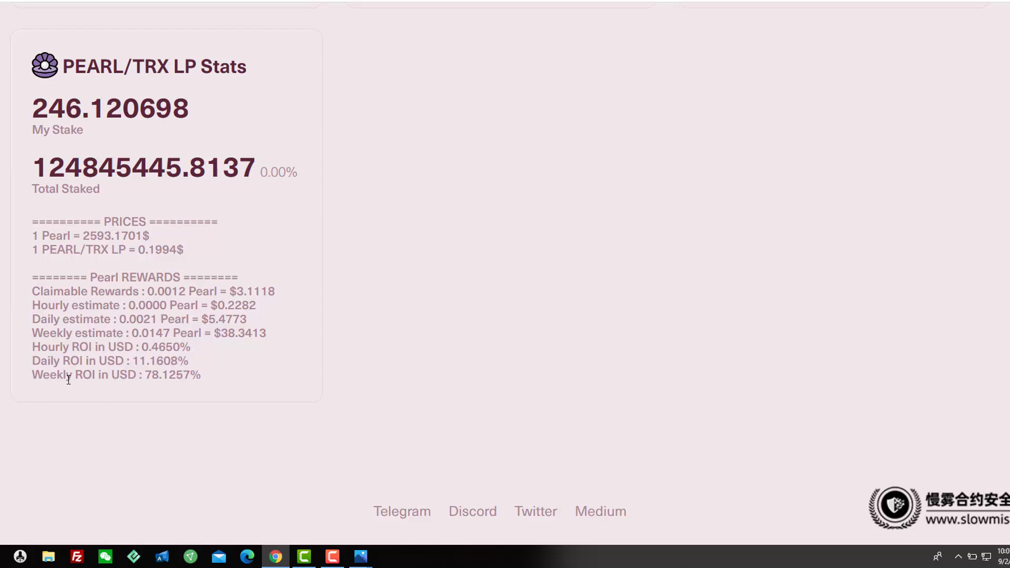
drag(42, 375, 233, 377)
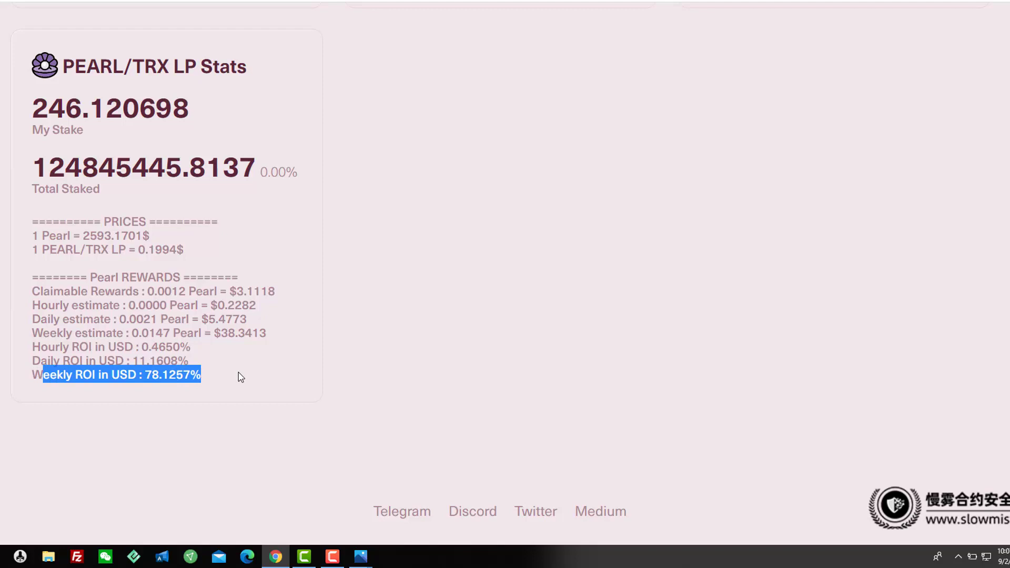
click(463, 346)
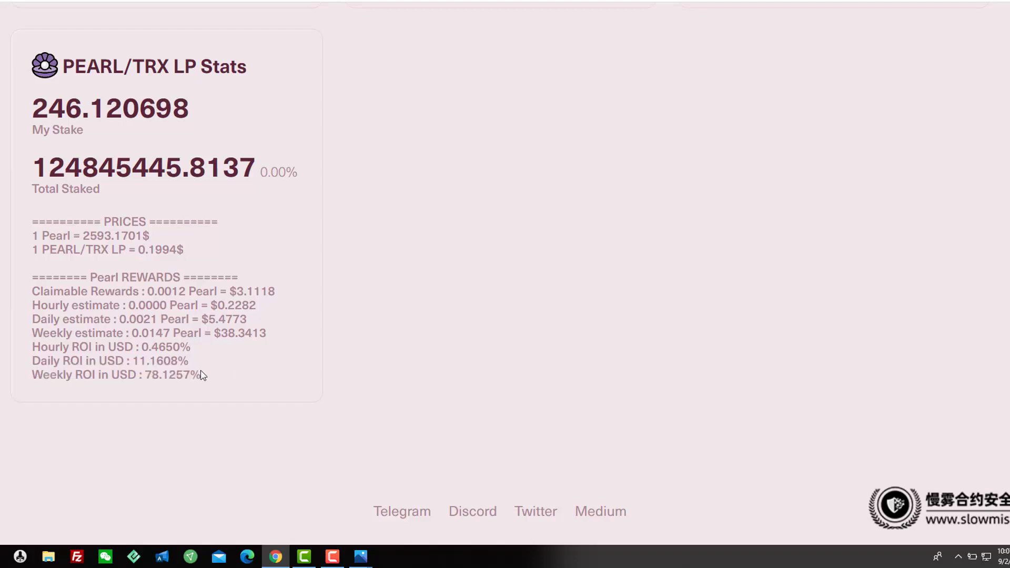
drag(211, 374, 138, 321)
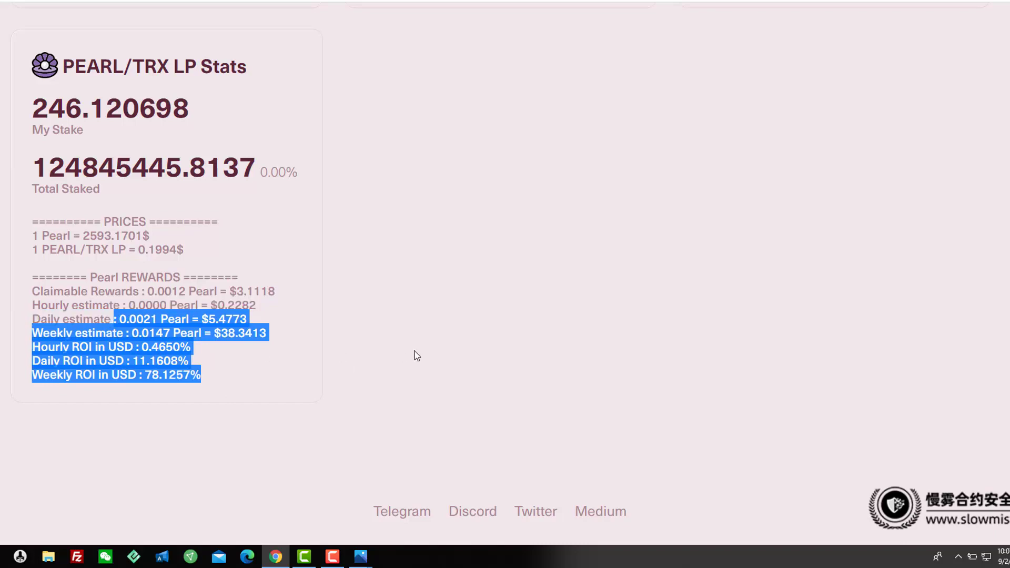
click(418, 360)
Examine the USDT, USDJ and TAI pool stats and return to the beginning of the Pearl.finance home page.
scroll(418, 360, up, 10)
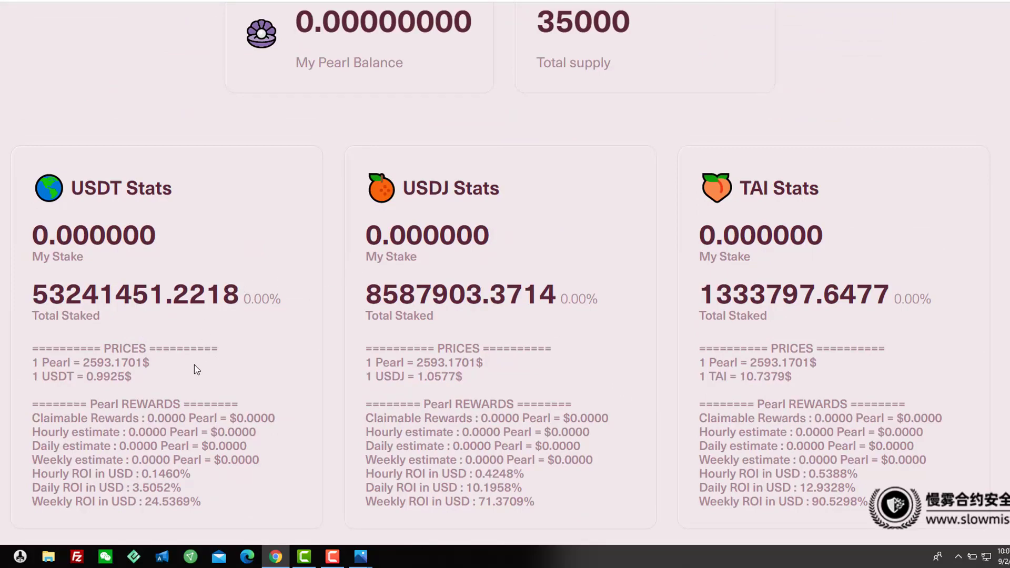
scroll(196, 367, down, 6)
scroll(197, 367, up, 6)
scroll(197, 367, up, 2)
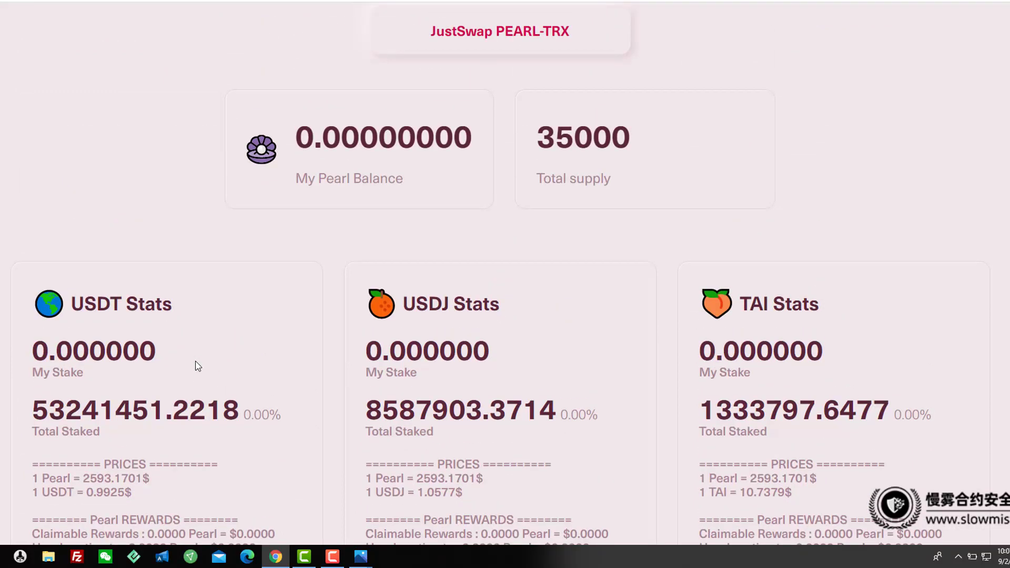
scroll(197, 367, up, 2)
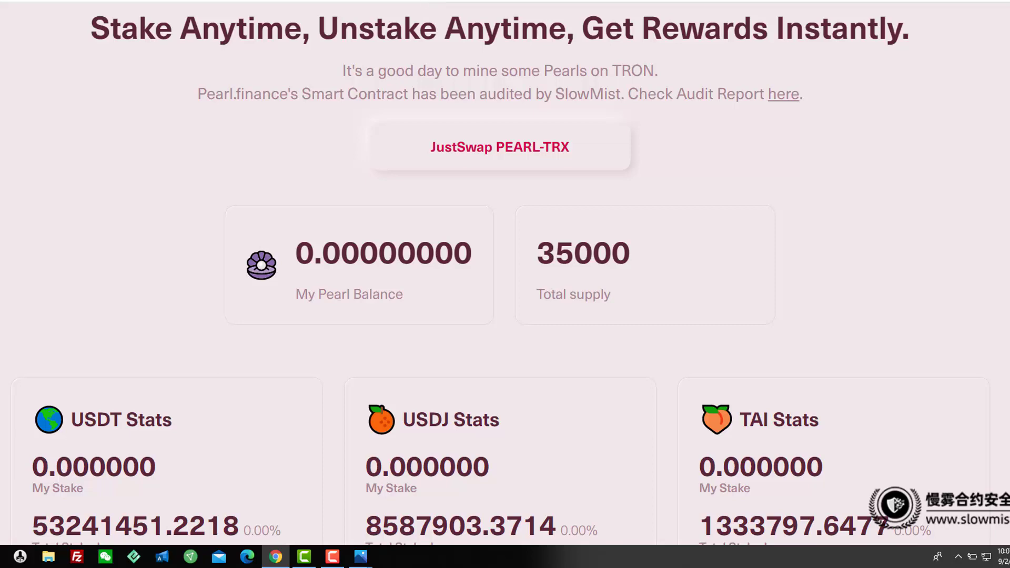
scroll(555, 308, up, 5)
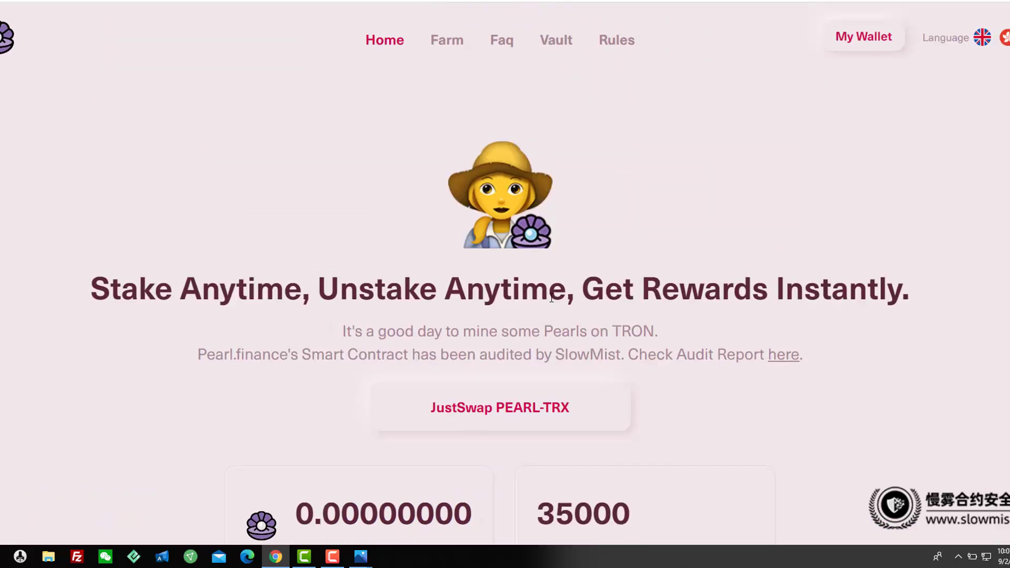